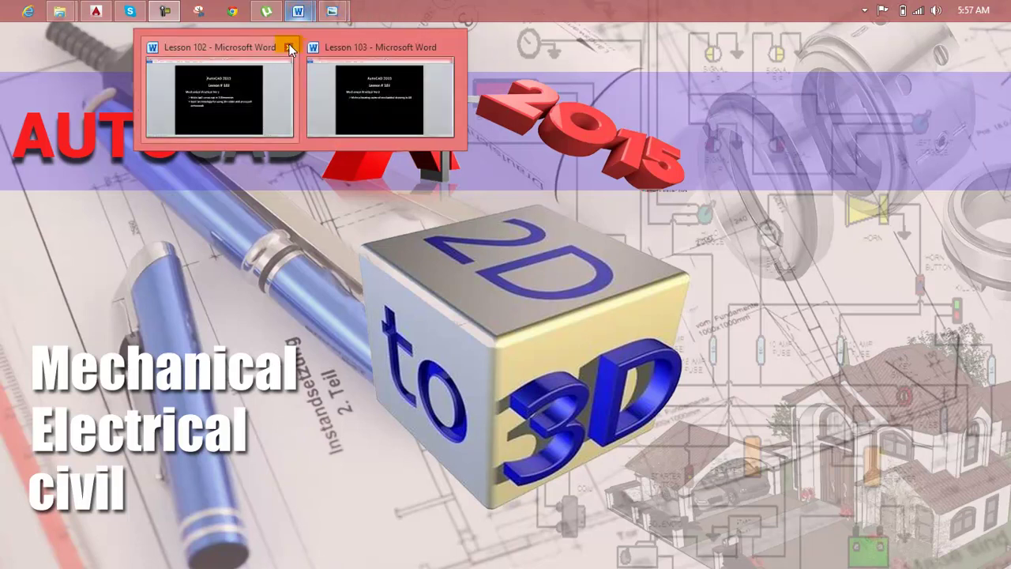
Close Lesson 102, read the Lesson 103 brief on the 3D housing cover, then minimize Word.
click(305, 36)
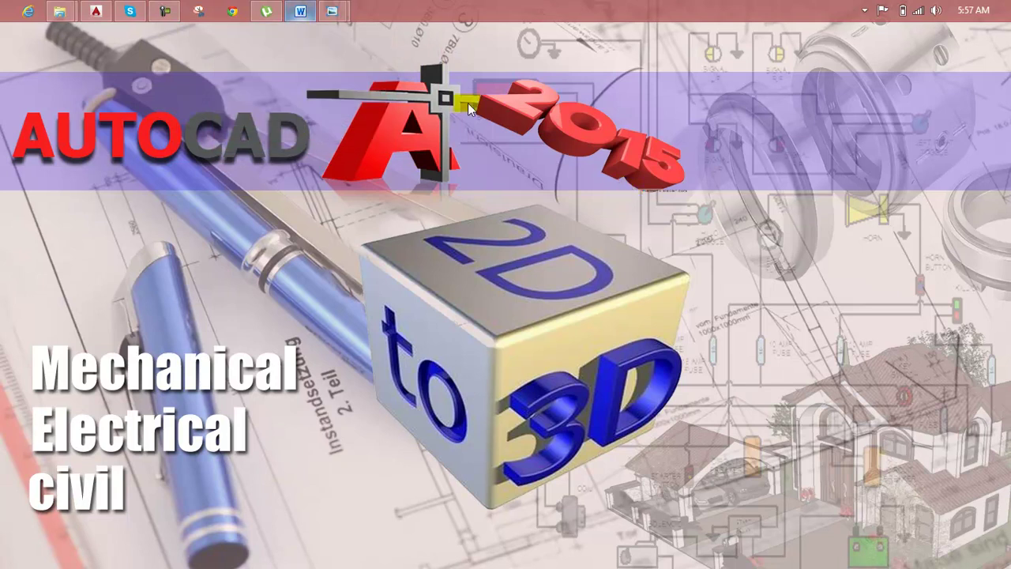
mouse_move(298, 11)
click(300, 30)
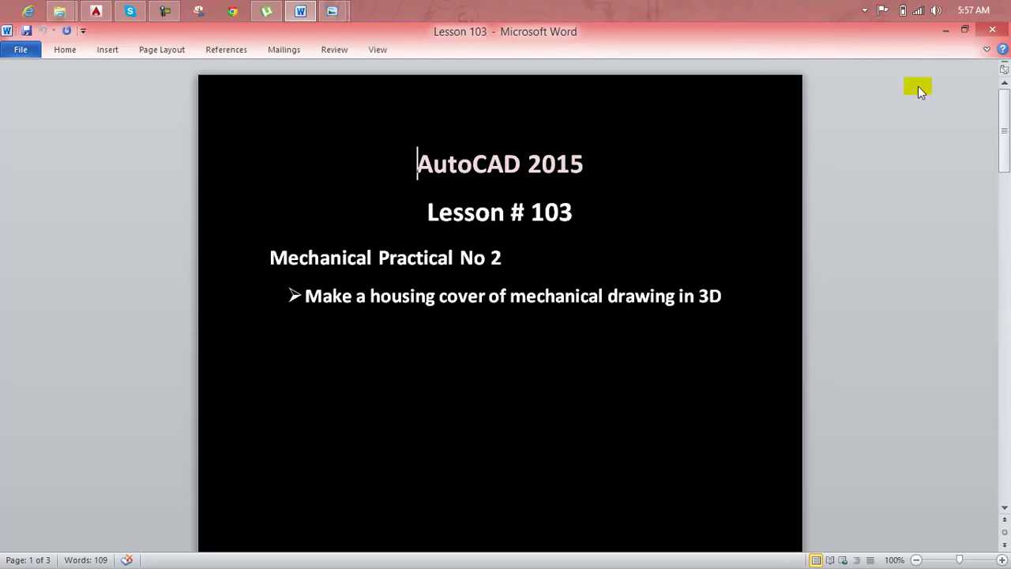
click(946, 30)
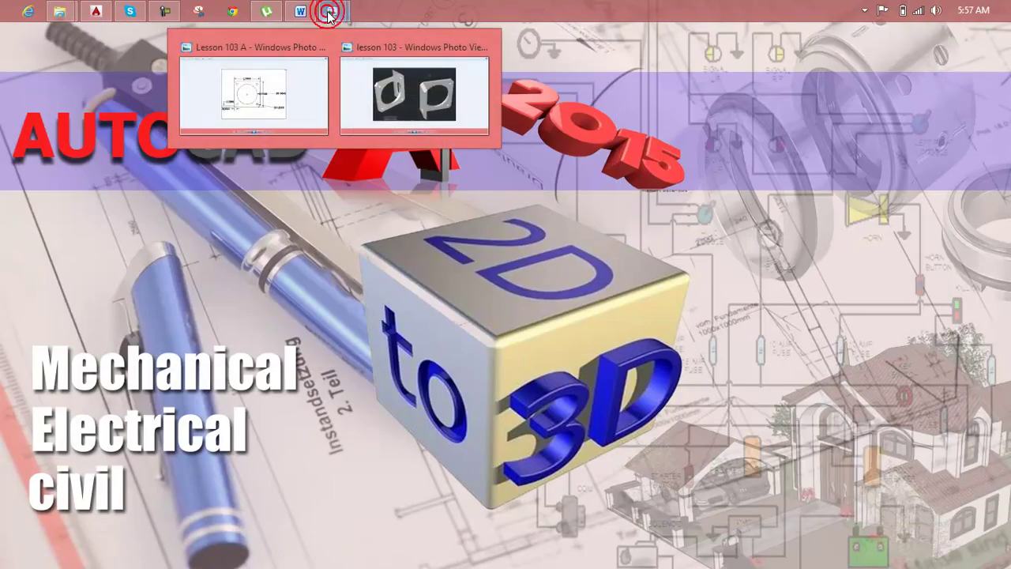
View the Lesson 103 A plate drawing and the lesson 103 bracket render, then switch to AutoCAD.
click(293, 70)
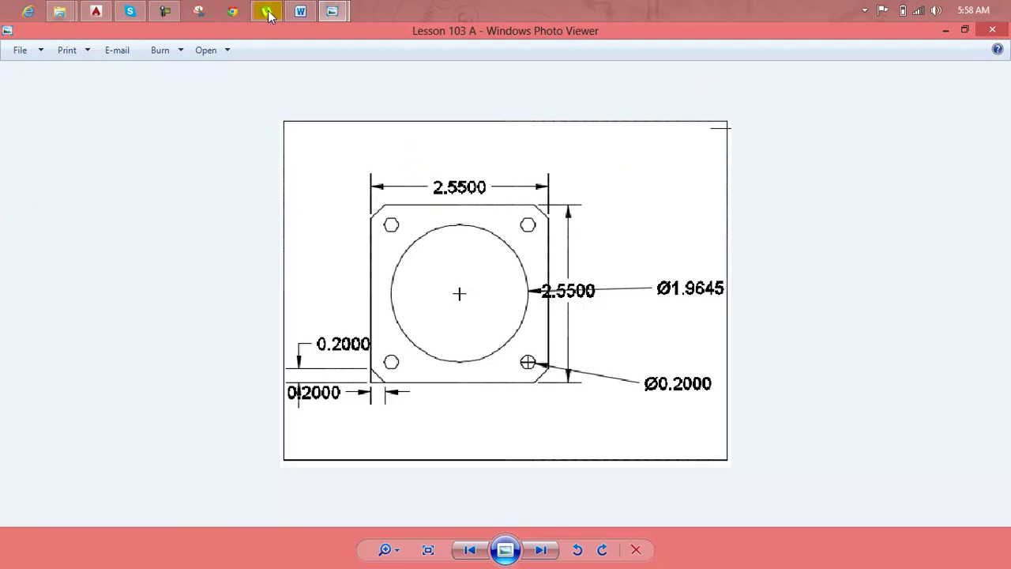
click(332, 11)
click(356, 47)
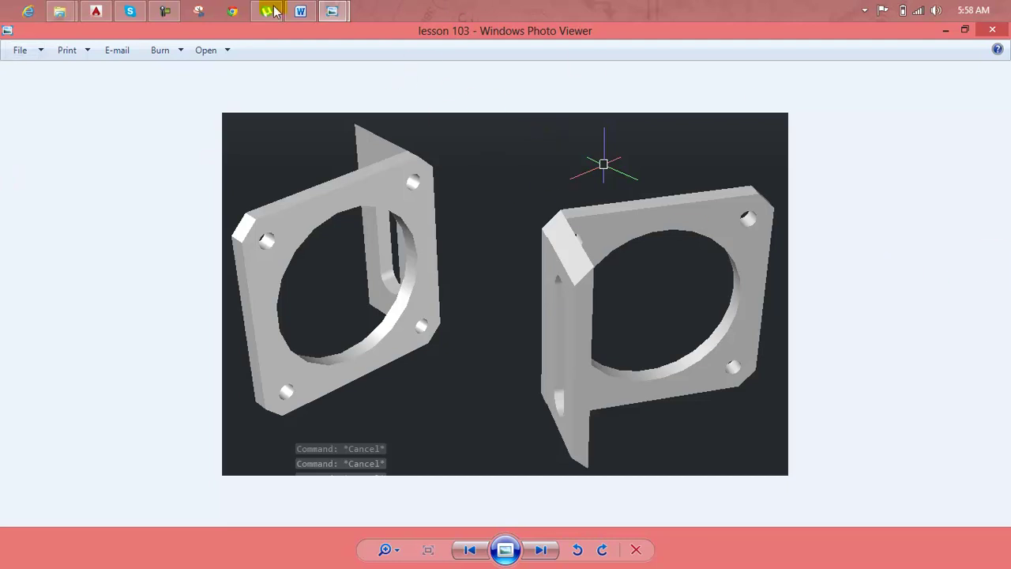
click(91, 21)
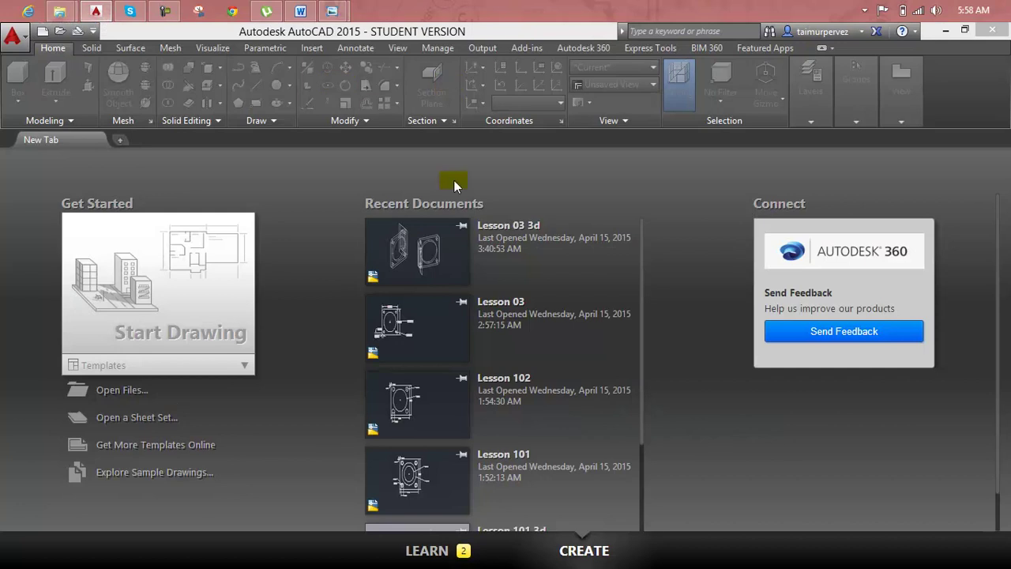
Open Lesson 03.dwg from Recent Documents and zoom in on the square plate.
click(435, 326)
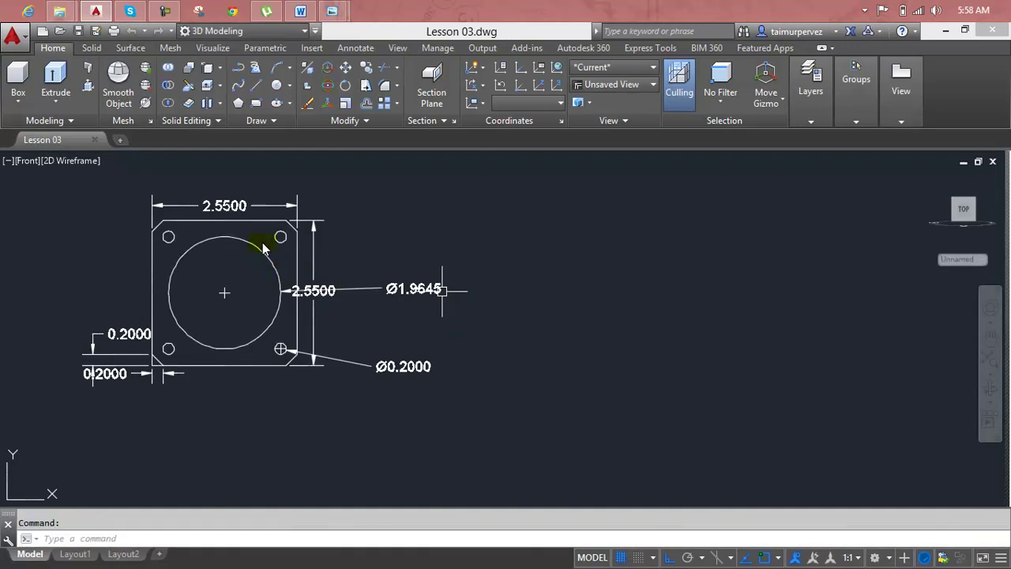
scroll(425, 284, up, 3)
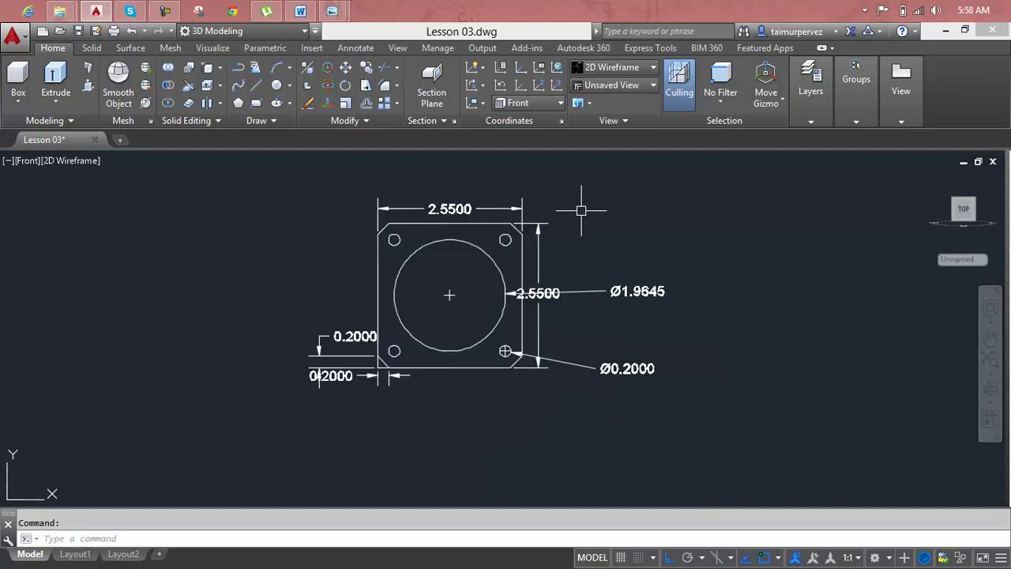
Delete the plate's dimensions: both 2.5500 sizes, the Ø1.9645 bore and the 0.2000 hole dimensions.
middle_drag(581, 210, 544, 199)
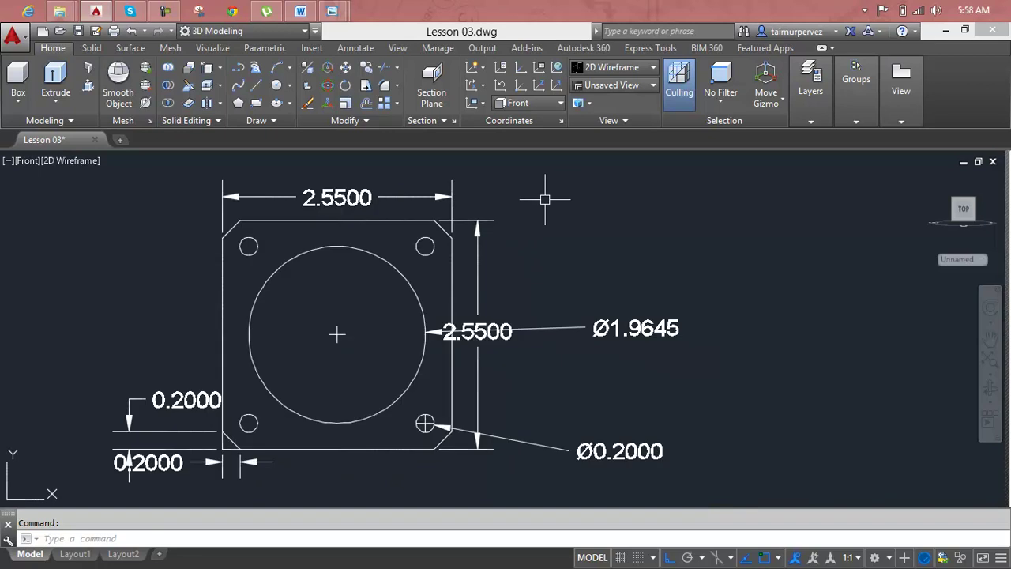
click(355, 196)
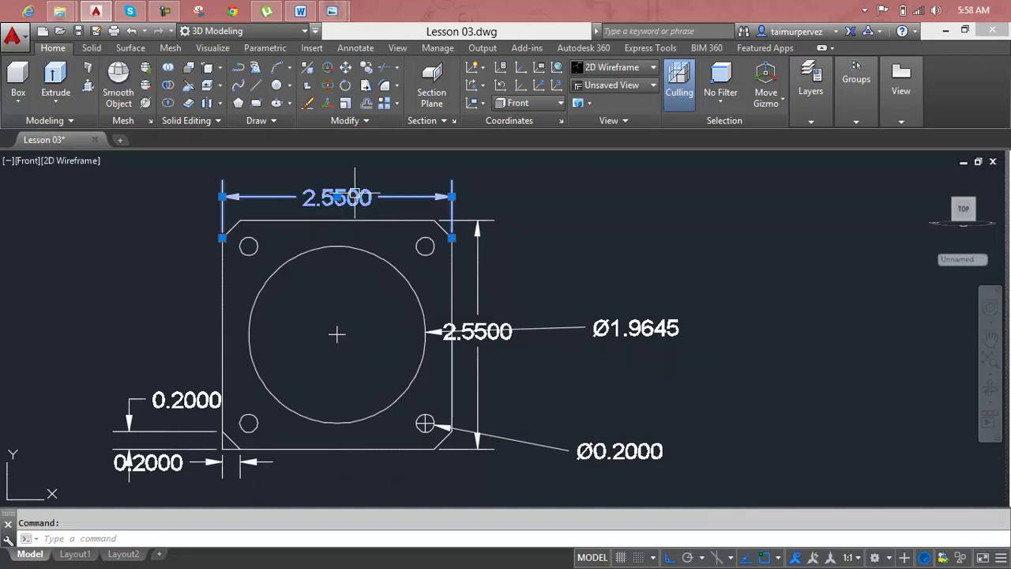
key(Delete)
click(624, 327)
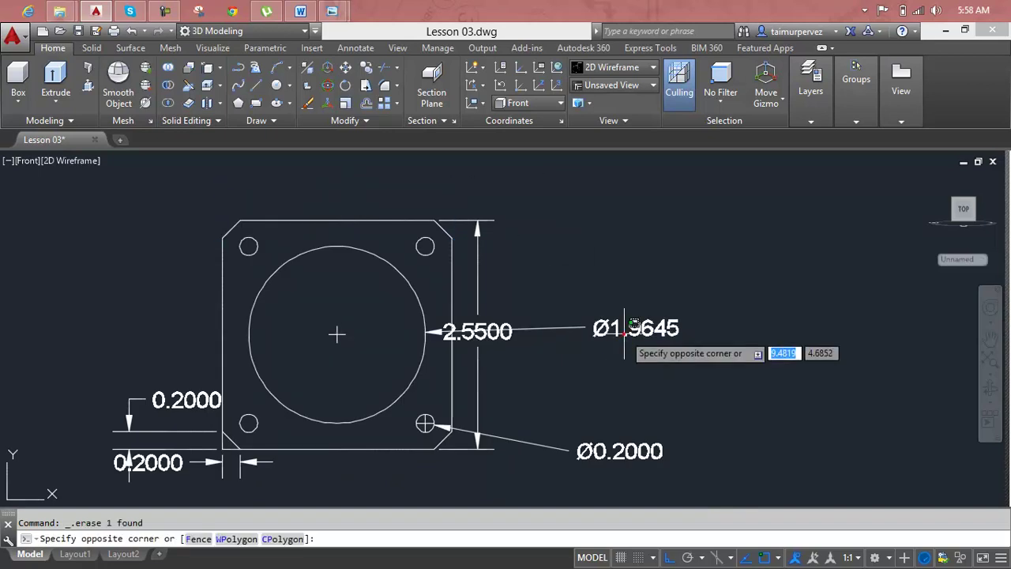
click(626, 327)
key(Delete)
click(470, 289)
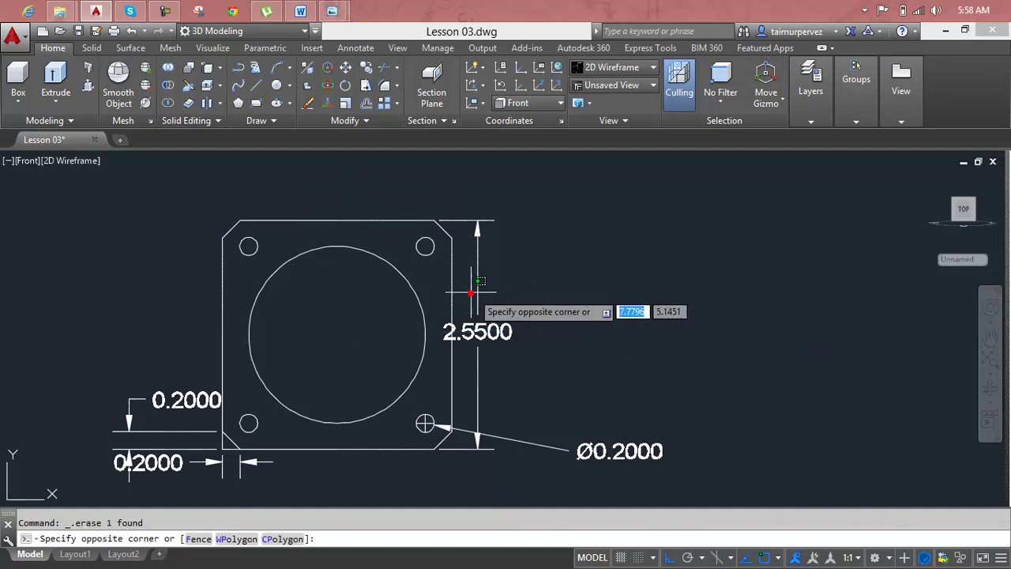
click(479, 290)
key(Delete)
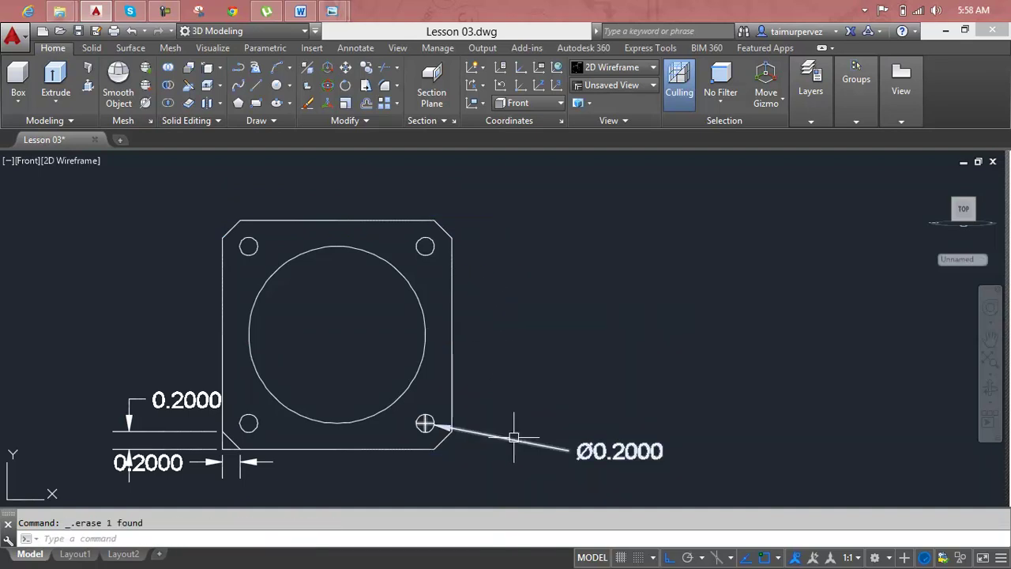
click(519, 437)
key(Delete)
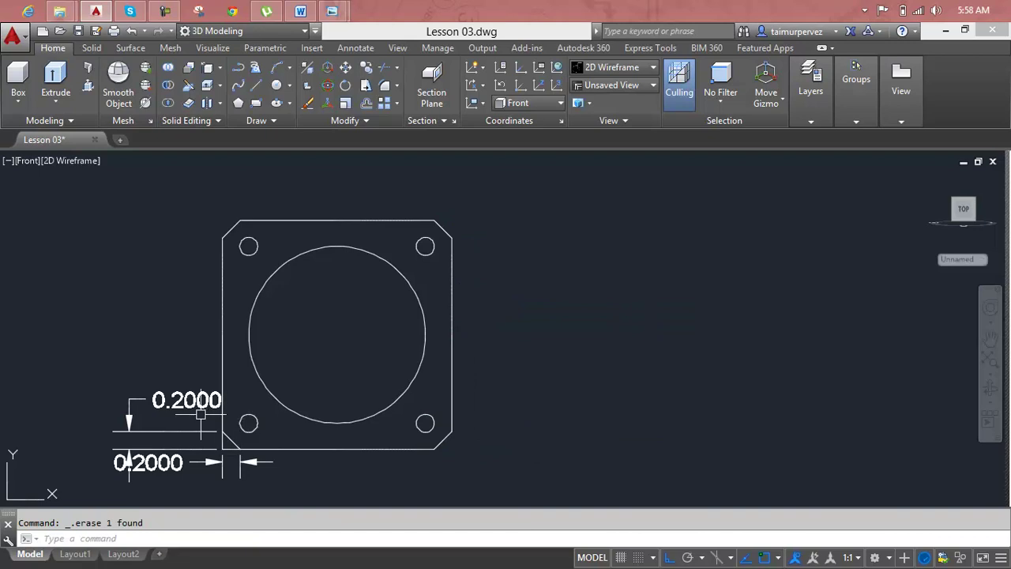
click(187, 401)
key(Delete)
click(158, 448)
click(159, 462)
key(Delete)
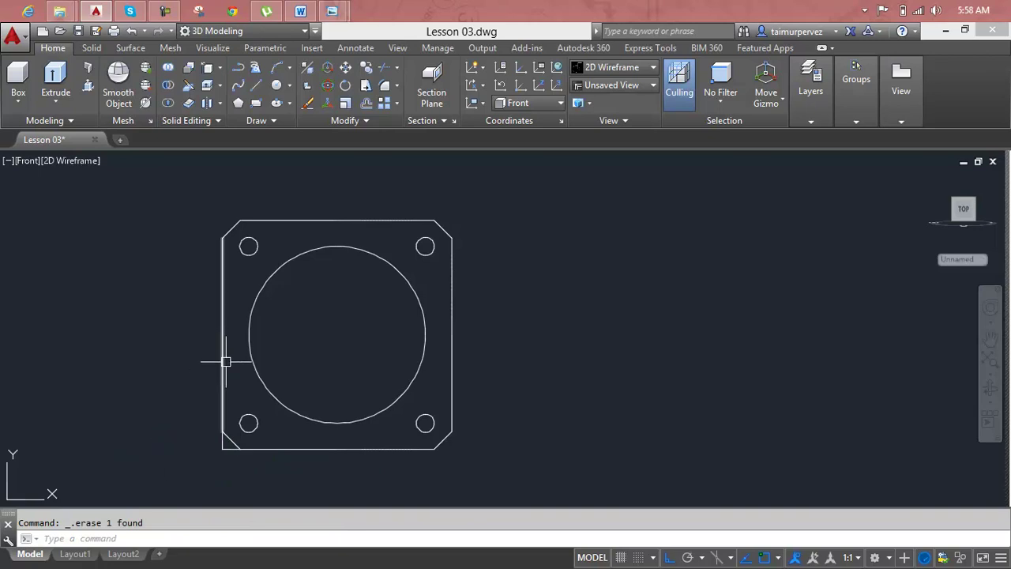
Erase the bottom-left chamfer line, restoring the left edge line that was deleted by mistake.
click(222, 379)
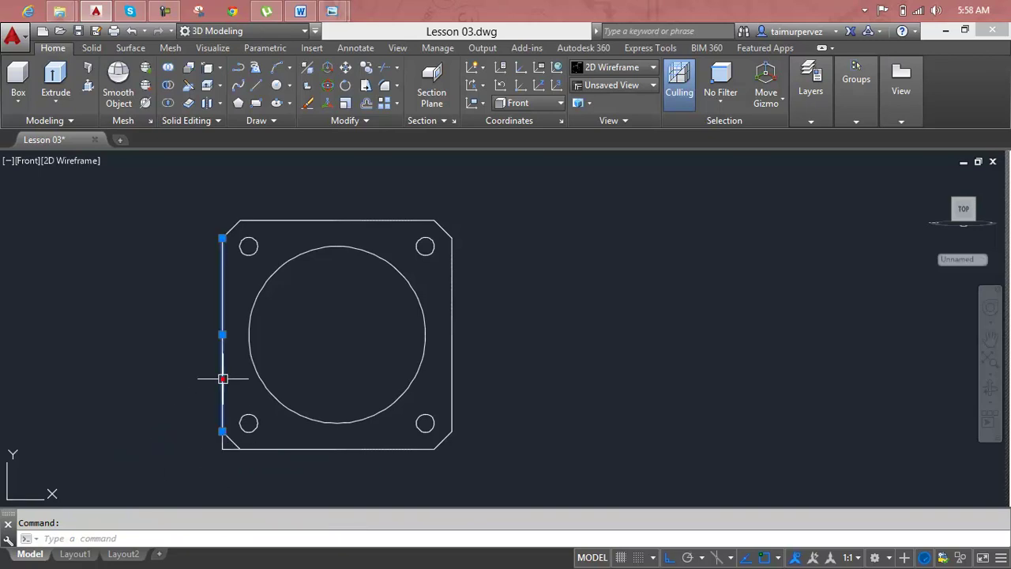
key(Delete)
key(ctrl+z)
scroll(224, 383, up, 2)
click(232, 472)
key(Delete)
Recentre the plate and bring up the 3D bracket render for reference.
scroll(322, 332, down, 2)
middle_drag(322, 331, 413, 334)
scroll(413, 334, down, 1)
scroll(381, 231, up, 2)
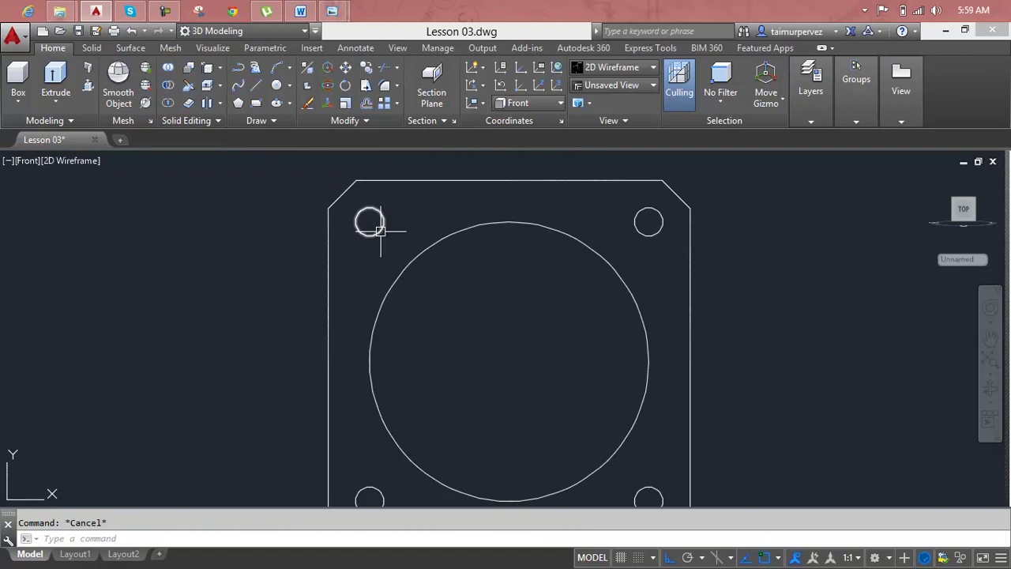
mouse_move(332, 11)
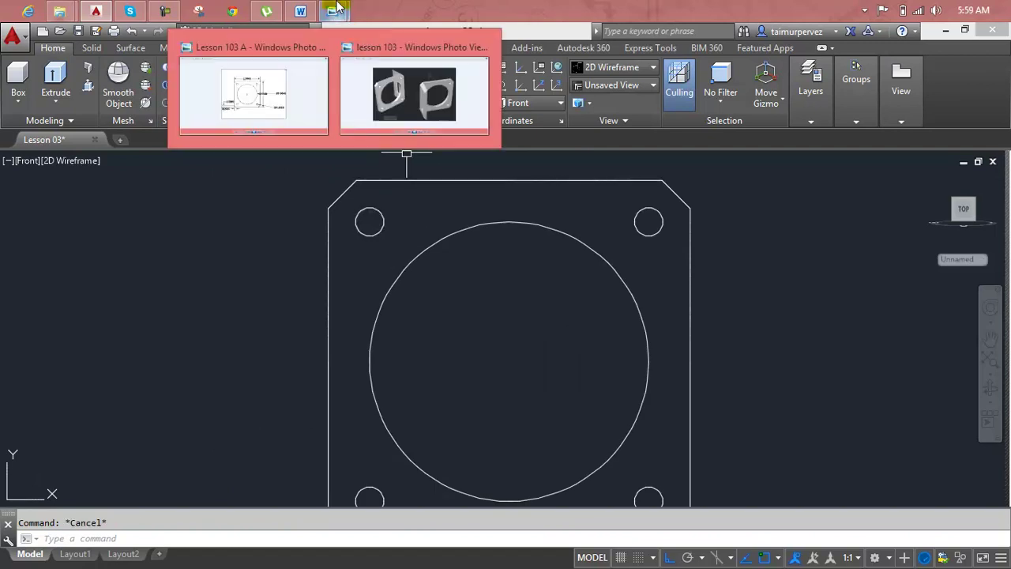
click(391, 69)
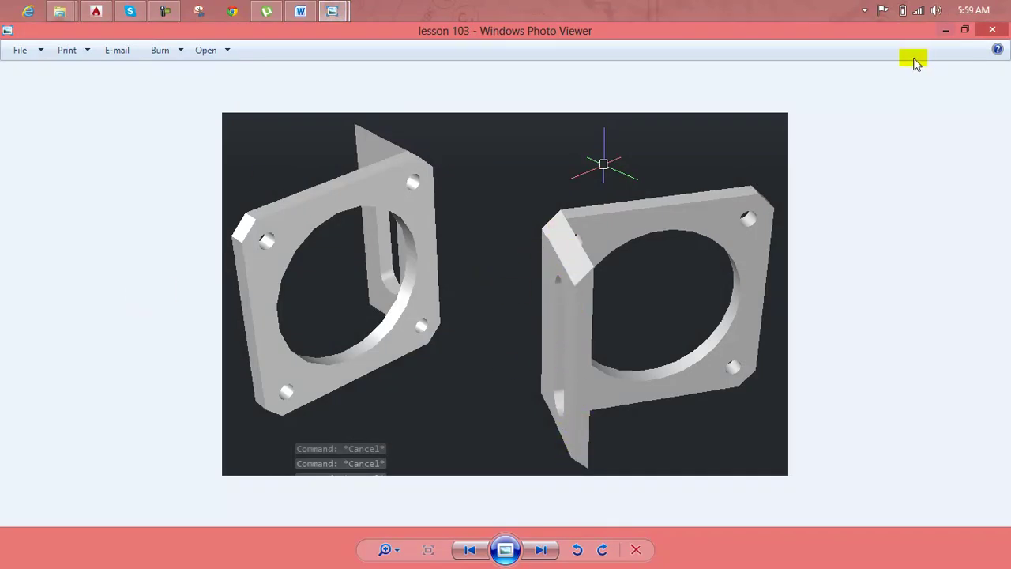
Return to the plate drawing and pan so the top of the plate is in view.
click(947, 31)
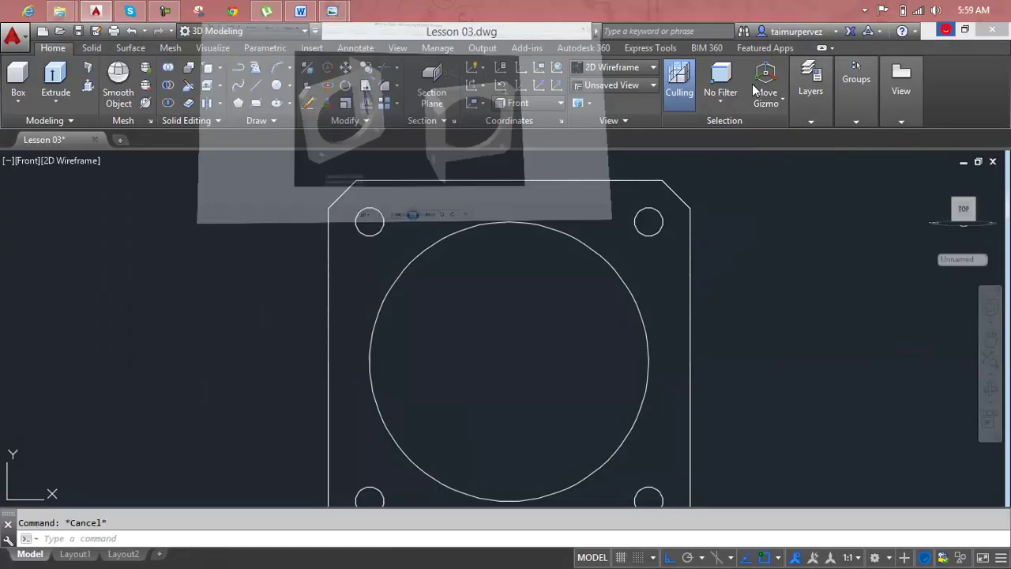
middle_drag(458, 229, 532, 154)
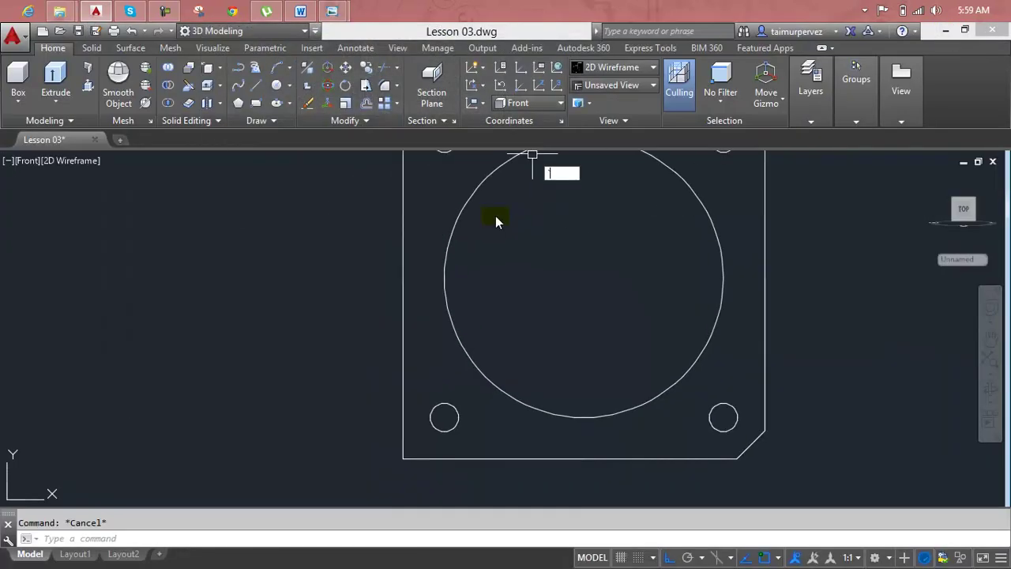
middle_drag(494, 214, 453, 282)
text(c)
key(Escape)
Attempt an XL construction line at the top-left hole's left side, then cancel it.
text(xl)
key(Return)
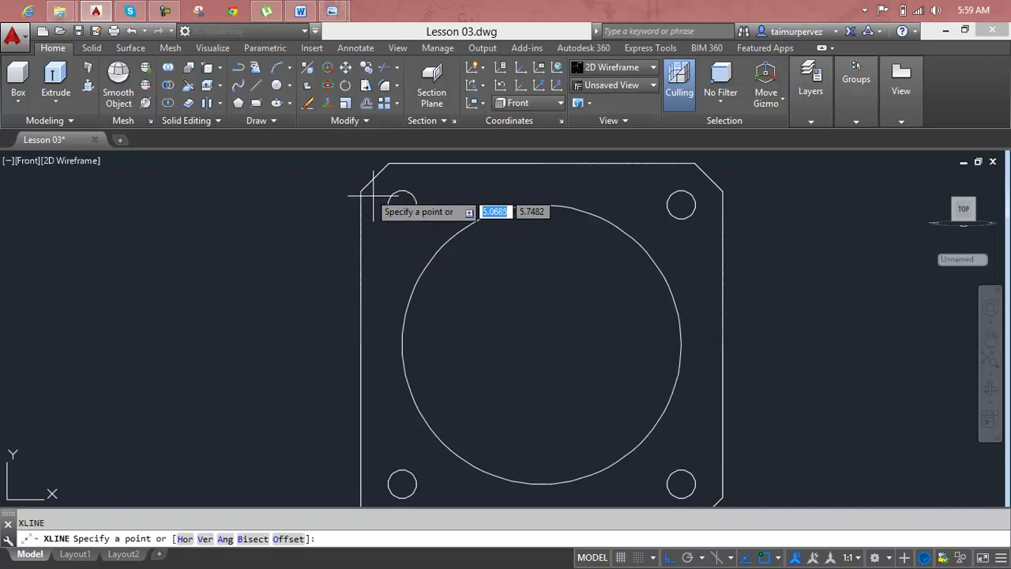
click(388, 204)
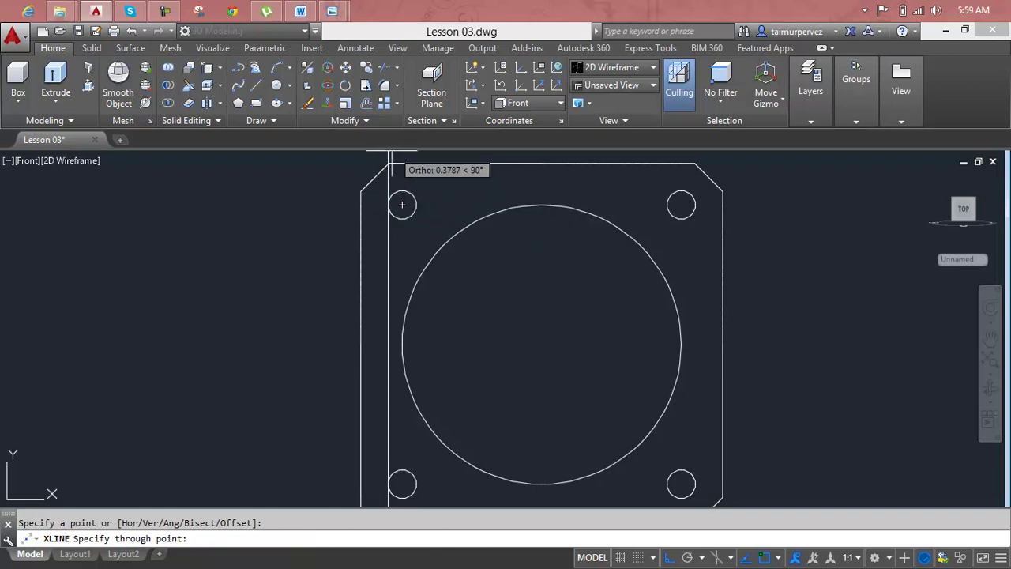
key(Return)
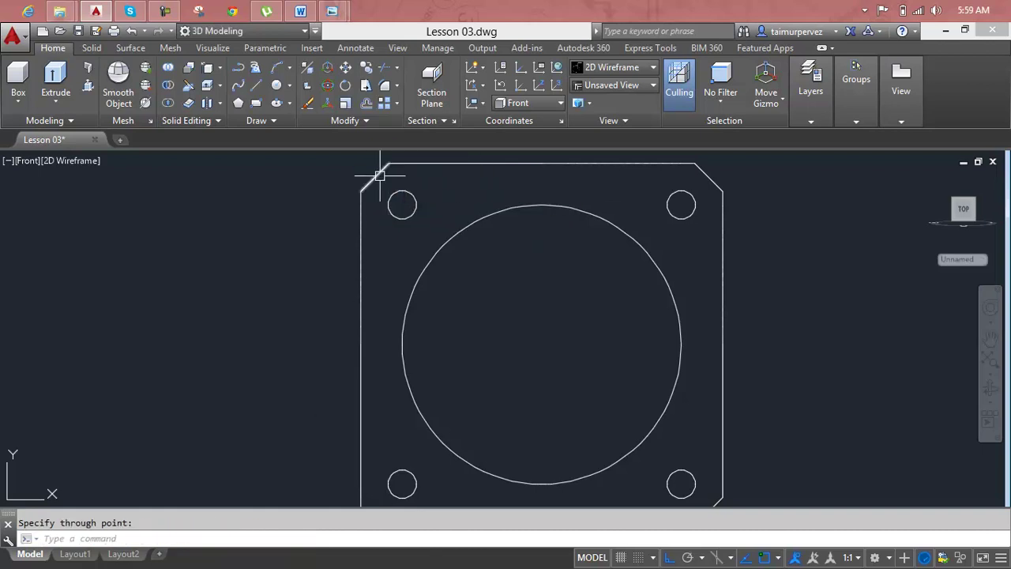
scroll(376, 178, down, 5)
middle_drag(379, 190, 413, 255)
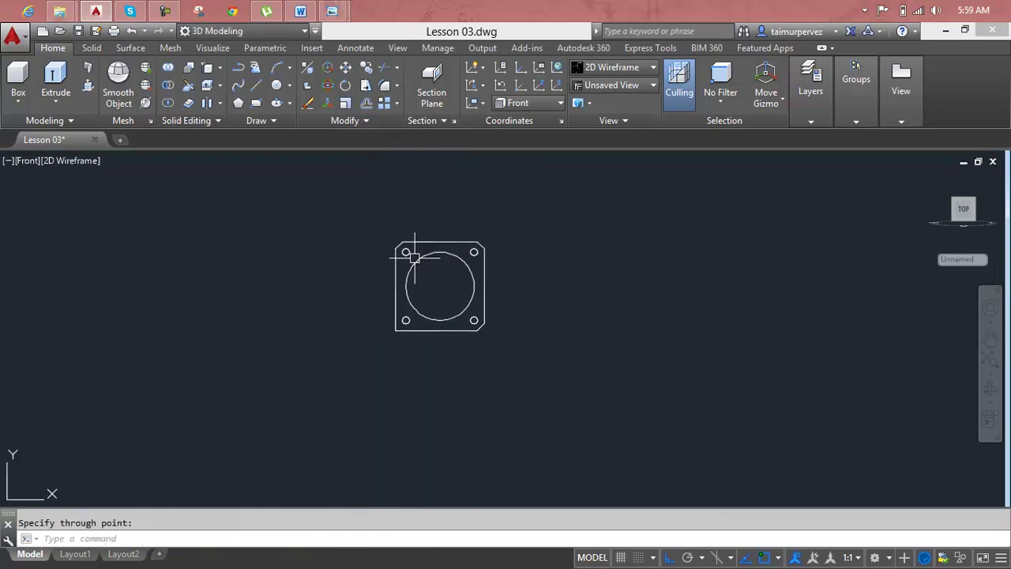
key(Escape)
text(x)
key(Return)
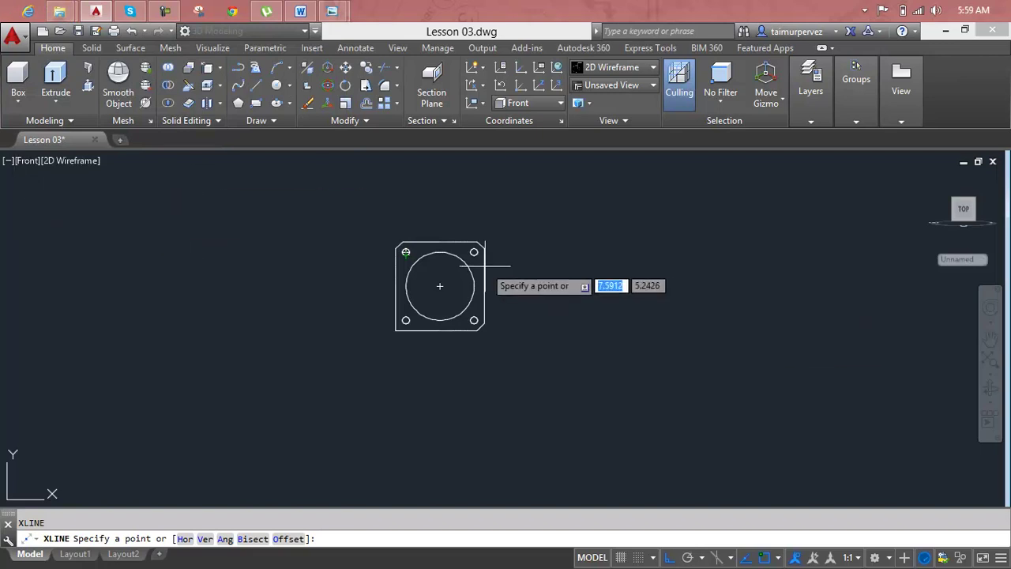
key(Escape)
scroll(438, 255, up, 5)
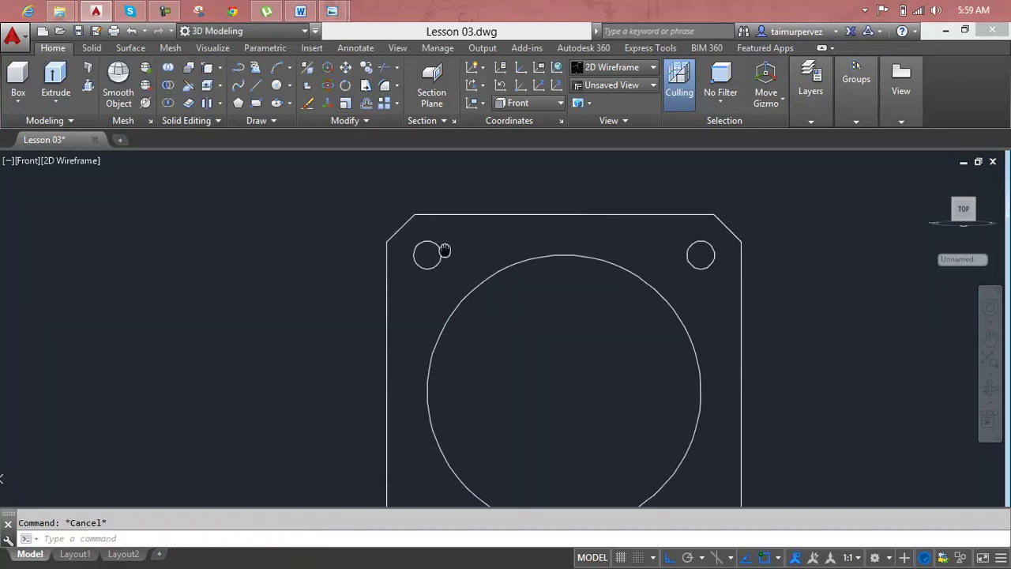
Add a vertical construction line through the top-left hole's left side.
text(xl)
key(Return)
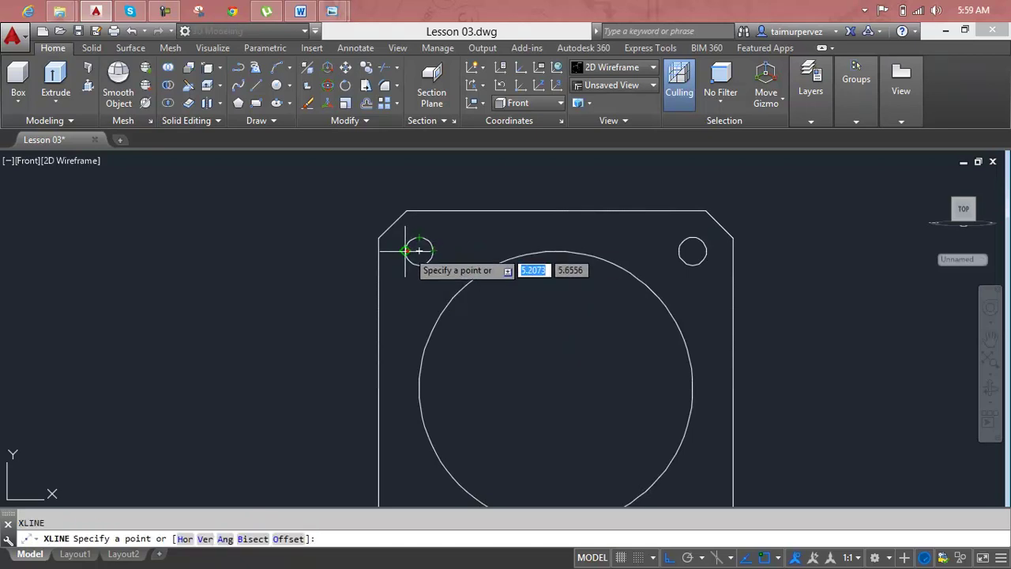
click(406, 251)
click(405, 161)
key(Return)
key(Return)
Add a vertical construction line along the plate's left edge at its top-left corner.
click(379, 235)
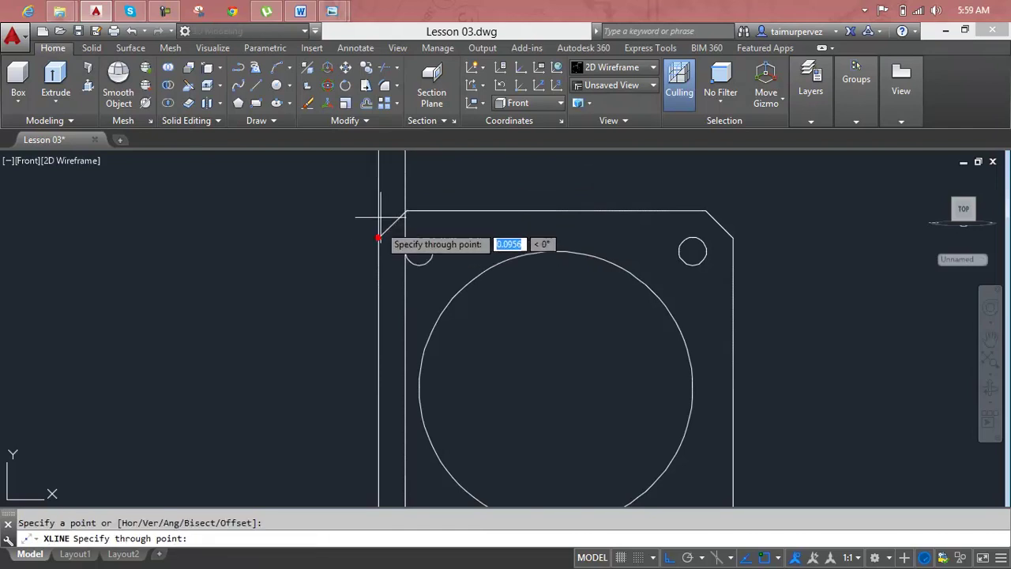
click(388, 166)
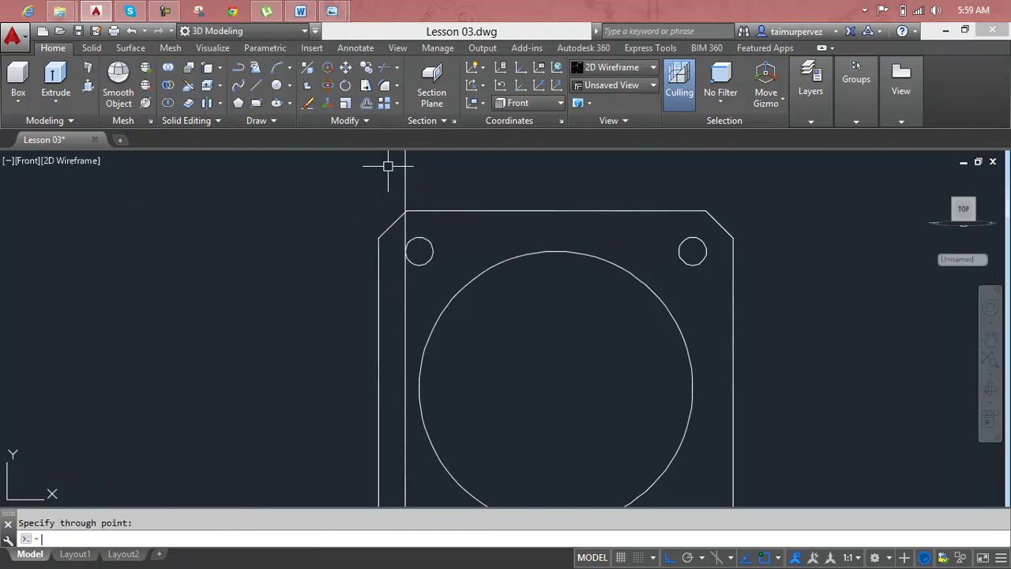
key(Escape)
text(xl)
key(Return)
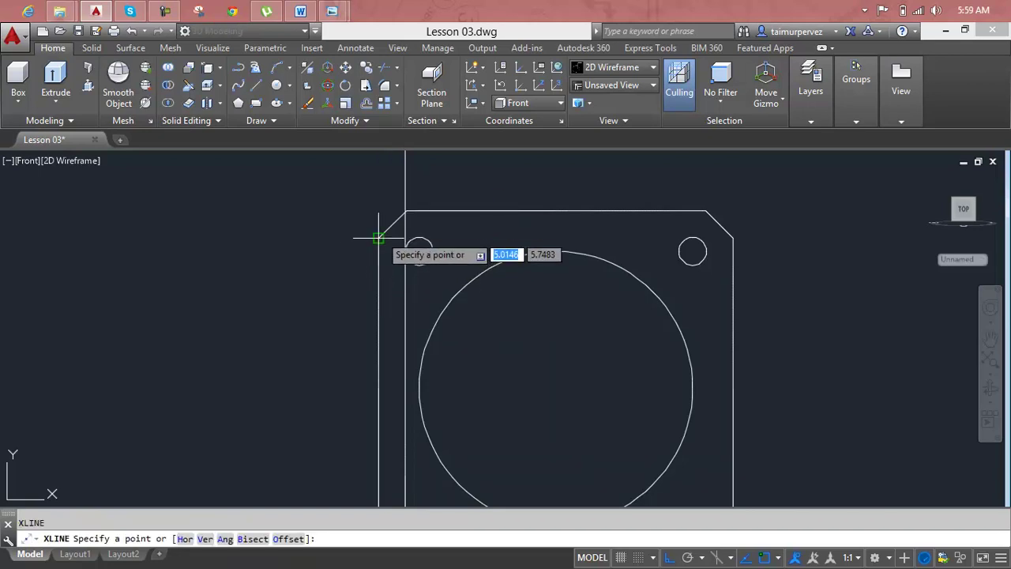
click(378, 235)
scroll(451, 253, down, 5)
scroll(448, 254, up, 4)
Draw a 0.2000 line segment from the plate's top-left corner.
key(Escape)
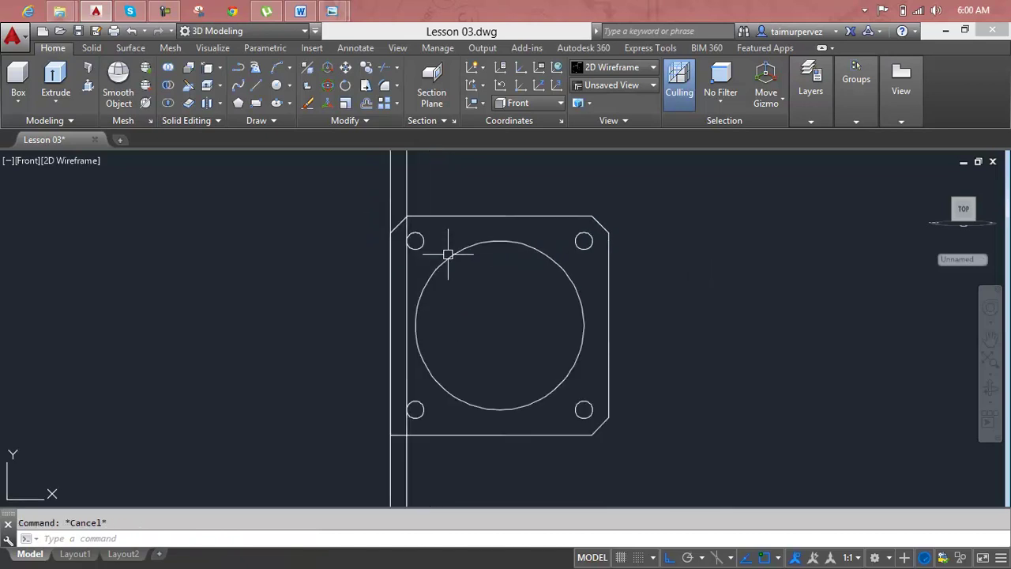
text(l)
key(Return)
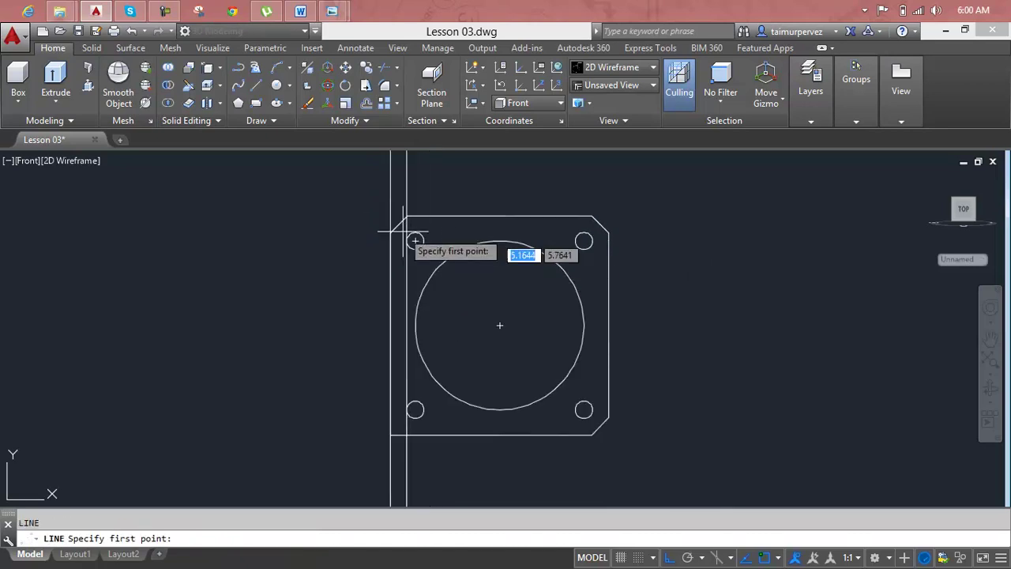
scroll(447, 245, up, 4)
click(436, 237)
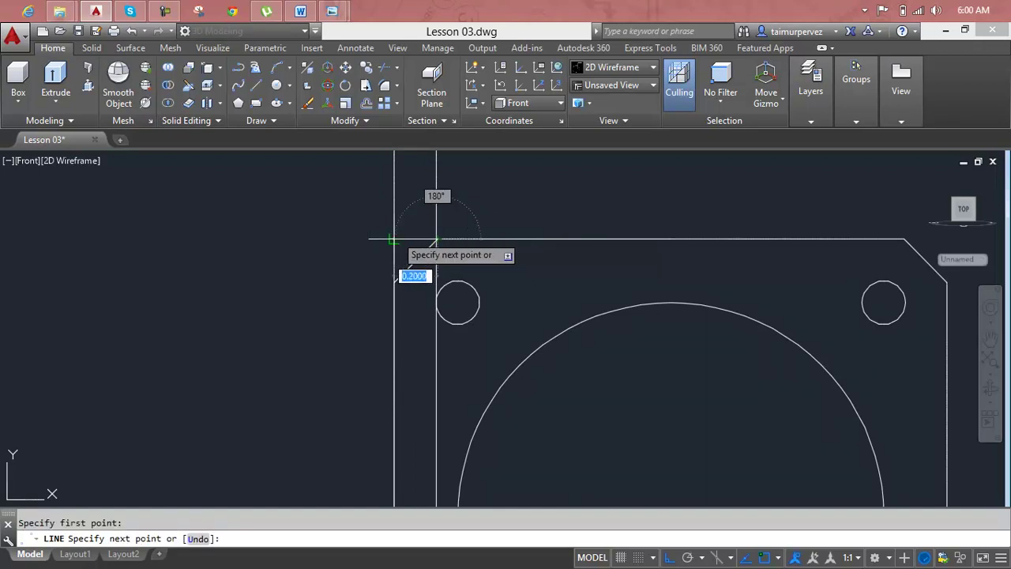
key(Return)
key(Return)
Recentre the plate and erase the short segment at the top-left corner.
scroll(401, 264, down, 5)
middle_drag(401, 355, 442, 230)
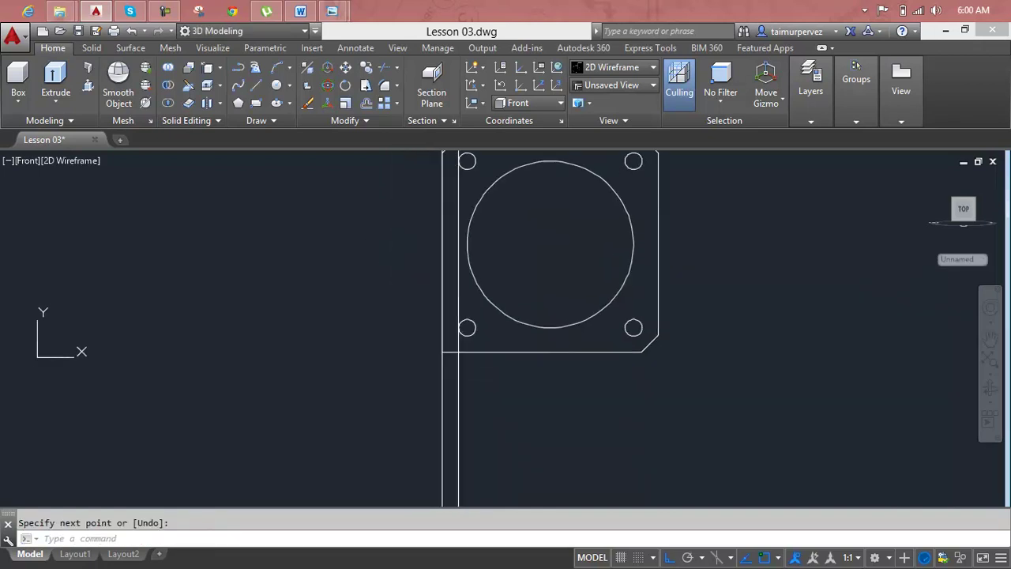
middle_drag(463, 323, 425, 414)
key(Escape)
scroll(419, 260, up, 2)
click(416, 237)
key(Delete)
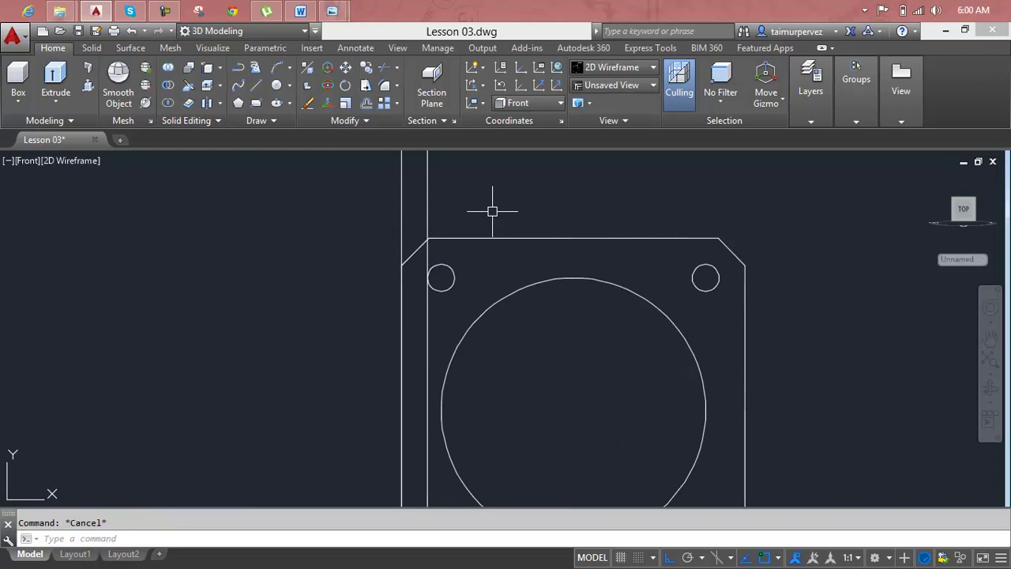
Draw the diagonal bevel line from the plate's top edge down to its left edge.
text(l)
key(Return)
scroll(442, 256, up, 2)
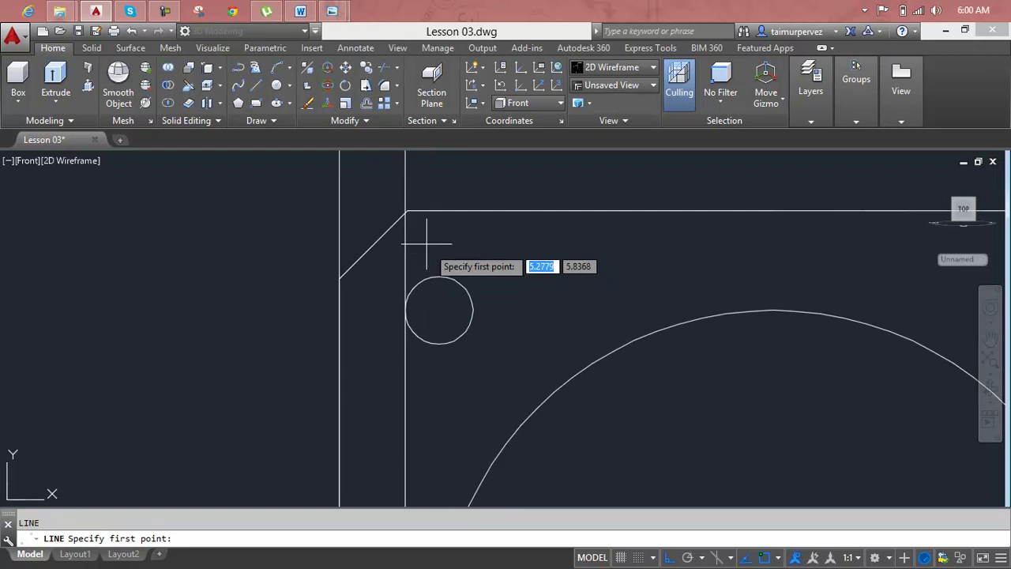
click(405, 212)
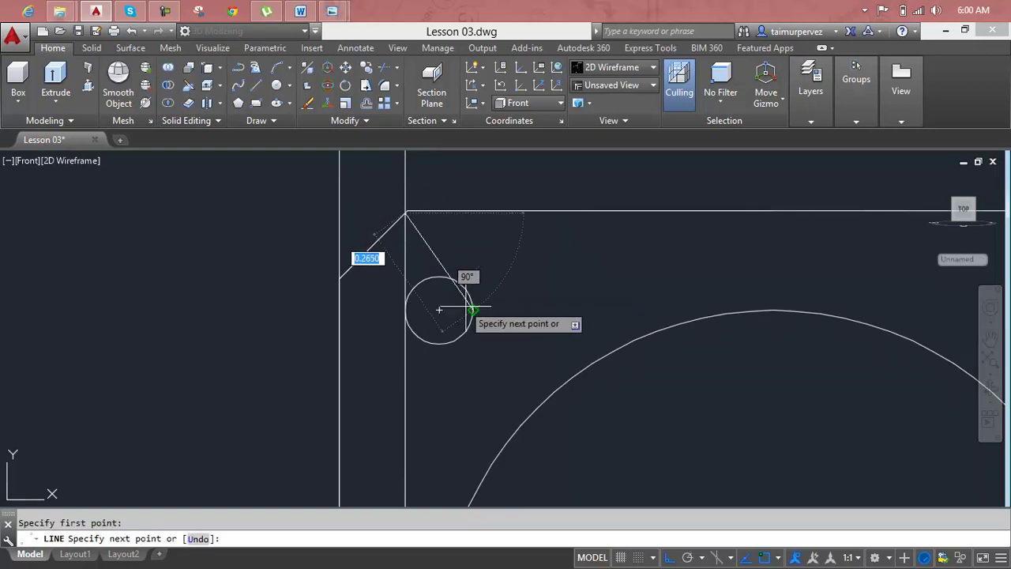
click(340, 278)
key(Return)
scroll(340, 278, down, 5)
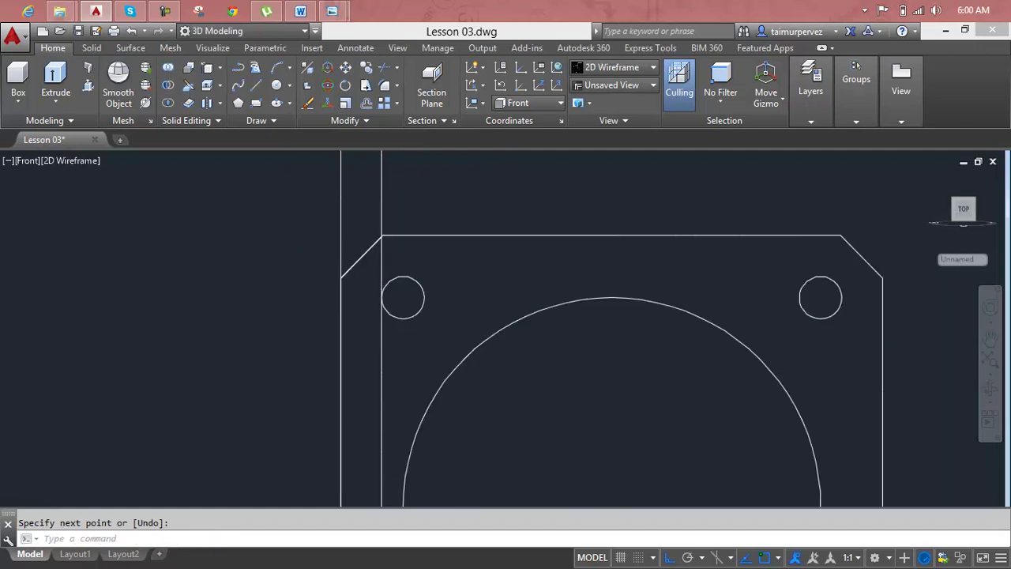
scroll(381, 348, up, 2)
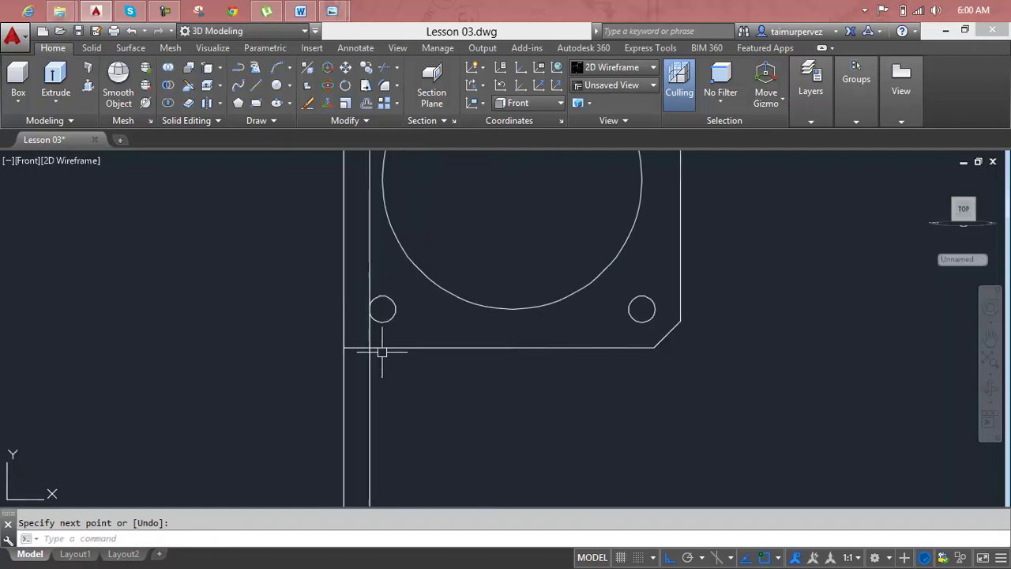
scroll(381, 349, up, 2)
scroll(340, 297, down, 2)
scroll(350, 293, down, 2)
mouse_move(349, 293)
middle_down()
mouse_move(328, 421)
mouse_move(335, 387)
middle_up()
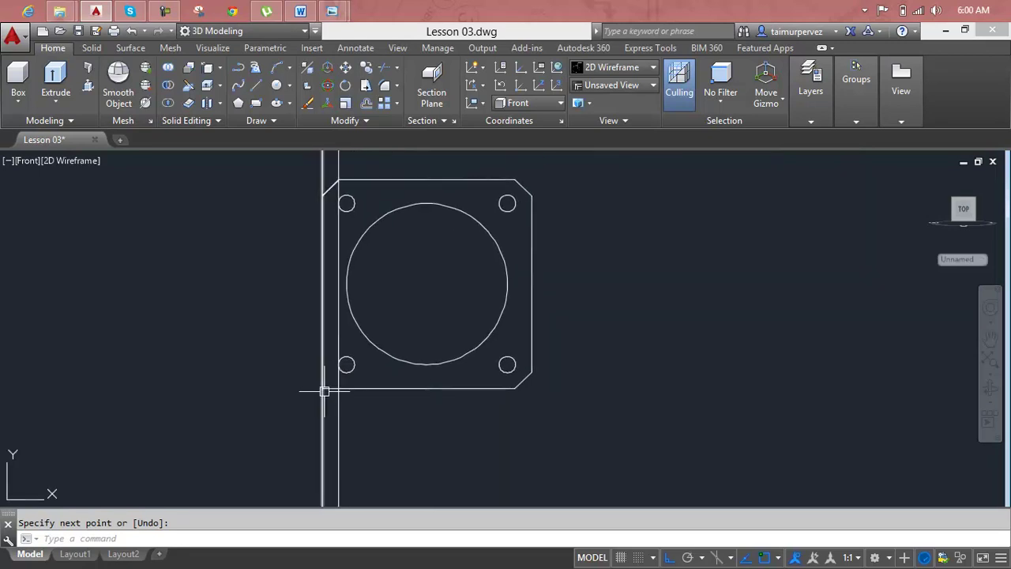
key(Escape)
Erase both vertical construction lines and check the new top-left bevel line.
click(336, 409)
key(Escape)
click(338, 410)
key(Delete)
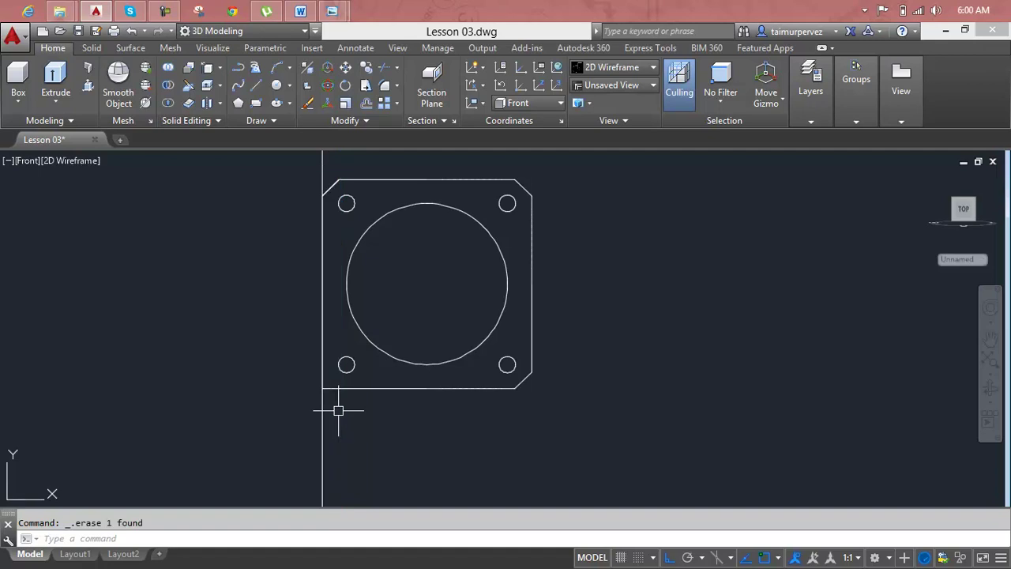
key(Delete)
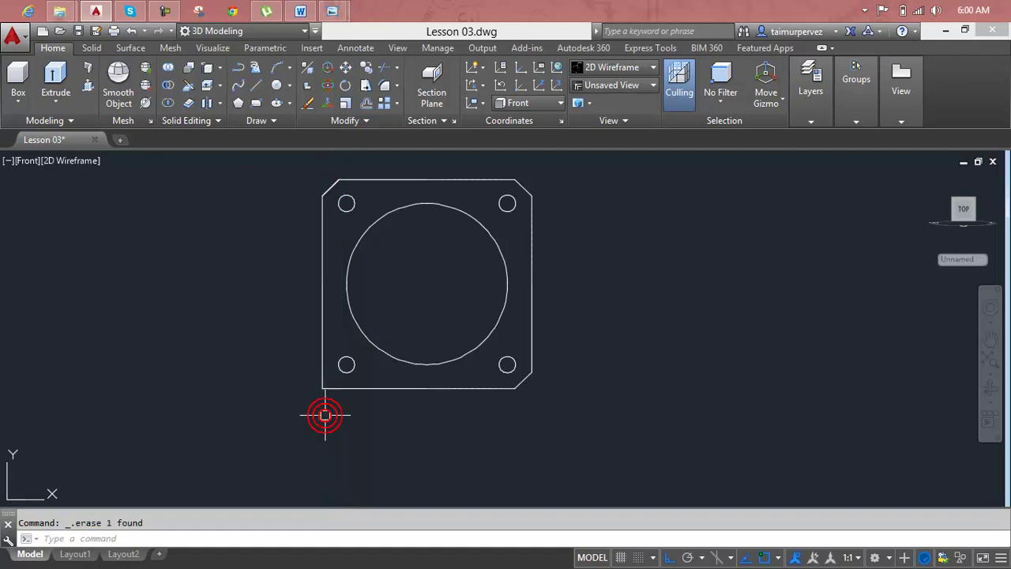
key(Escape)
click(339, 180)
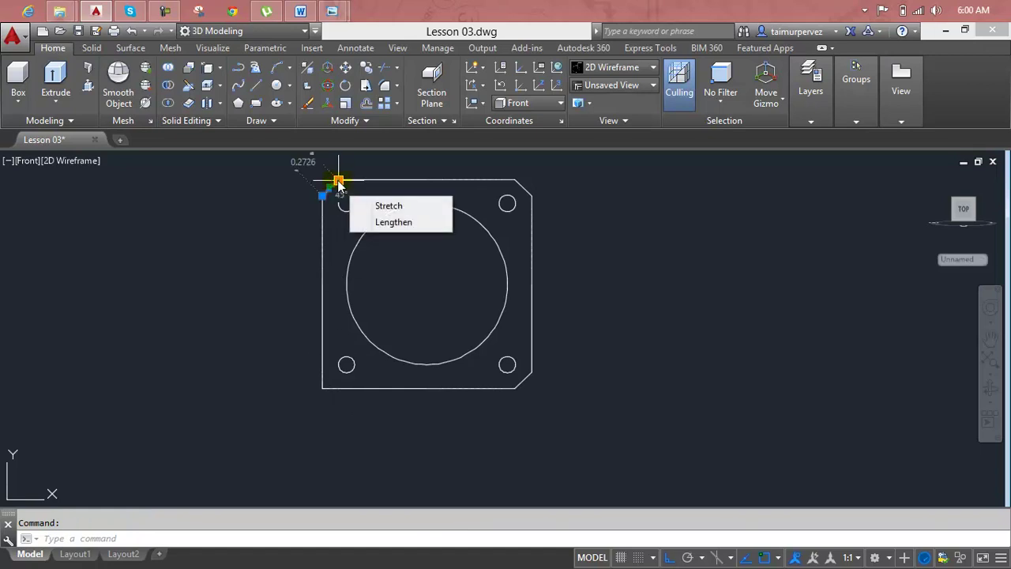
key(Escape)
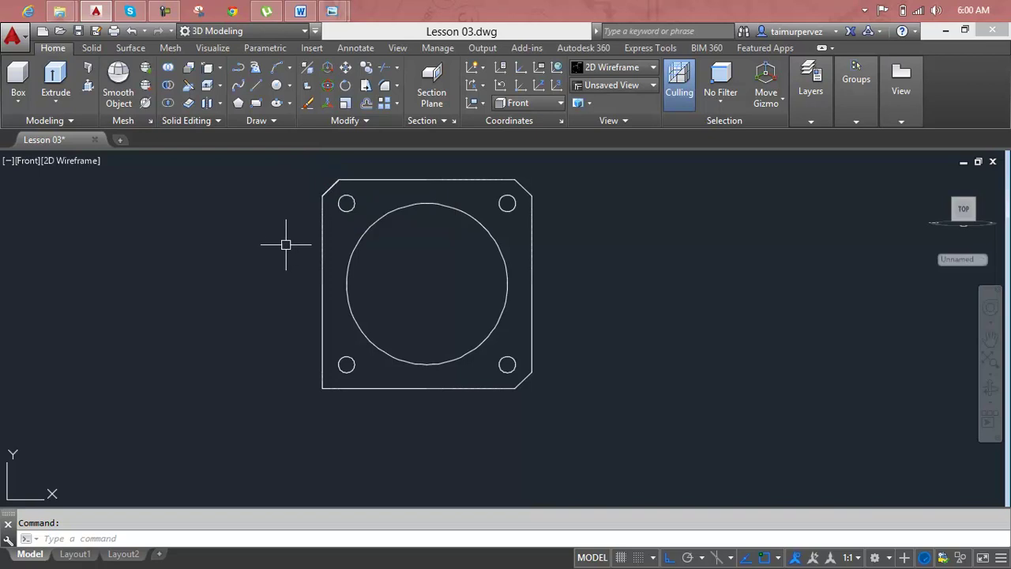
Start CHAMFER and set both chamfer distances to 0.2000.
text(CHA)
key(Return)
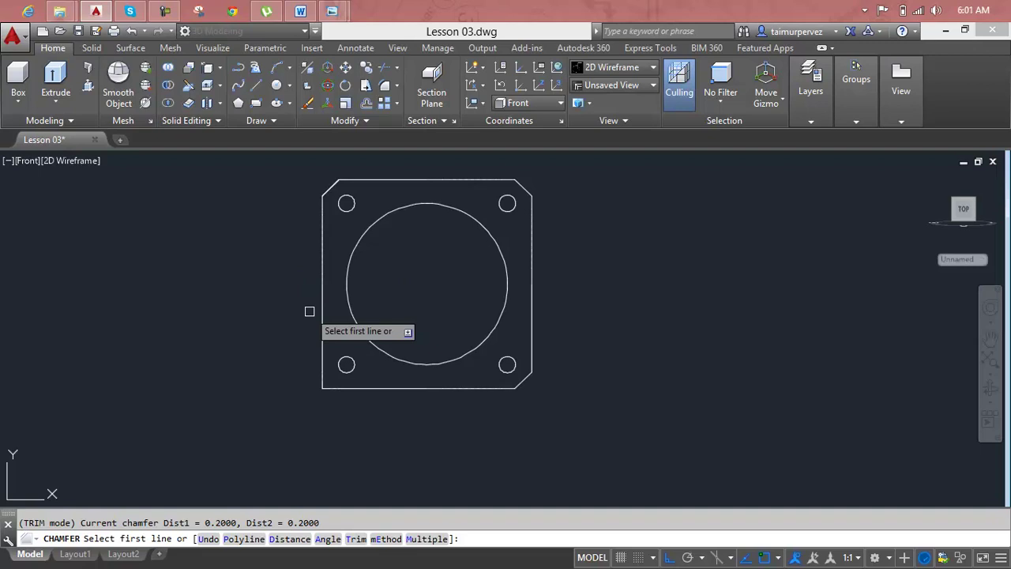
text(d)
key(Return)
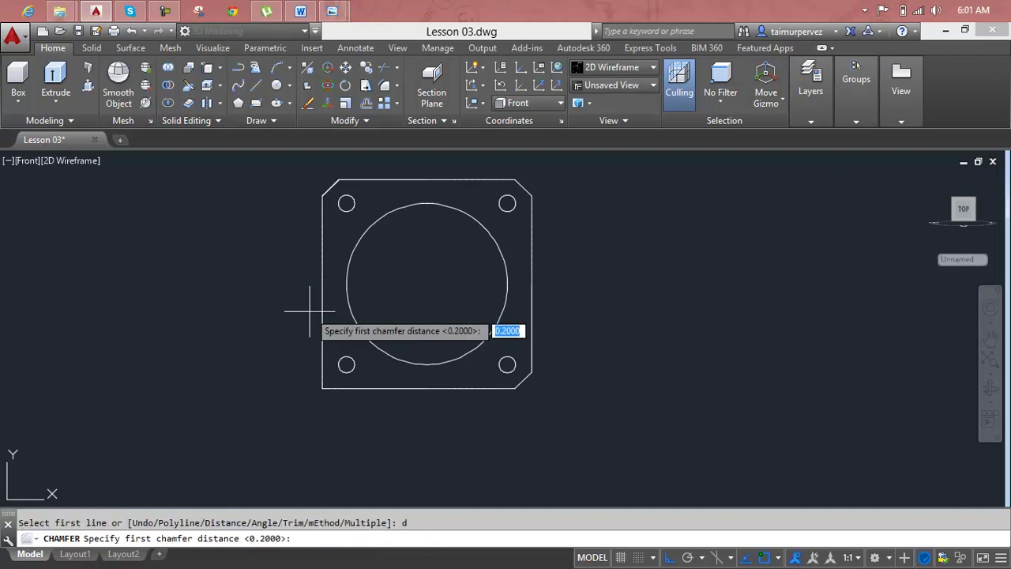
key(Return)
key(Return)
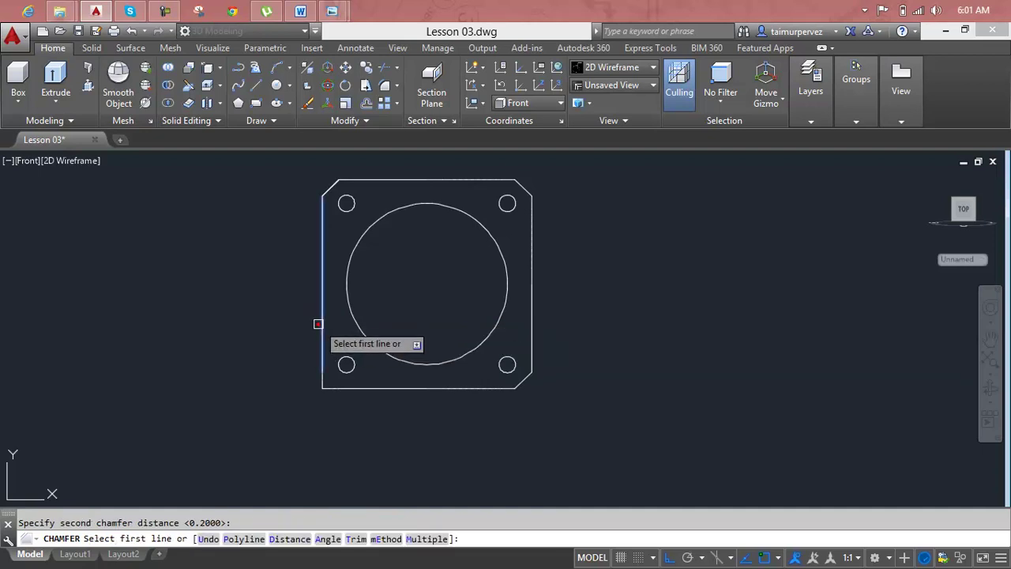
click(318, 324)
key(Escape)
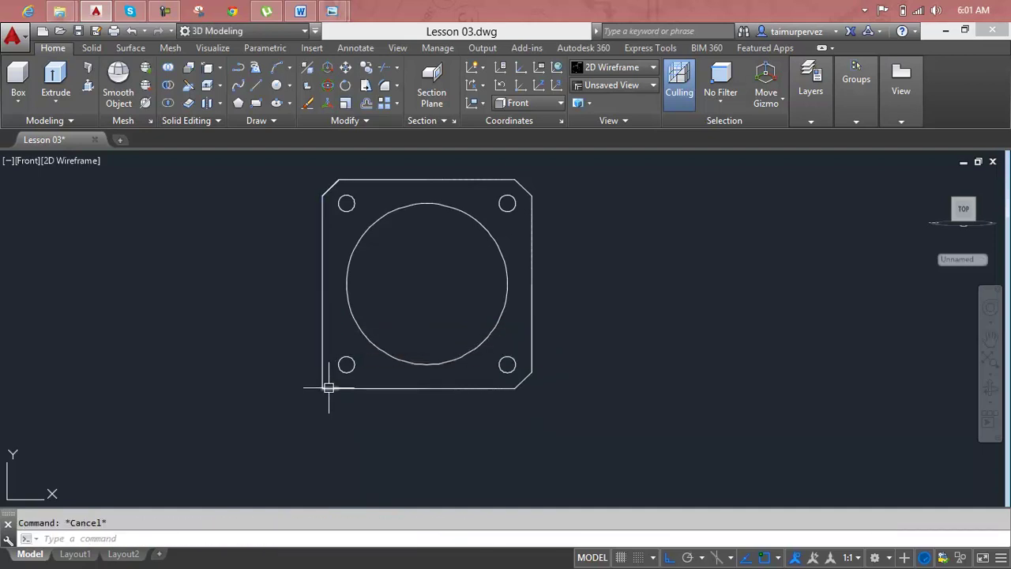
key(Return)
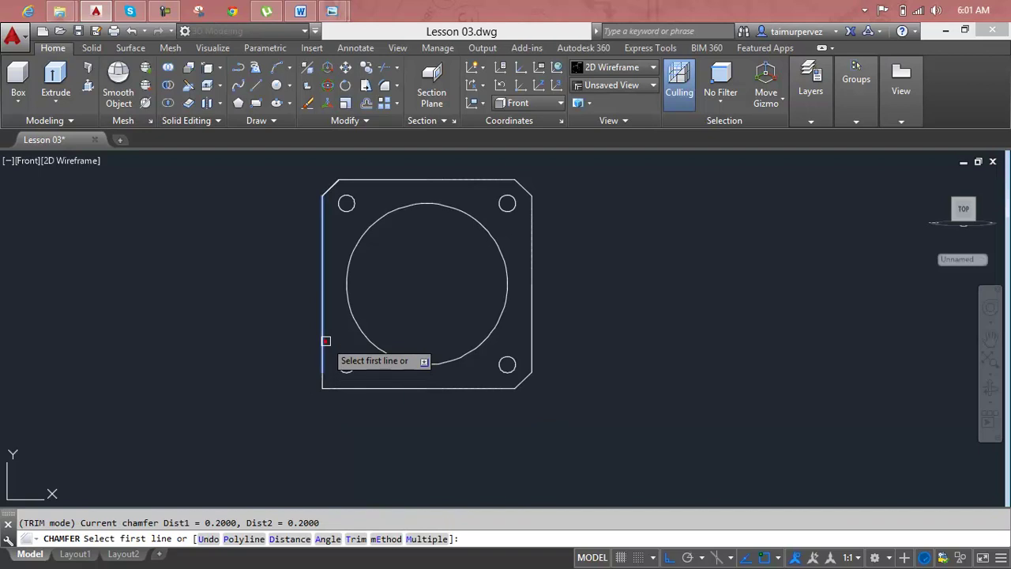
Chamfer the bottom-left corner between the left and bottom edges, then erase the leftover segment.
click(324, 368)
click(338, 386)
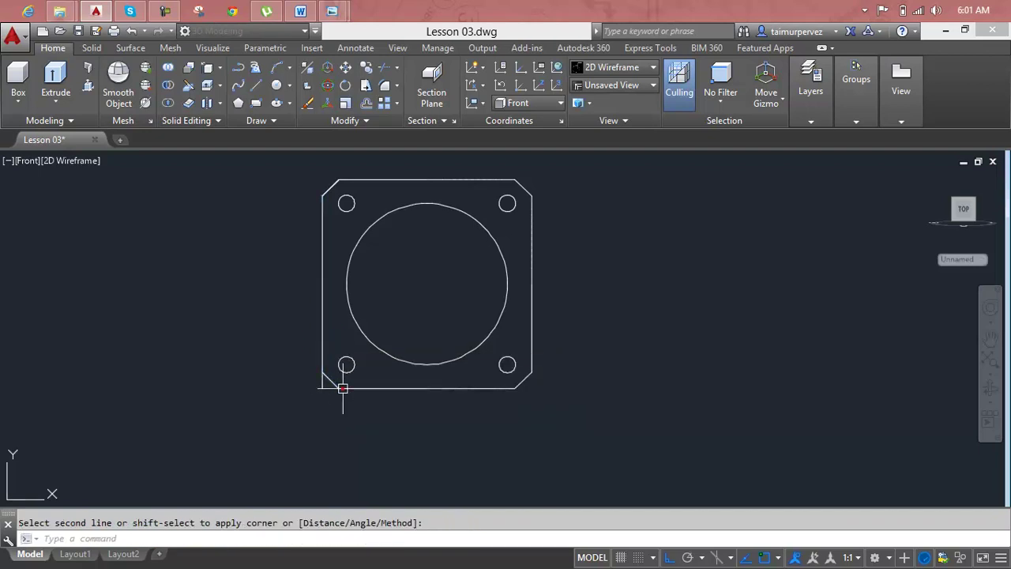
key(Escape)
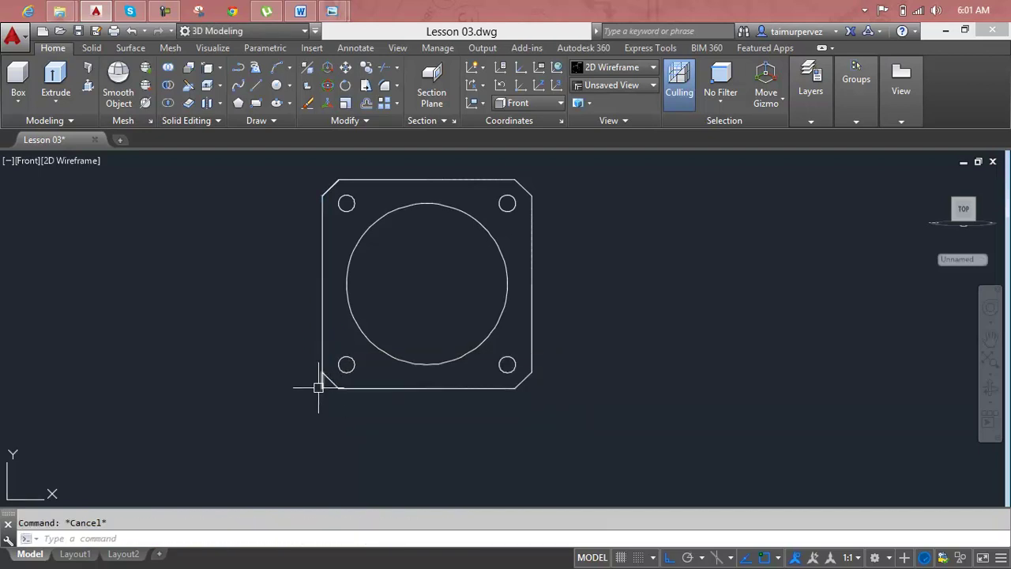
scroll(318, 387, up, 4)
click(318, 387)
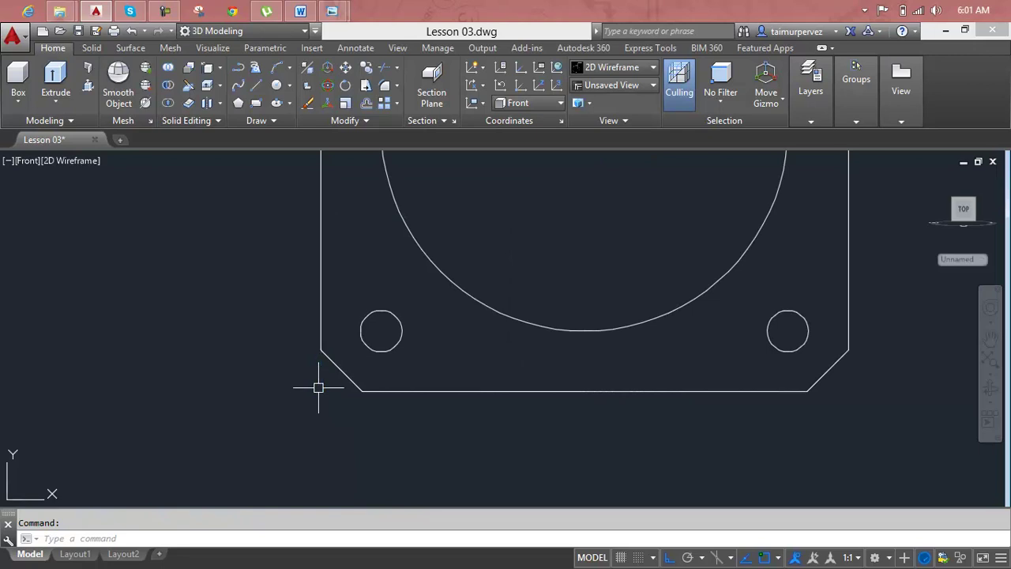
key(Delete)
scroll(318, 387, down, 4)
Place a vertical construction line through the plate's upper-left hole.
key(Escape)
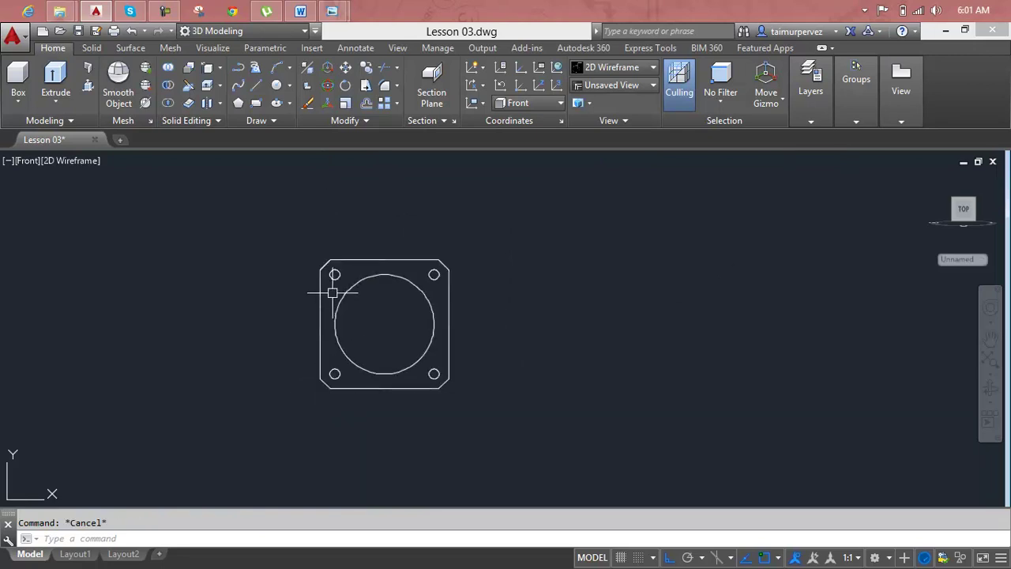
scroll(333, 293, up, 4)
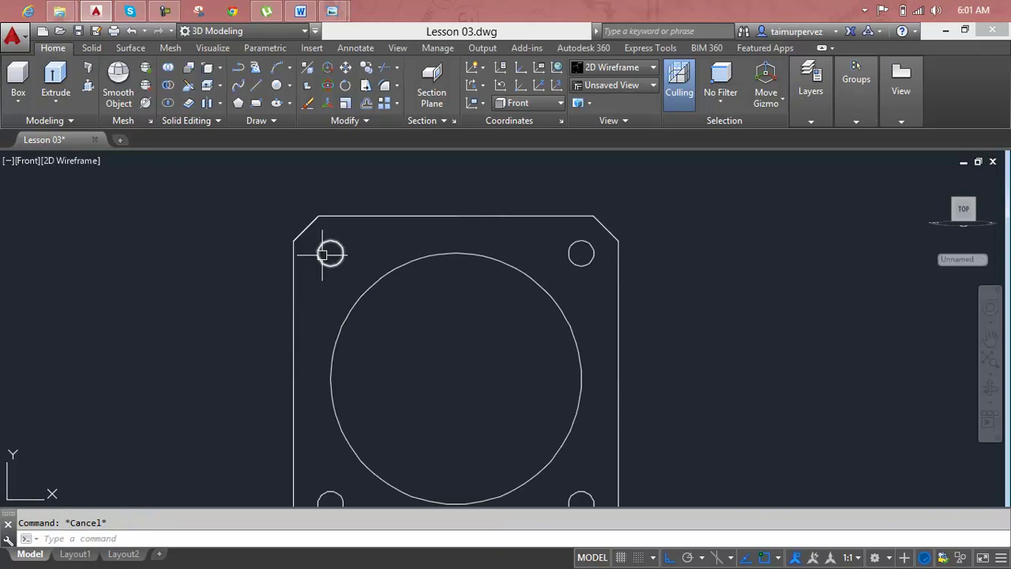
text(xl)
key(Return)
click(318, 253)
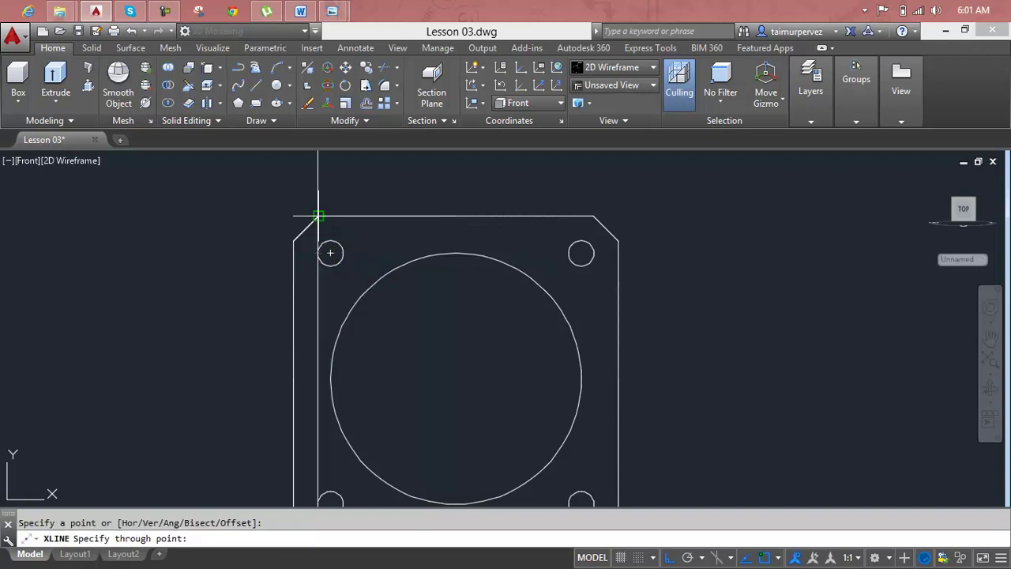
click(320, 186)
key(Return)
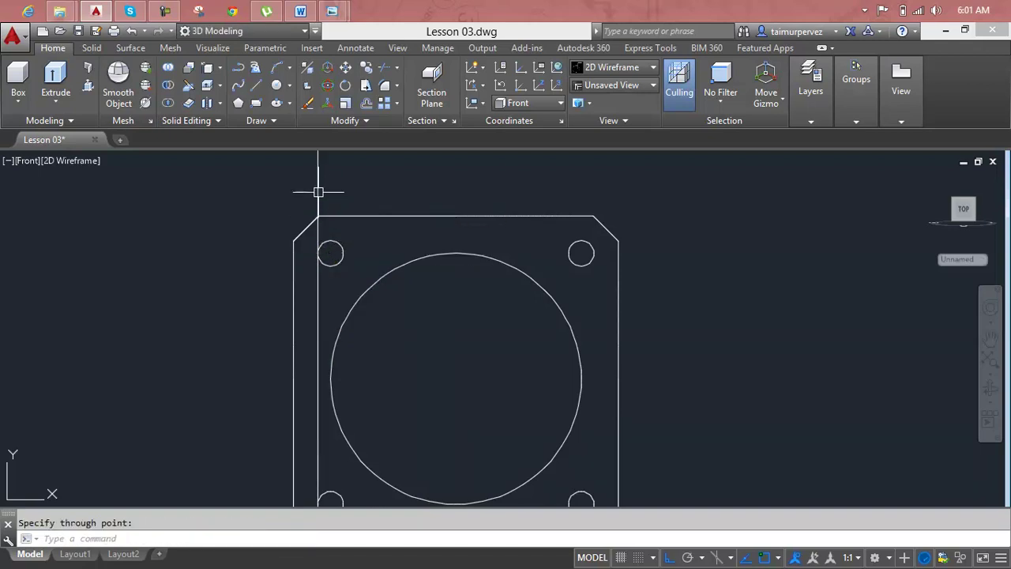
scroll(316, 228, down, 2)
middle_drag(318, 235, 330, 215)
key(Escape)
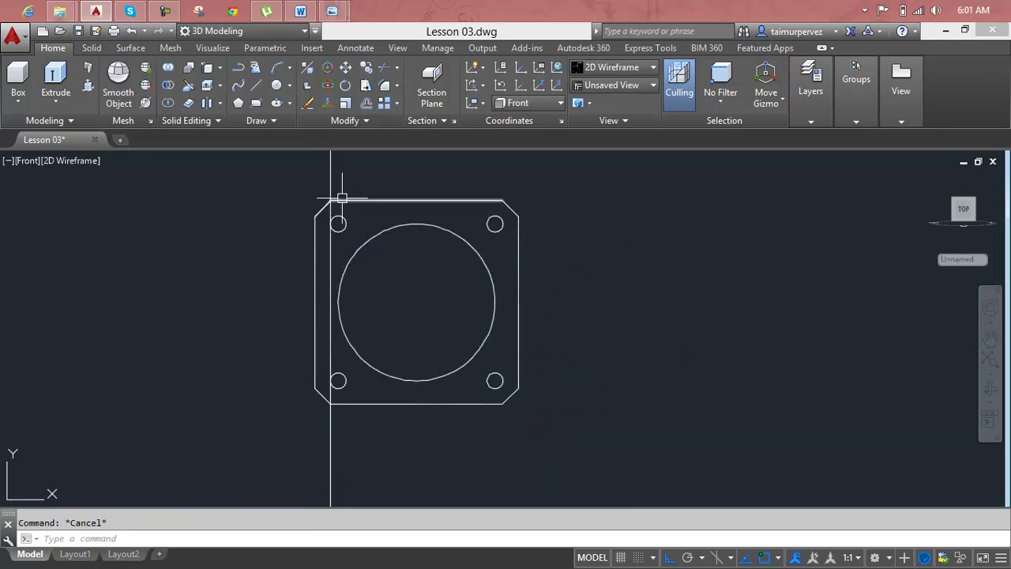
Draw the side plate's polyline profile down the flange's left edge, from top-left bevel to bottom edge.
text(pln)
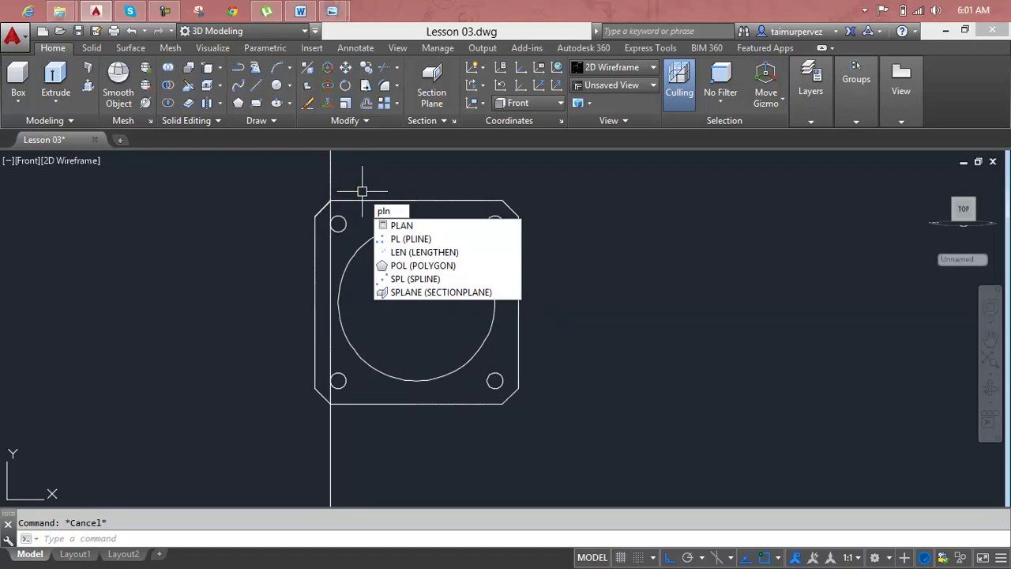
key(Escape)
text(pl)
key(Return)
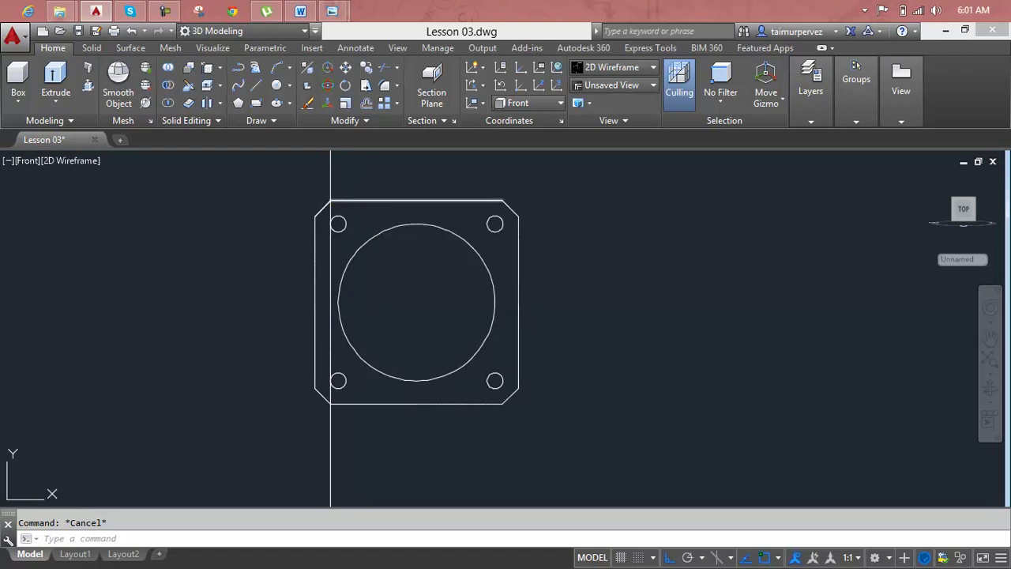
click(332, 199)
click(316, 213)
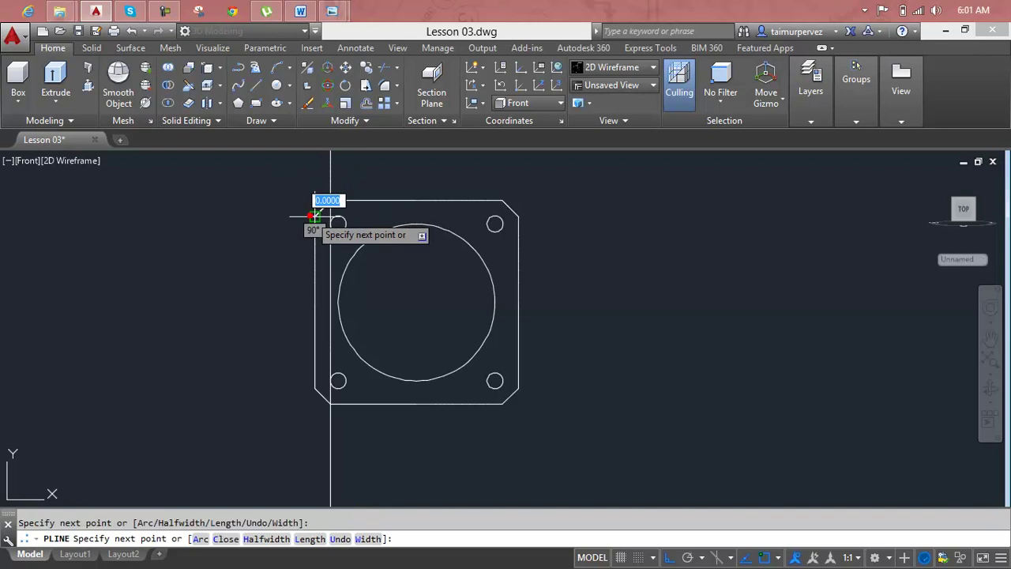
click(315, 387)
click(315, 386)
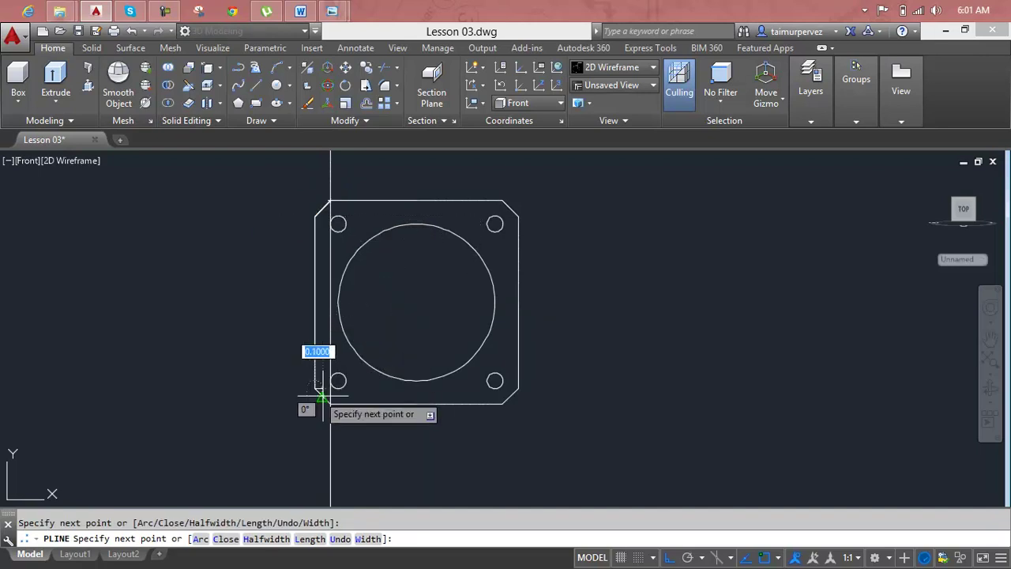
click(330, 403)
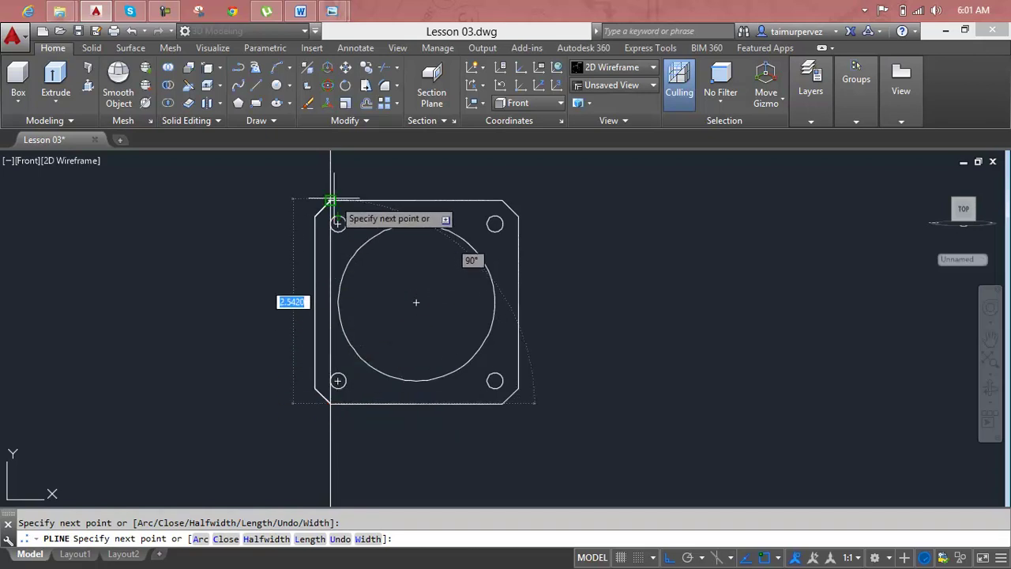
click(330, 202)
key(Escape)
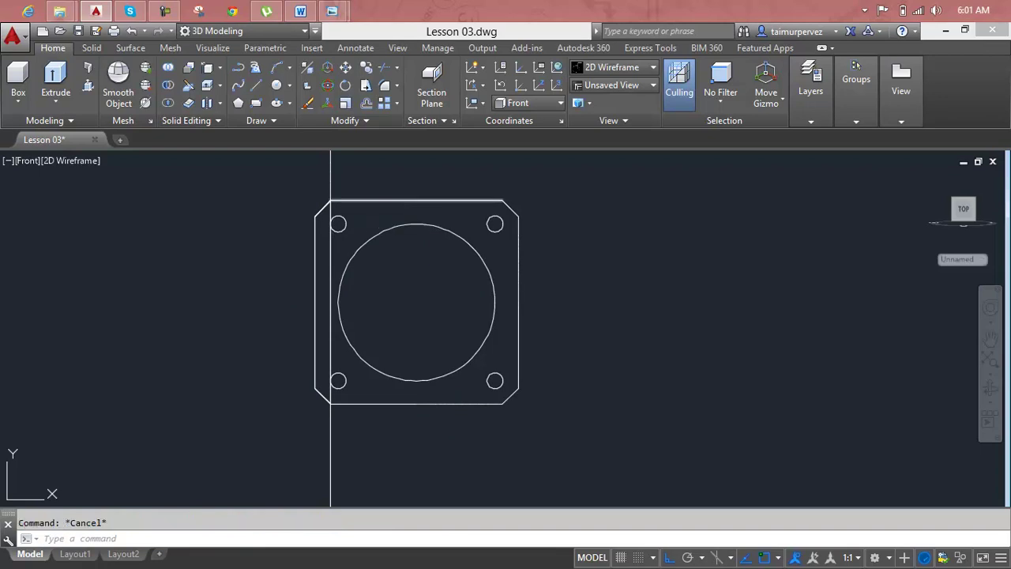
click(345, 67)
Move the side plate outline further to the left of the flange.
click(326, 252)
key(Return)
click(327, 252)
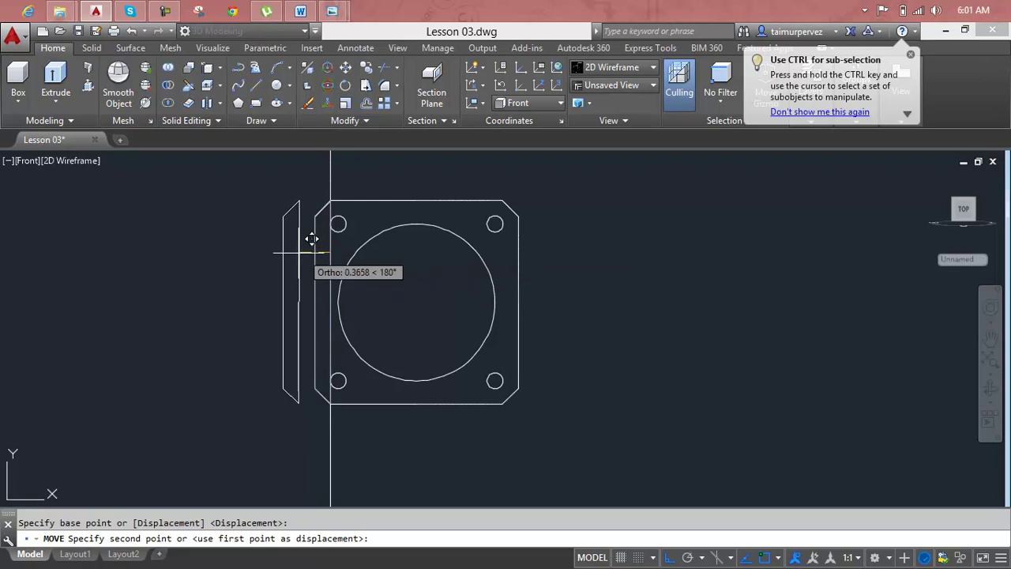
click(271, 238)
key(Escape)
Erase the vertical guide line.
scroll(342, 168, down, 4)
middle_drag(342, 168, 332, 266)
click(360, 197)
key(Delete)
key(Escape)
scroll(401, 261, up, 2)
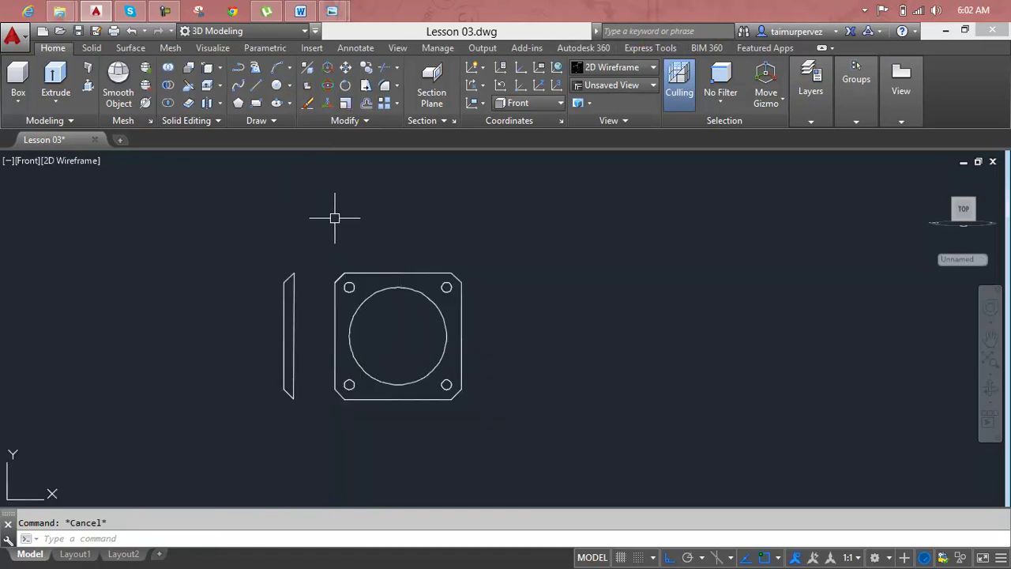
Switch to the ViewCube Home view to see both profiles in 3D.
click(932, 175)
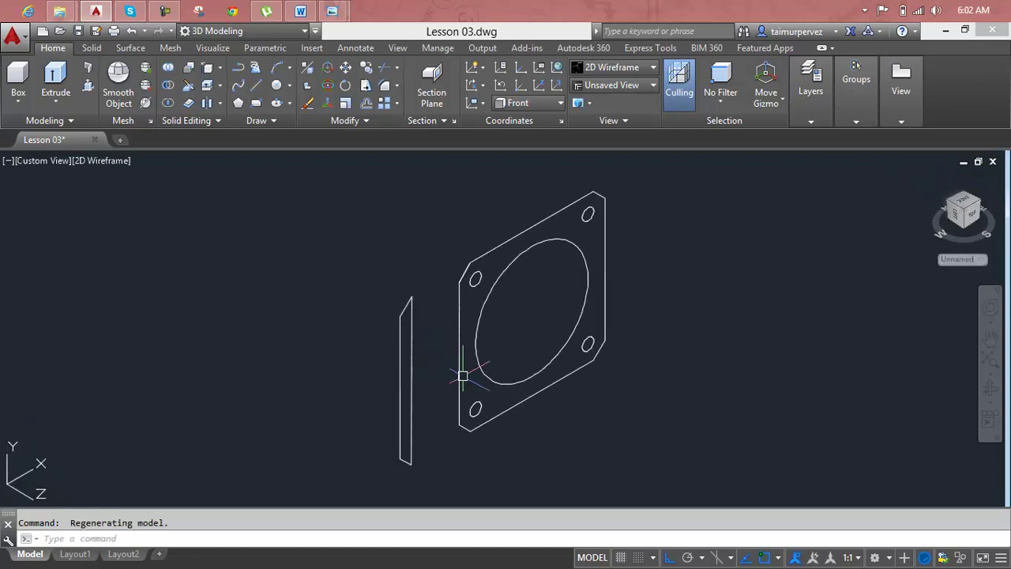
key(Escape)
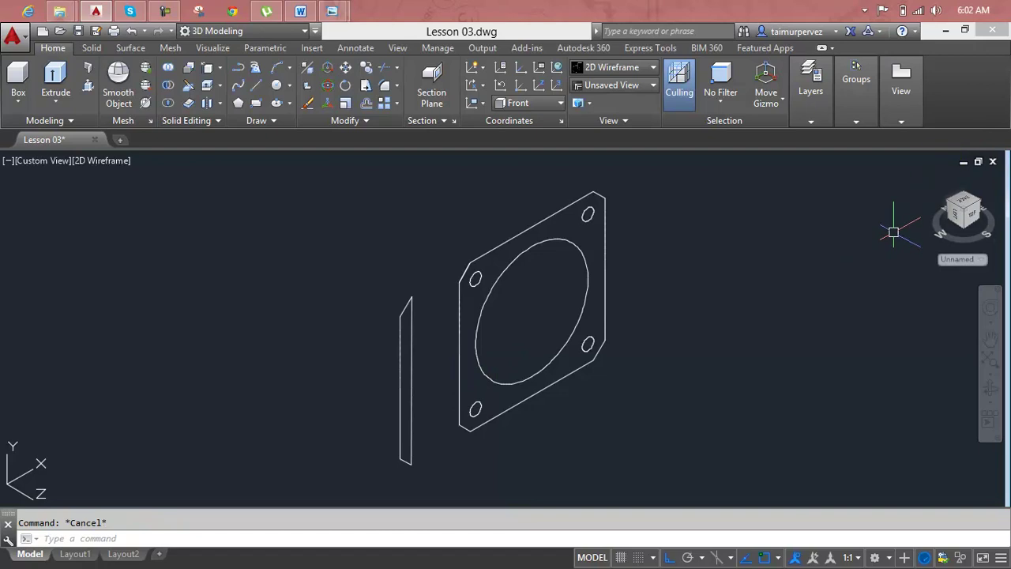
click(933, 178)
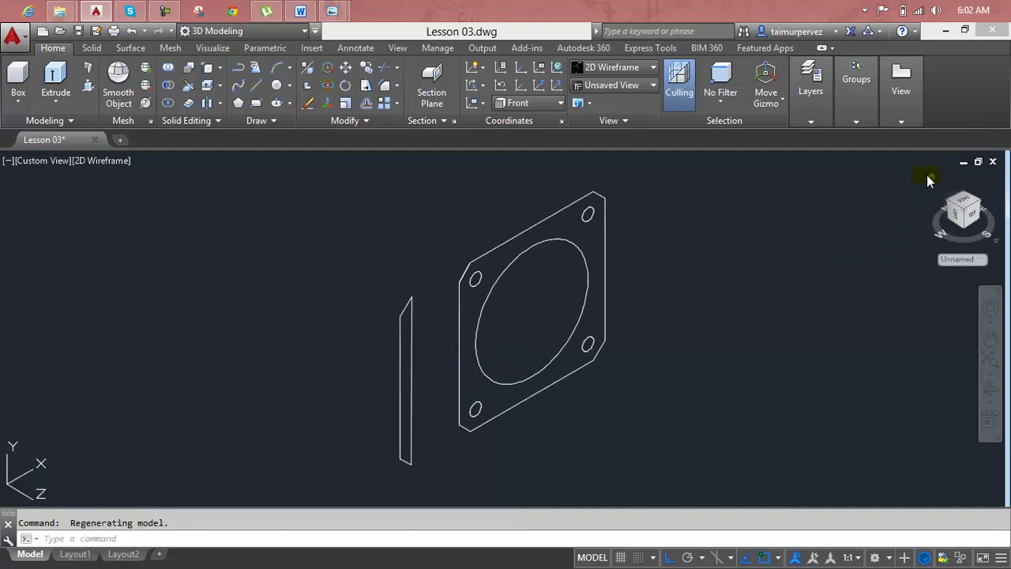
key(Escape)
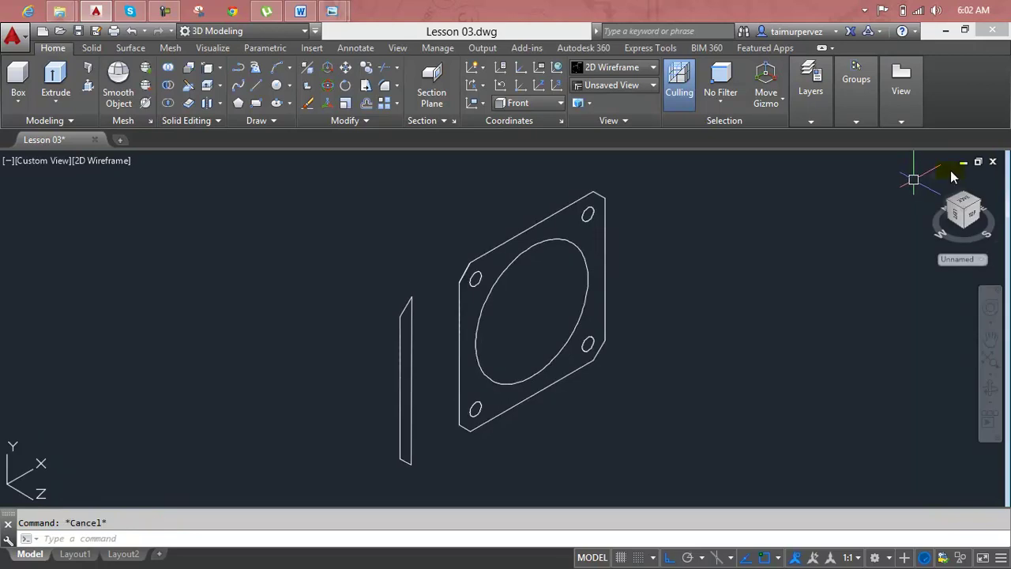
click(930, 180)
key(Escape)
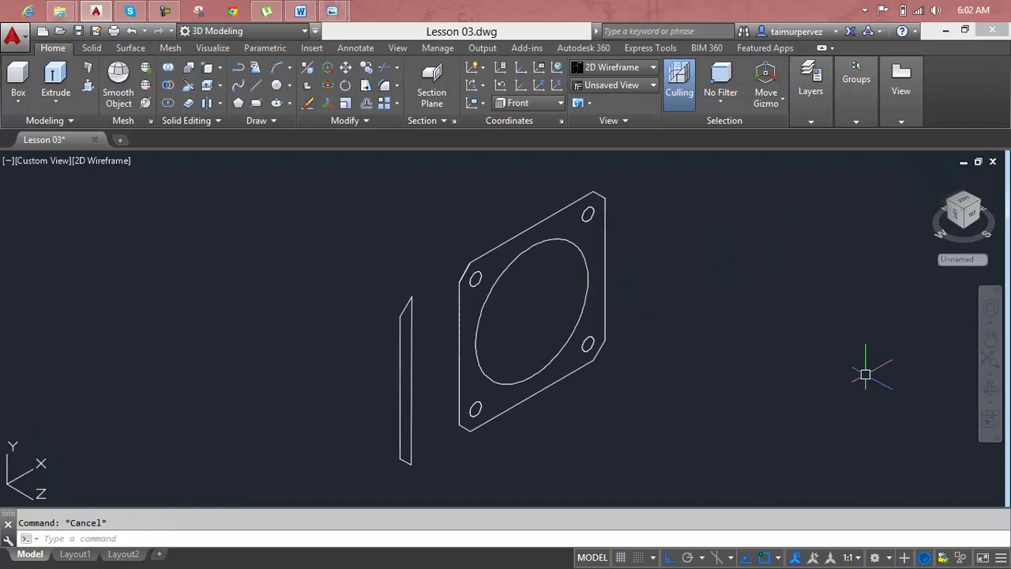
Press-pull the flange plate area 0.3 into a solid with its holes cut through.
click(86, 87)
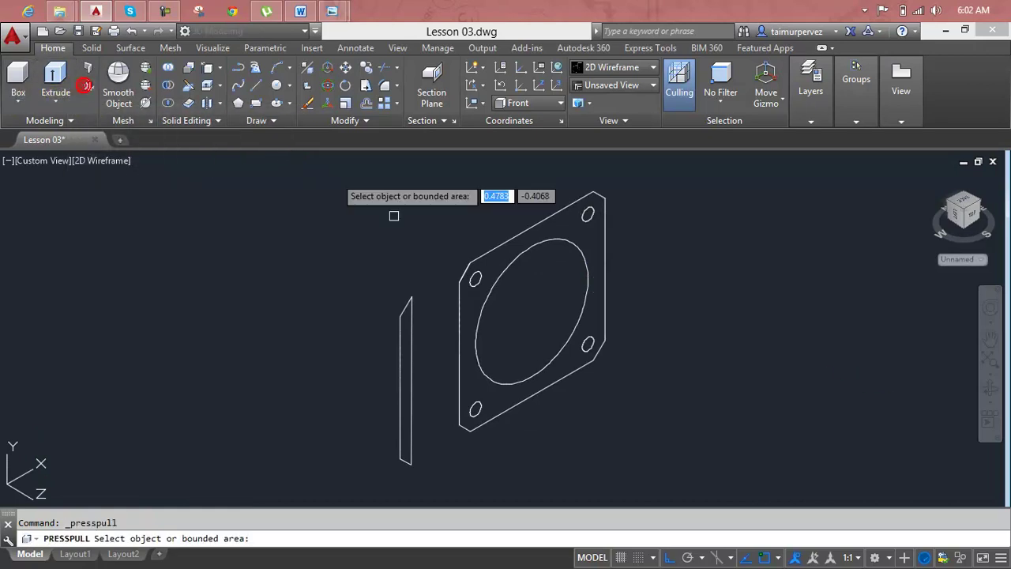
click(555, 232)
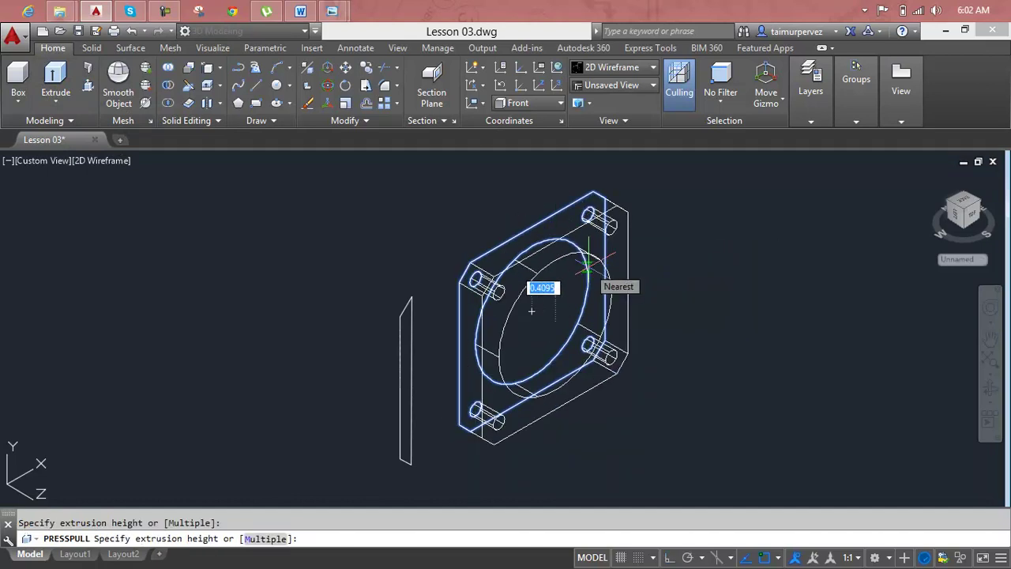
text(0.3)
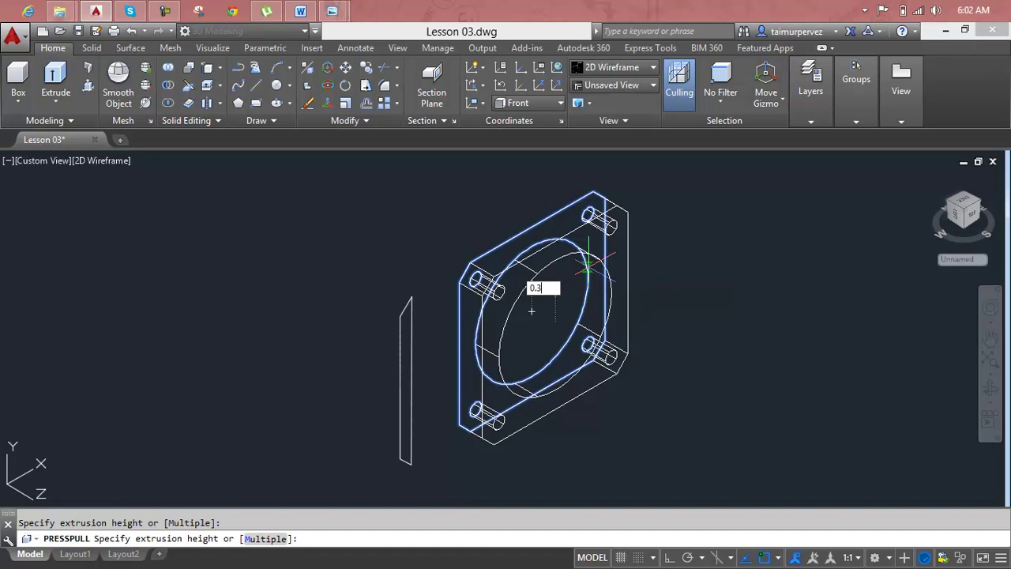
key(Return)
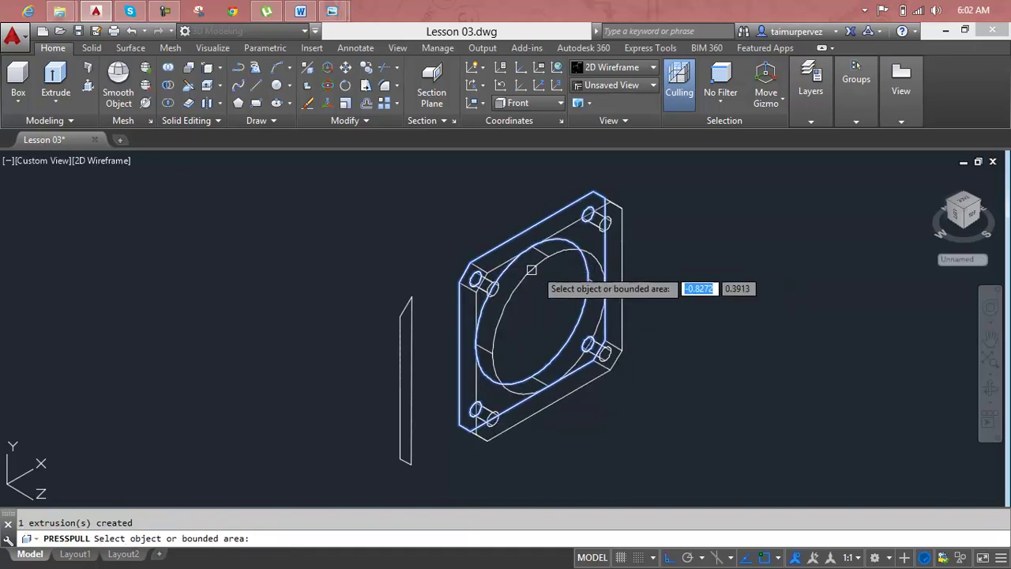
key(Escape)
Pan the view and inspect the thin side plate outline.
scroll(399, 353, up, 2)
middle_drag(400, 355, 327, 332)
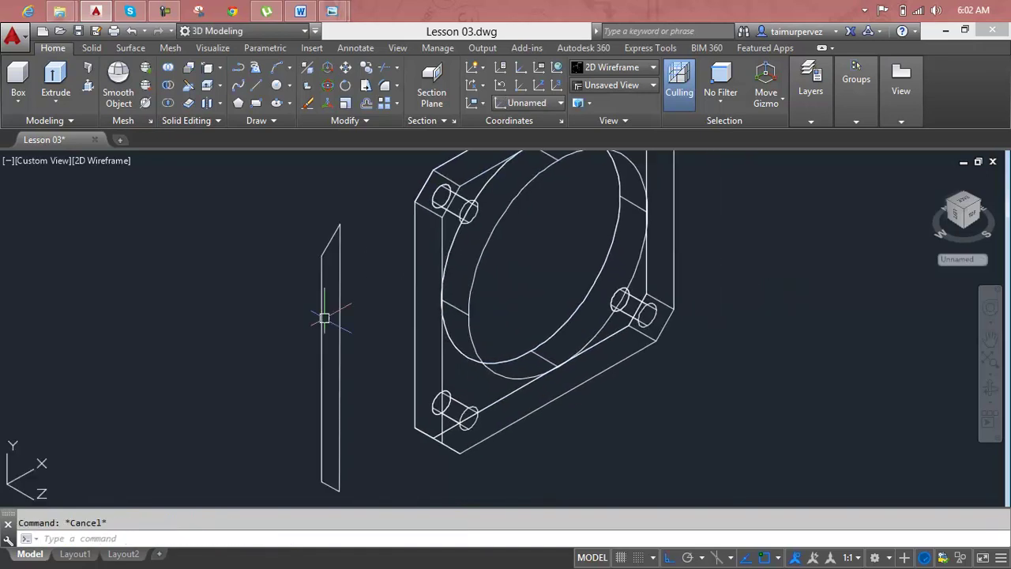
scroll(324, 318, down, 2)
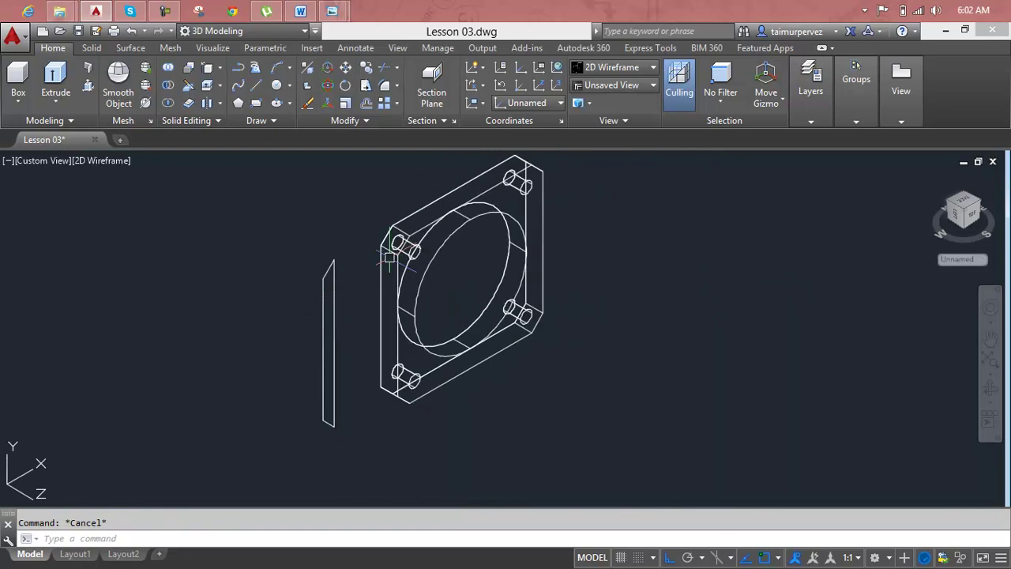
click(334, 298)
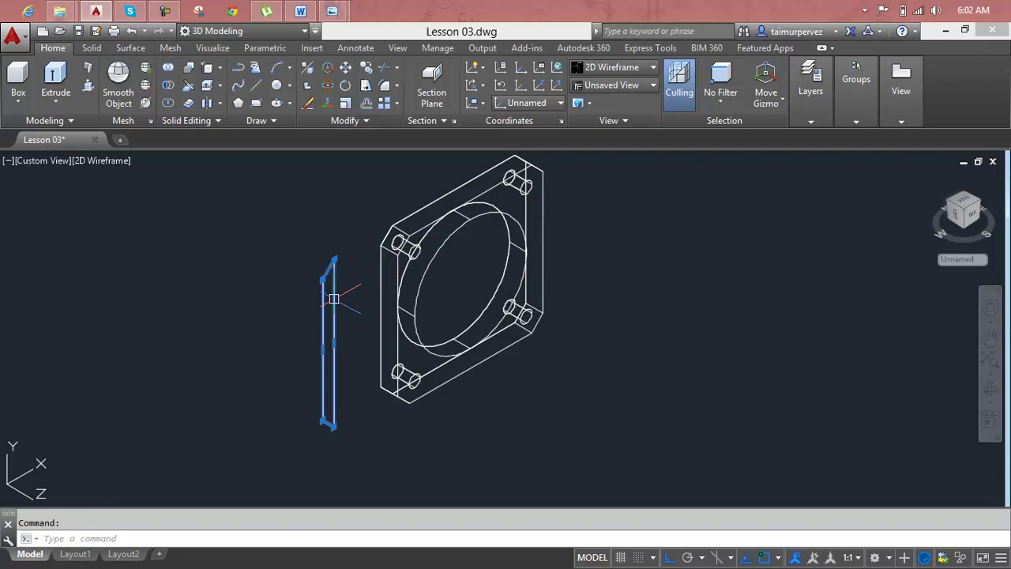
key(Escape)
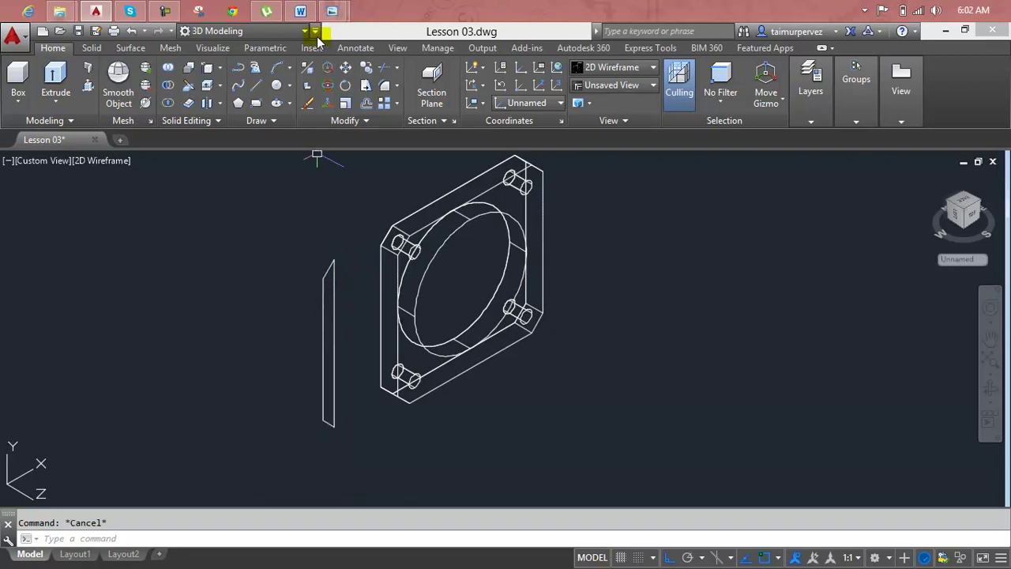
mouse_move(331, 11)
click(403, 60)
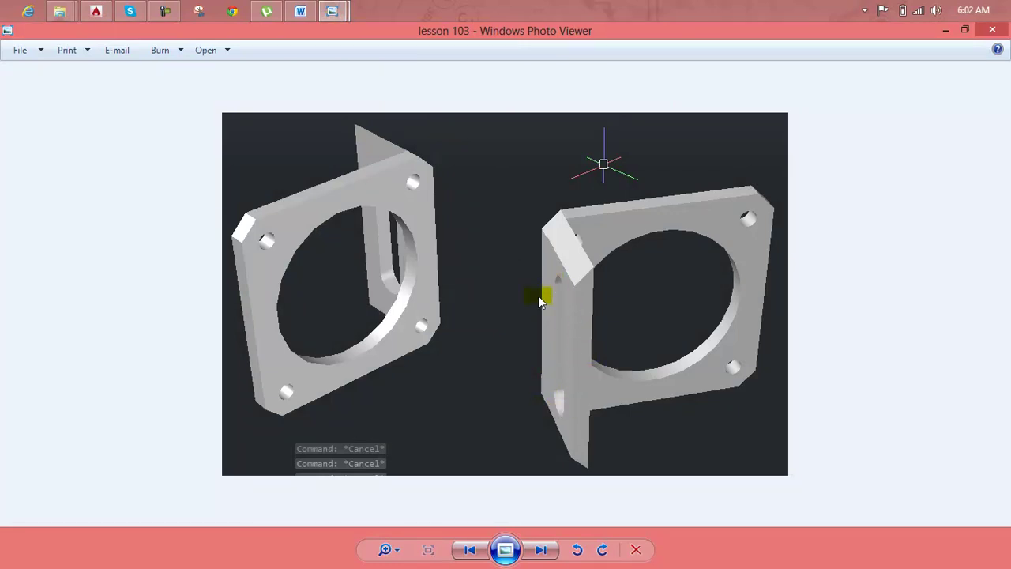
click(946, 30)
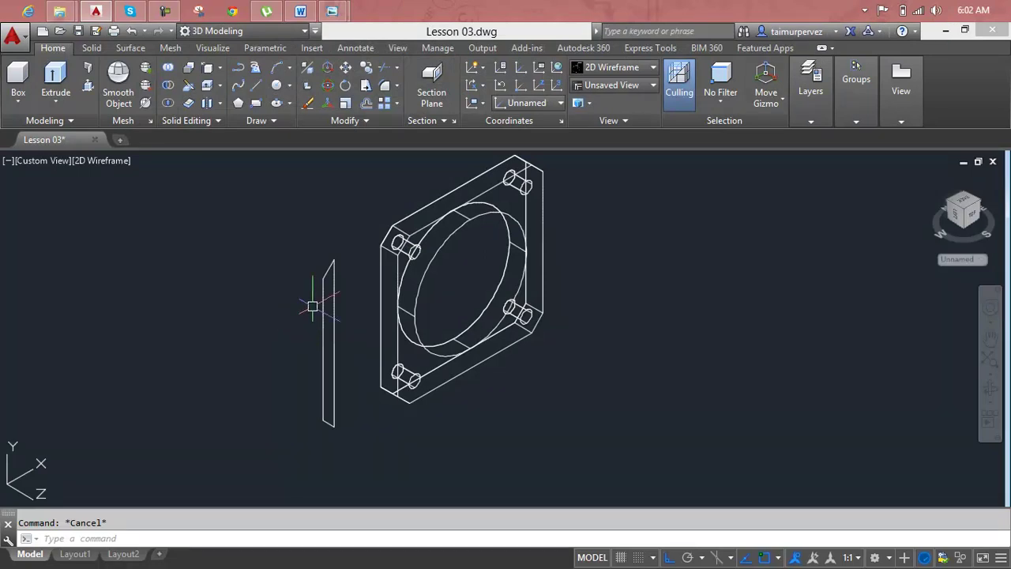
Press-pull the thin side plate profile up to the flange plate's far edge.
scroll(314, 306, up, 2)
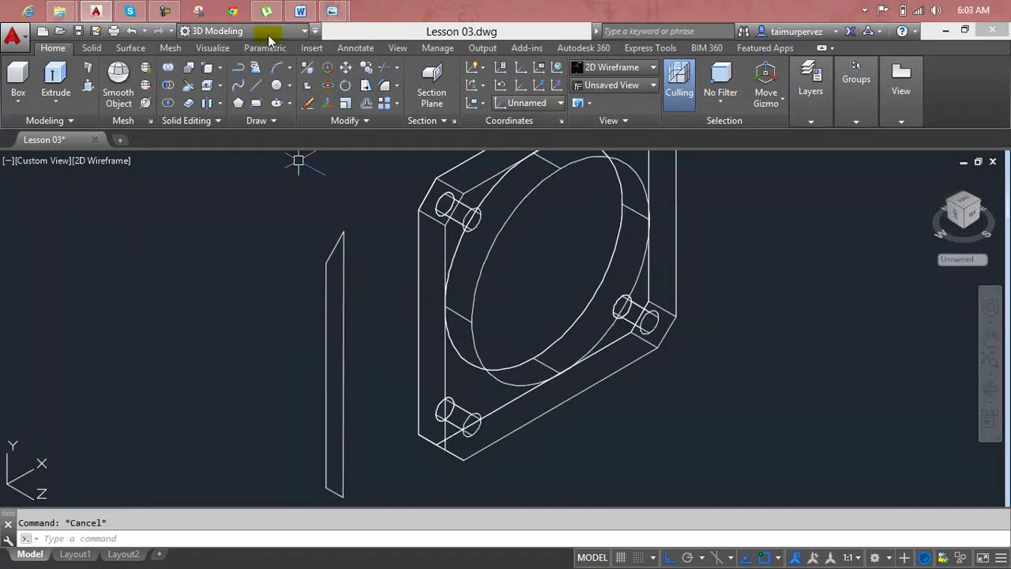
click(88, 86)
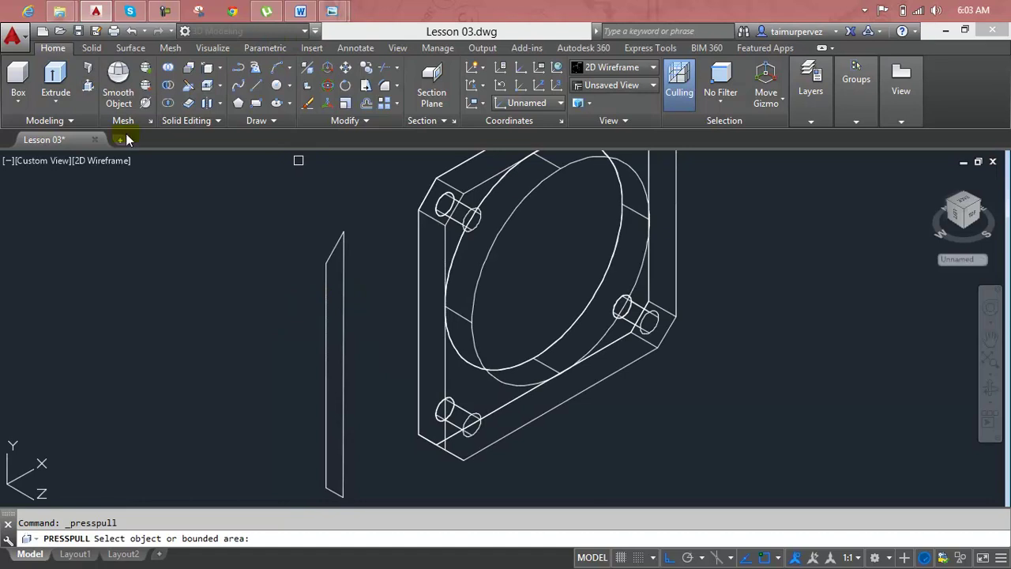
click(330, 273)
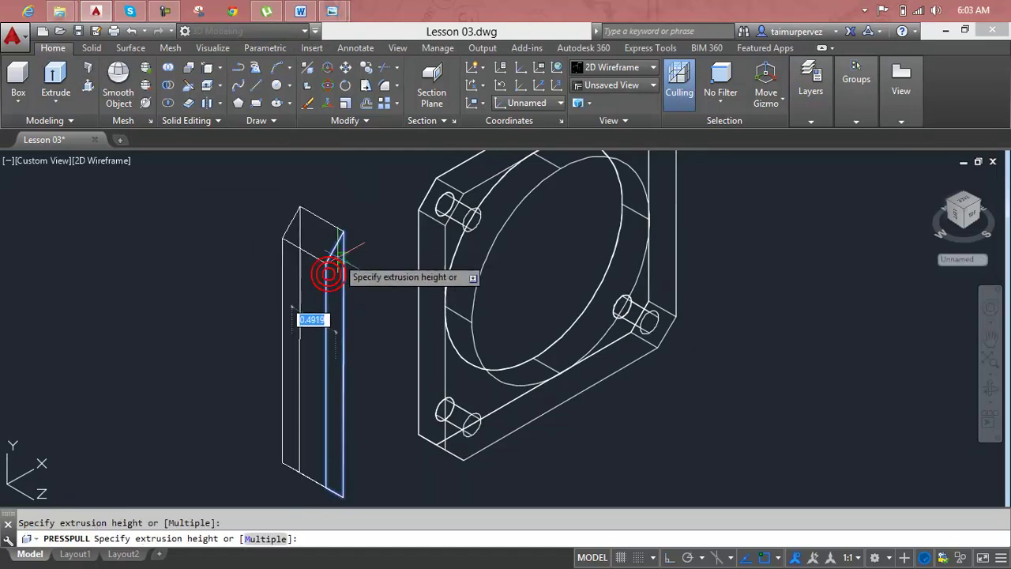
middle_drag(522, 367, 521, 209)
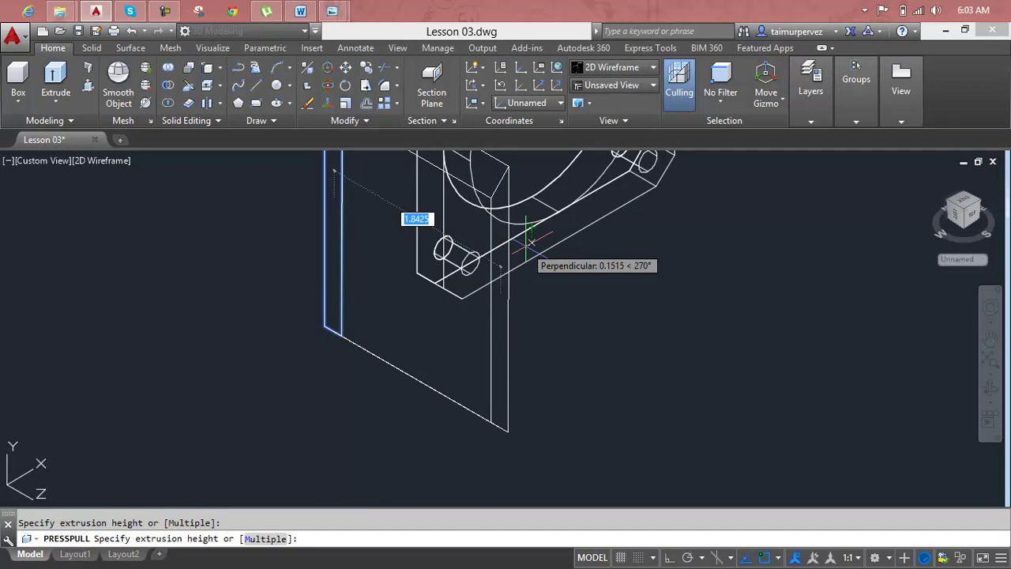
click(530, 245)
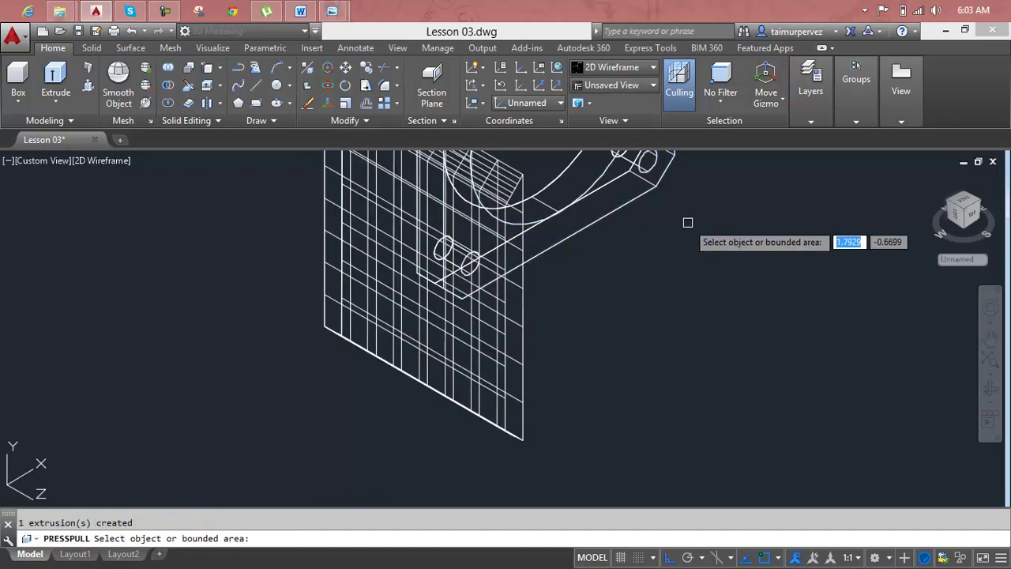
key(Return)
mouse_move(628, 253)
shift+middle_down()
mouse_move(592, 280)
mouse_move(581, 304)
shift+middle_up()
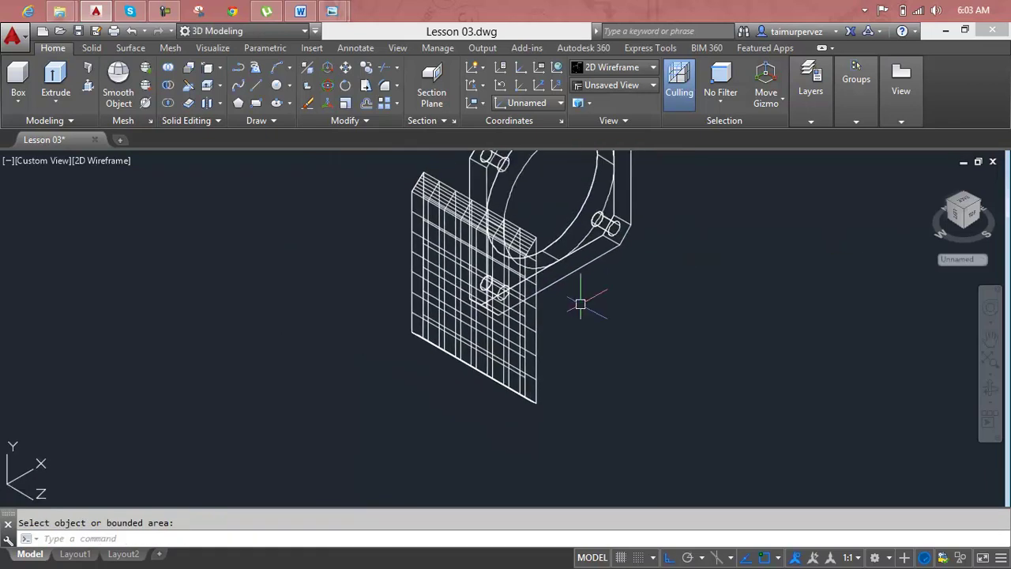
Delete the gridded side plate solid.
key(Escape)
click(519, 361)
key(Escape)
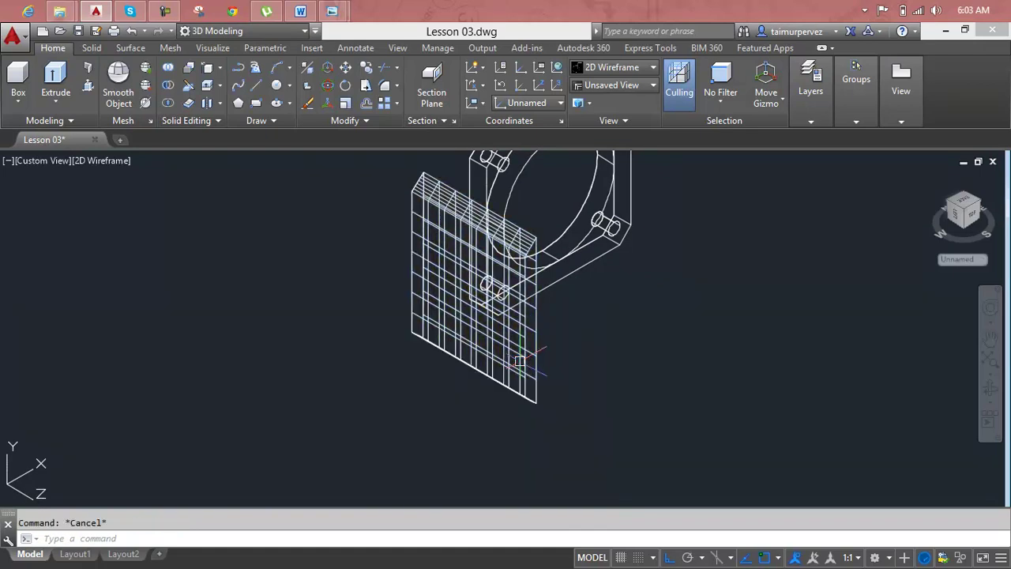
click(519, 361)
key(Delete)
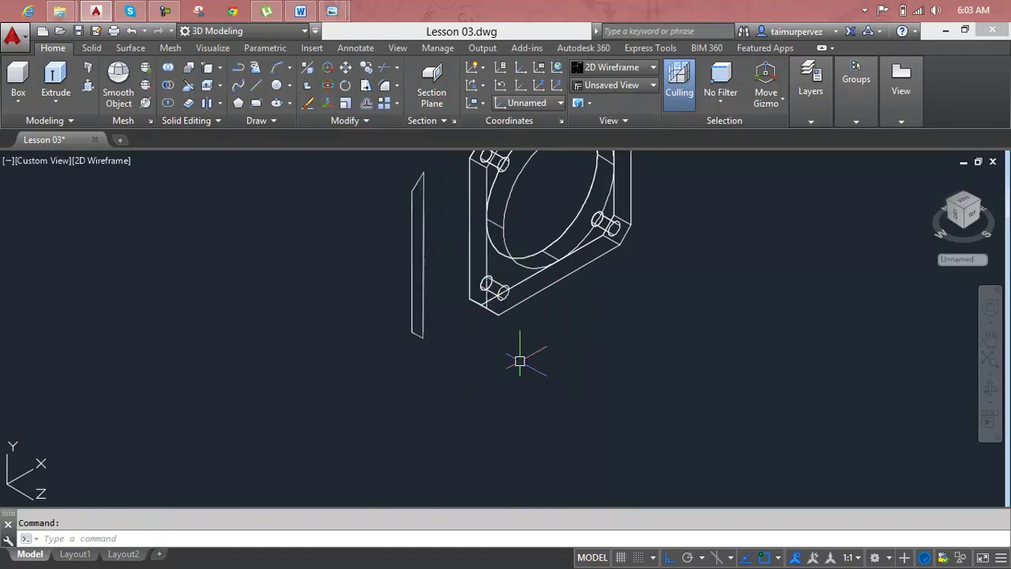
click(419, 250)
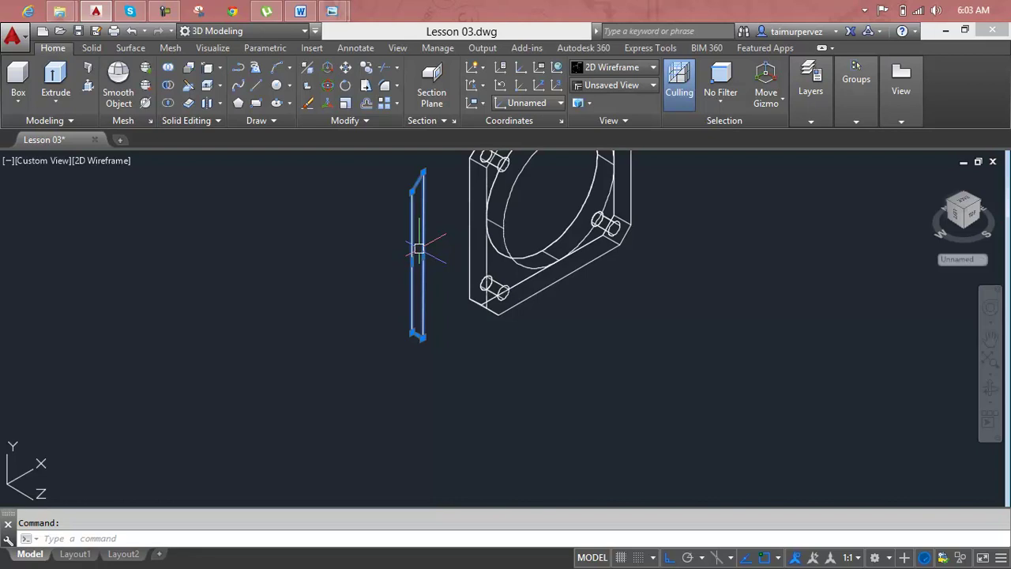
key(Escape)
Move the flat side plate profile further left using M.
text(m)
key(Return)
click(421, 239)
key(Return)
click(421, 239)
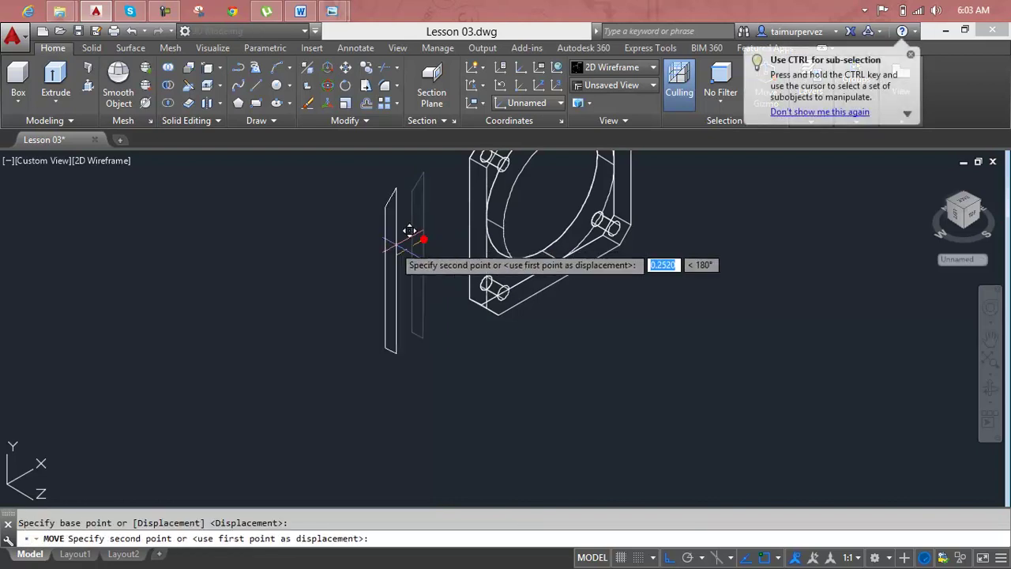
key(Escape)
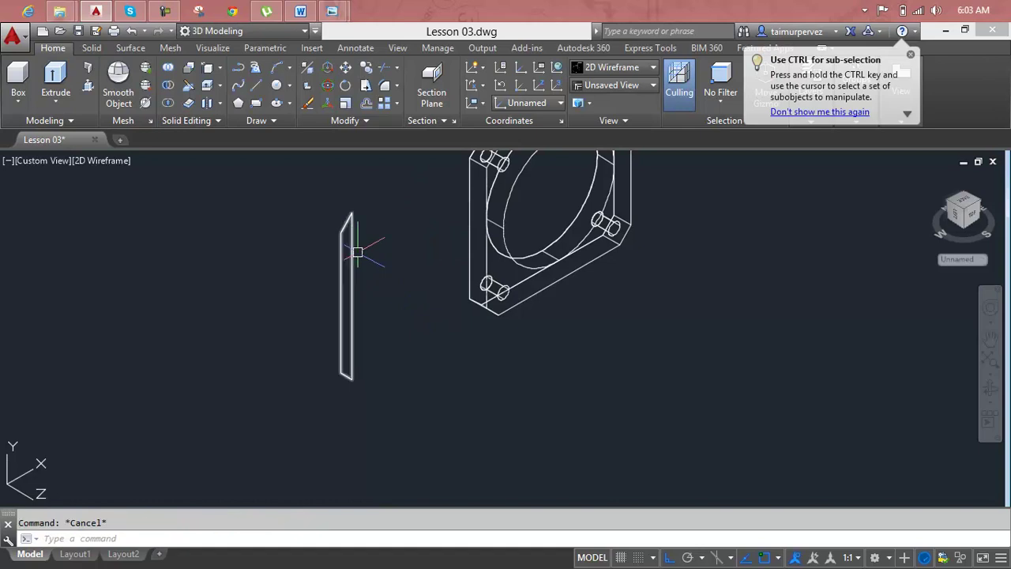
Press-pull the thin side plate profile 2 units into a solid slab.
click(87, 82)
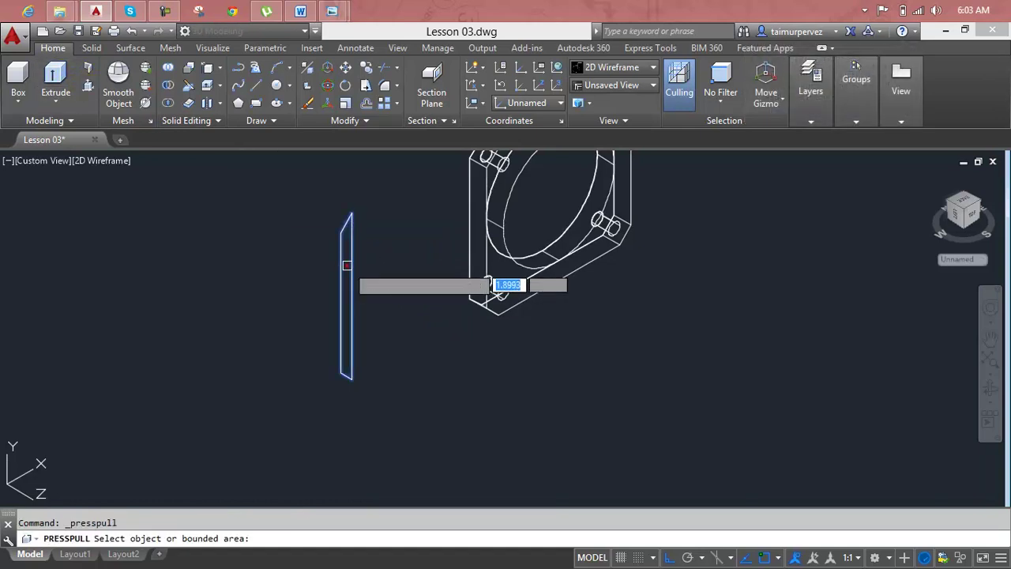
click(346, 269)
key(BackSpace)
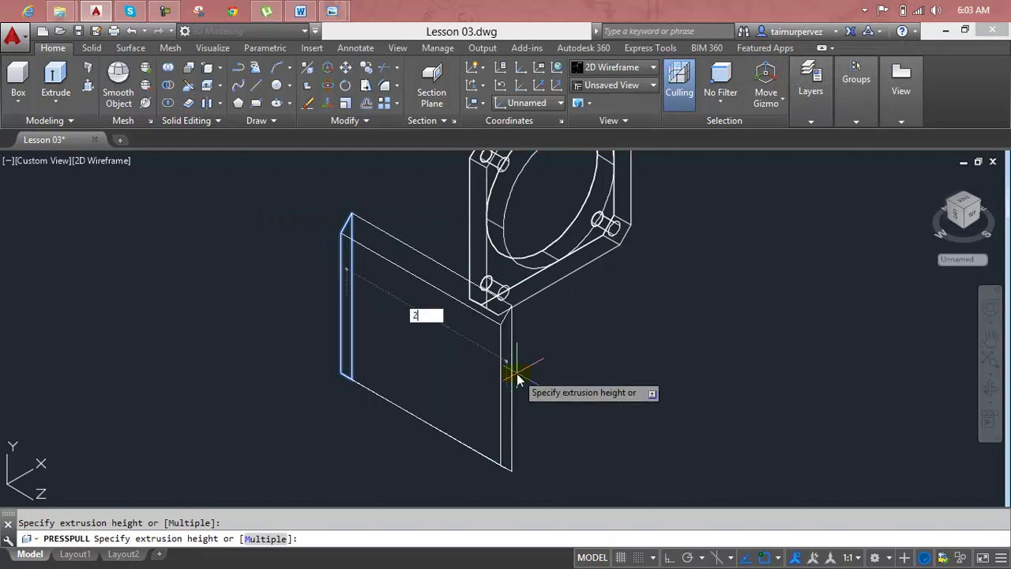
key(Return)
key(Escape)
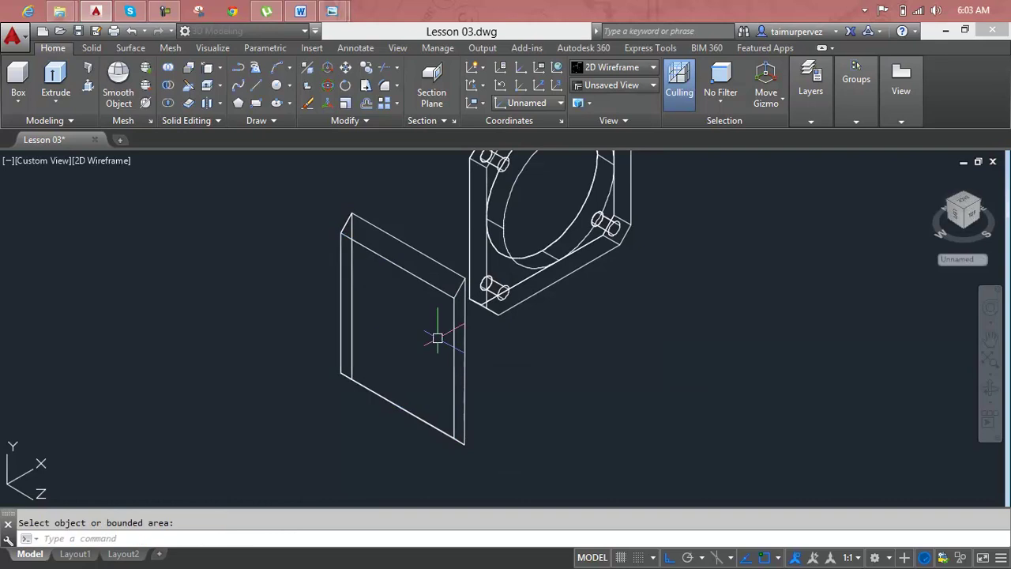
middle_drag(429, 350, 480, 330)
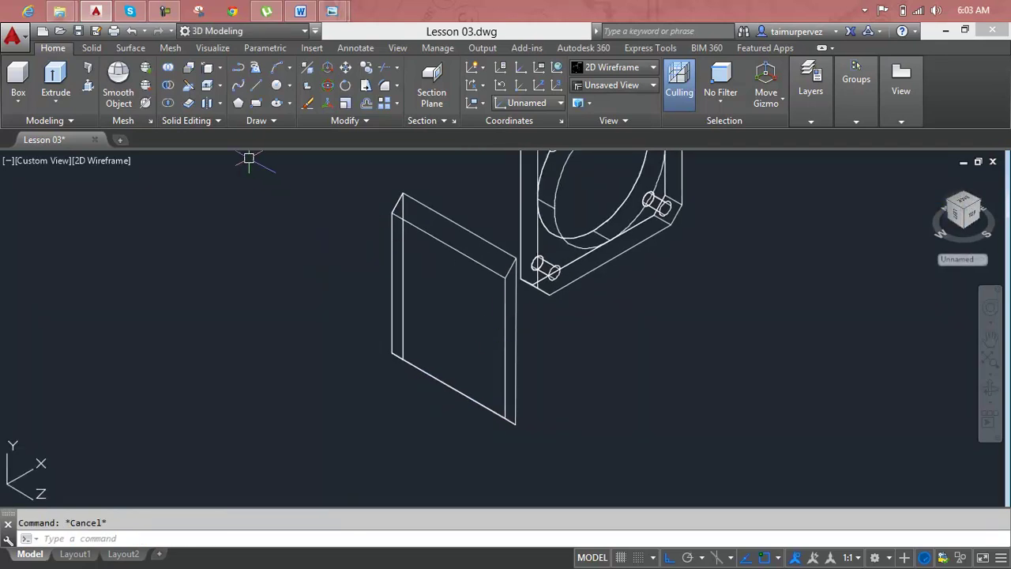
View the model from the Right preset view.
click(69, 98)
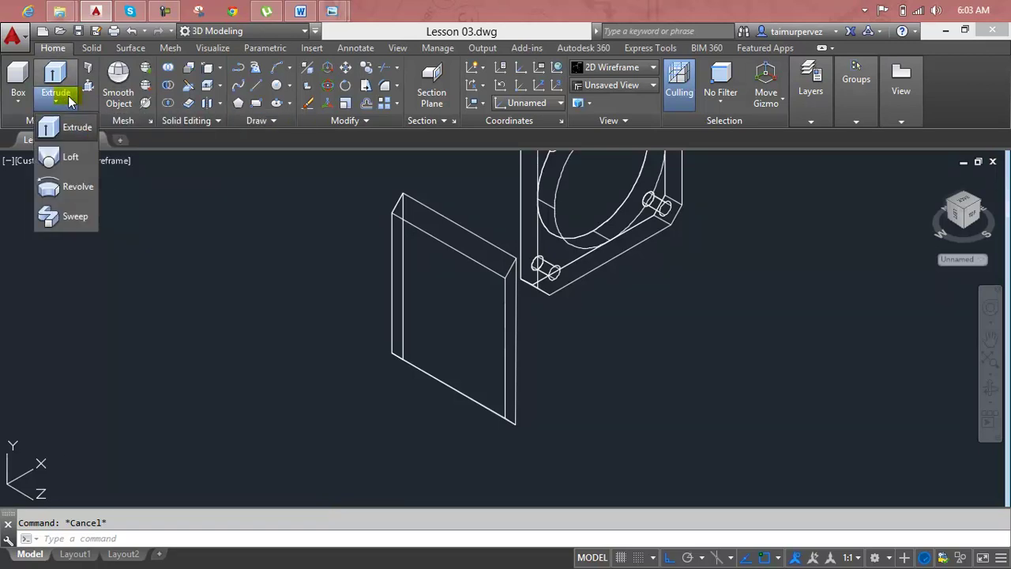
click(184, 156)
click(60, 161)
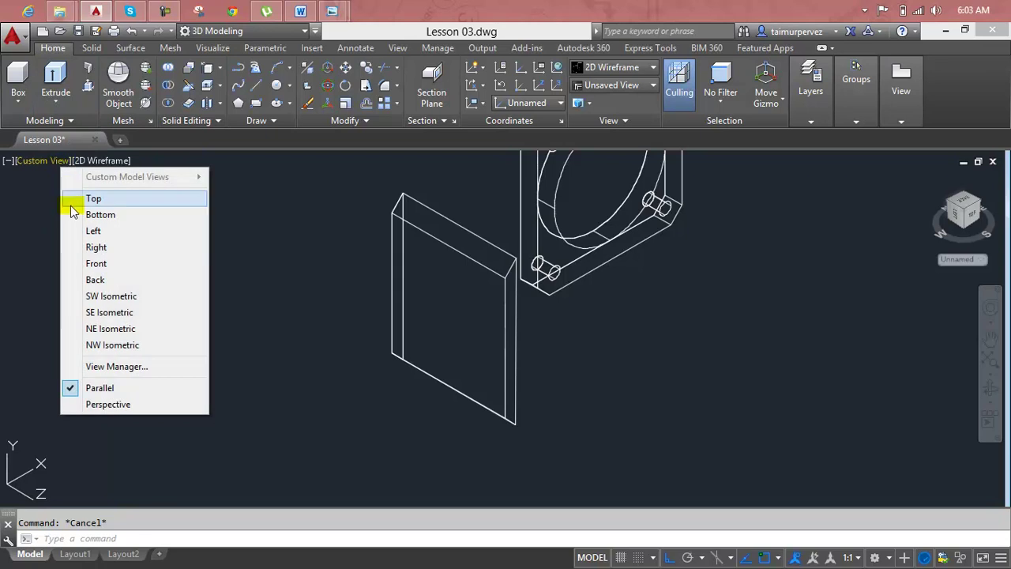
click(98, 248)
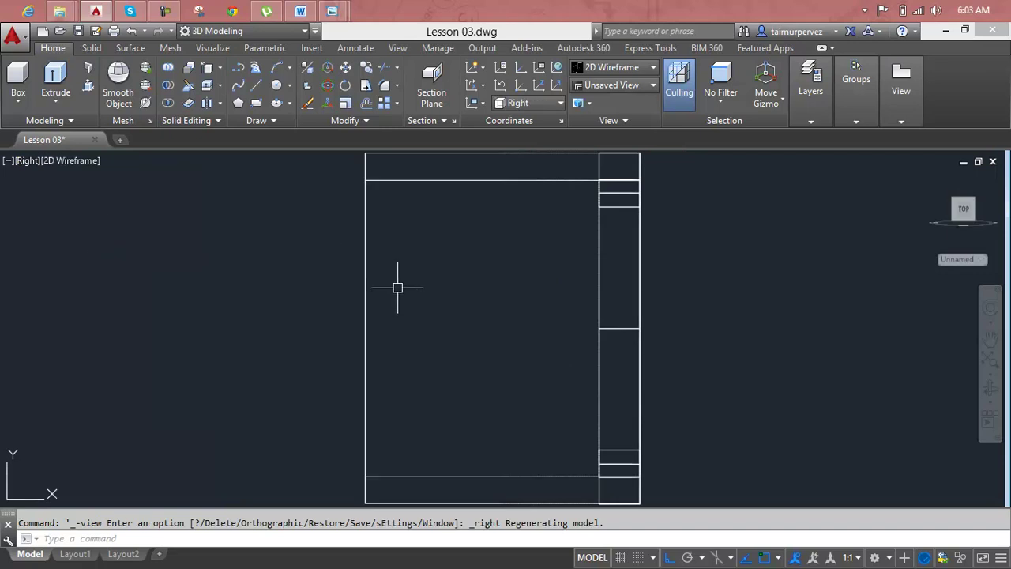
scroll(395, 284, down, 5)
key(Escape)
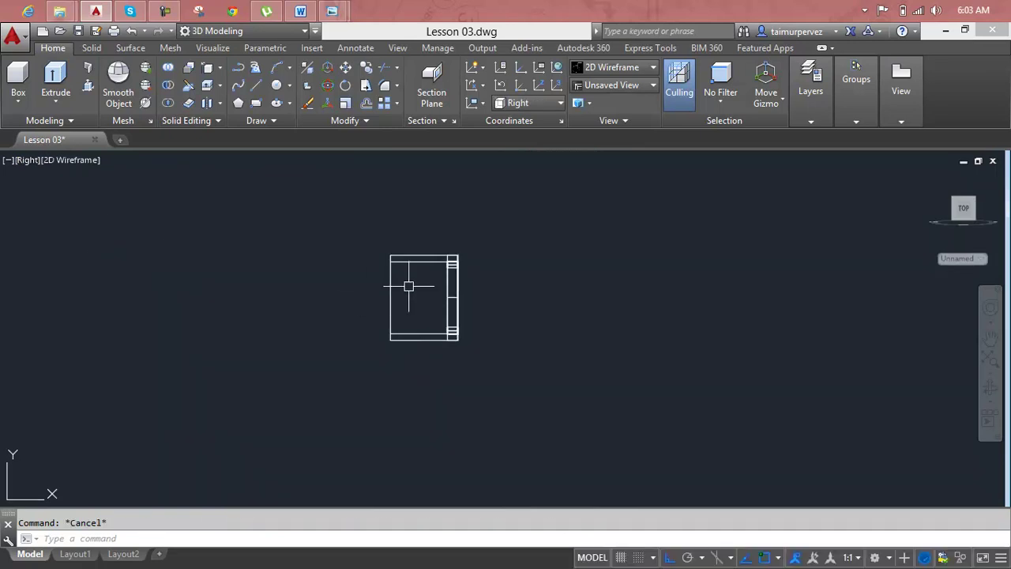
Switch to the Left preset view.
click(34, 160)
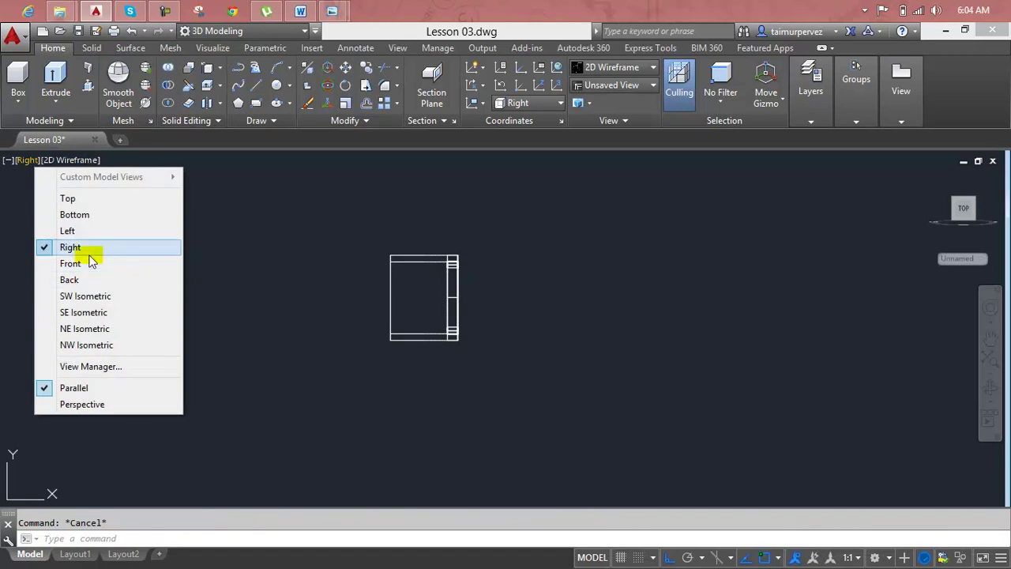
click(79, 231)
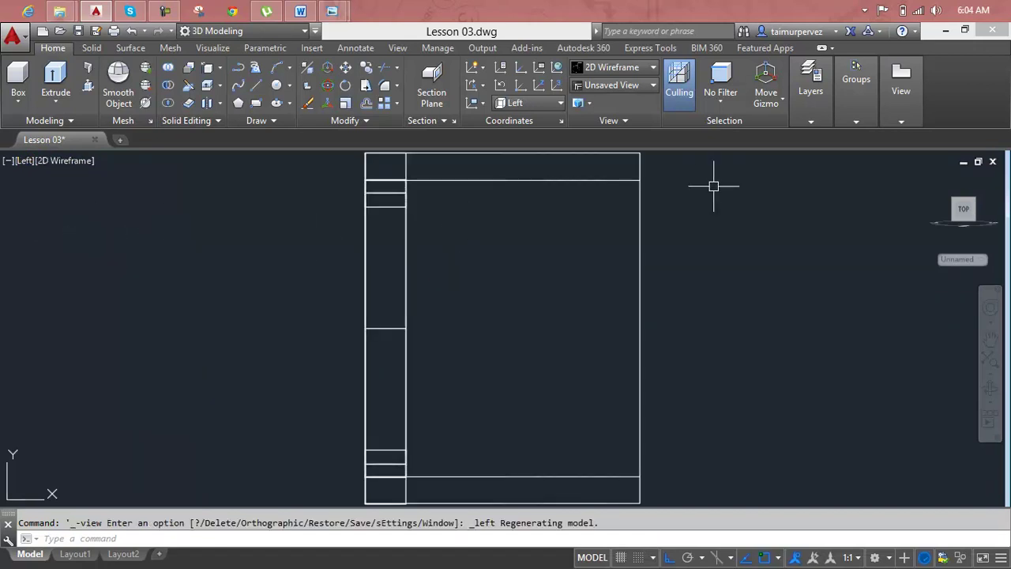
click(810, 83)
click(918, 314)
key(Escape)
Return to the isometric Home view, zoom in on the plate and select it.
click(932, 181)
middle_drag(459, 331, 553, 239)
scroll(553, 239, up, 2)
scroll(532, 255, up, 3)
click(426, 267)
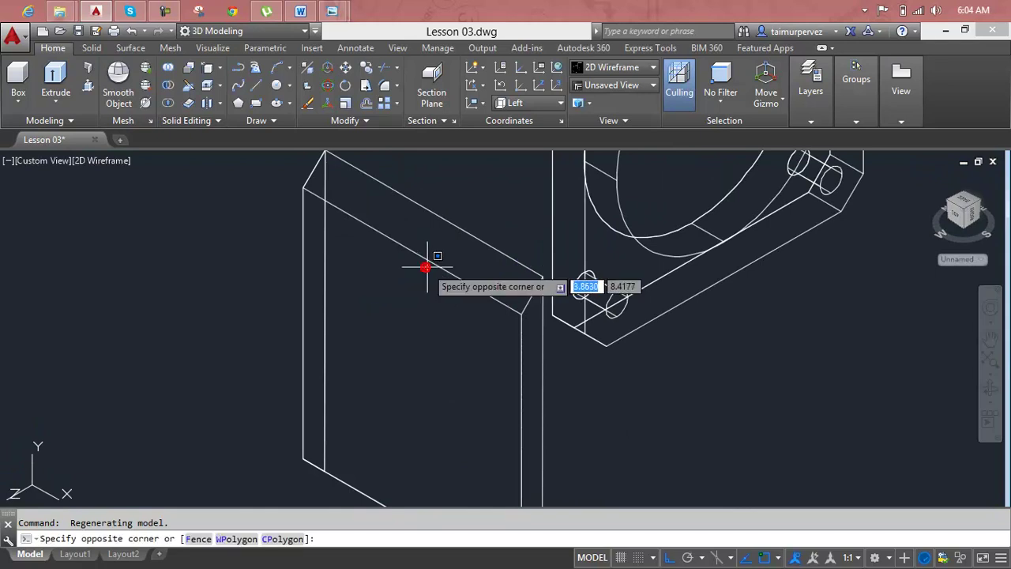
key(Escape)
click(437, 267)
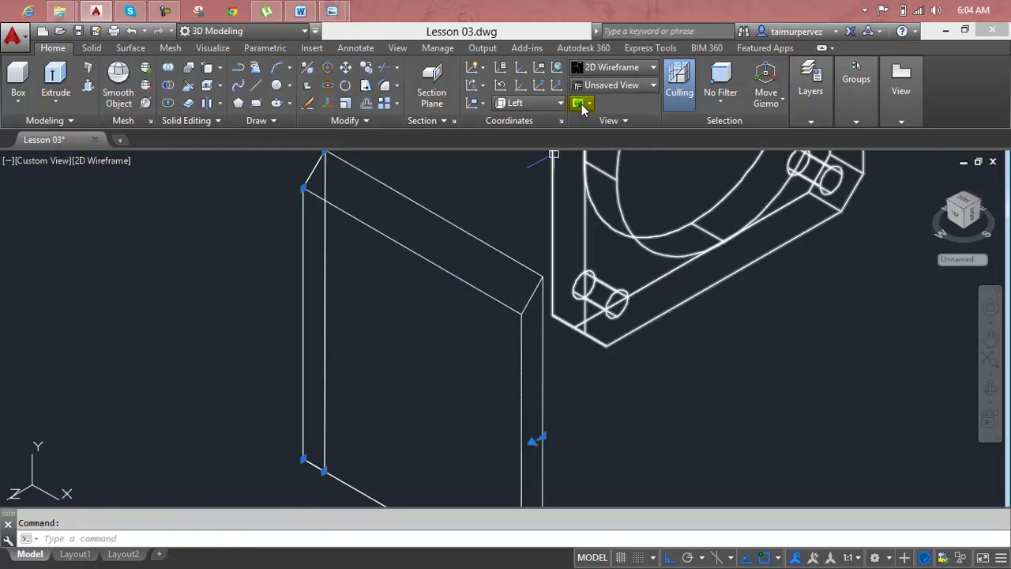
Leave the UCS orientation unchanged, deselect the side plate and pan it up.
click(550, 103)
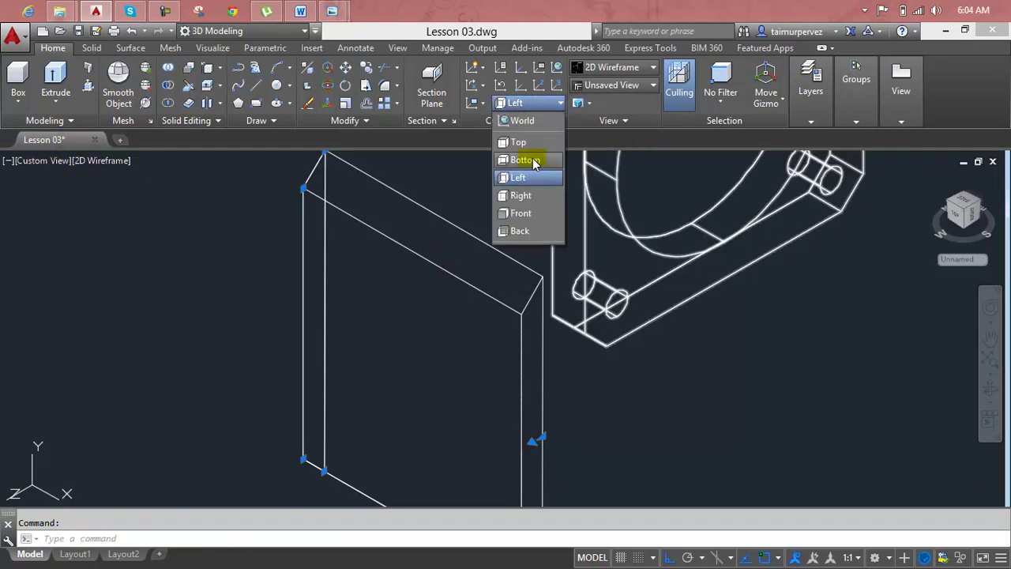
click(528, 177)
key(Escape)
middle_drag(452, 242, 463, 203)
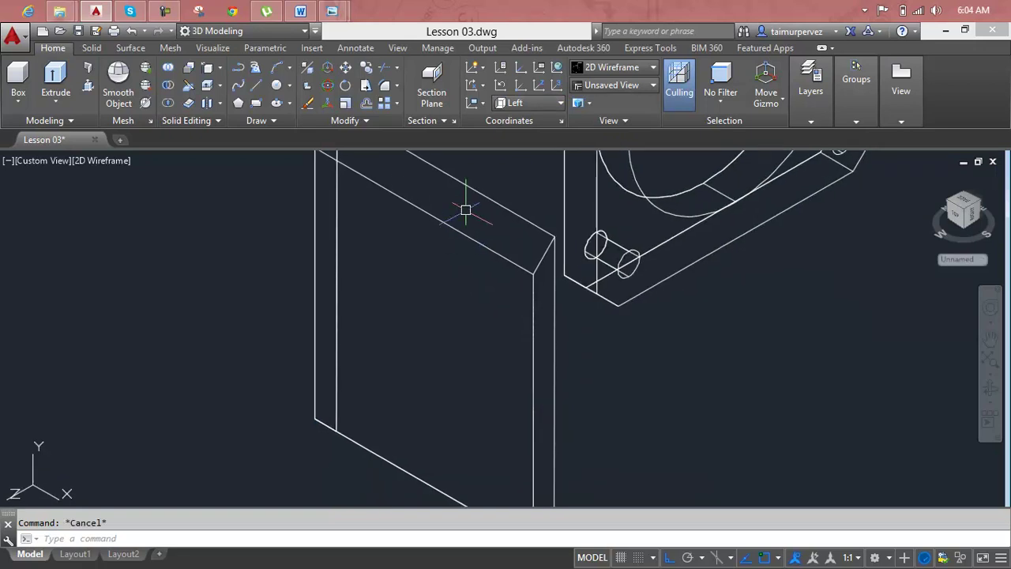
Draw a vertical line from the side plate's top edge to its bottom edge.
text(l)
key(Return)
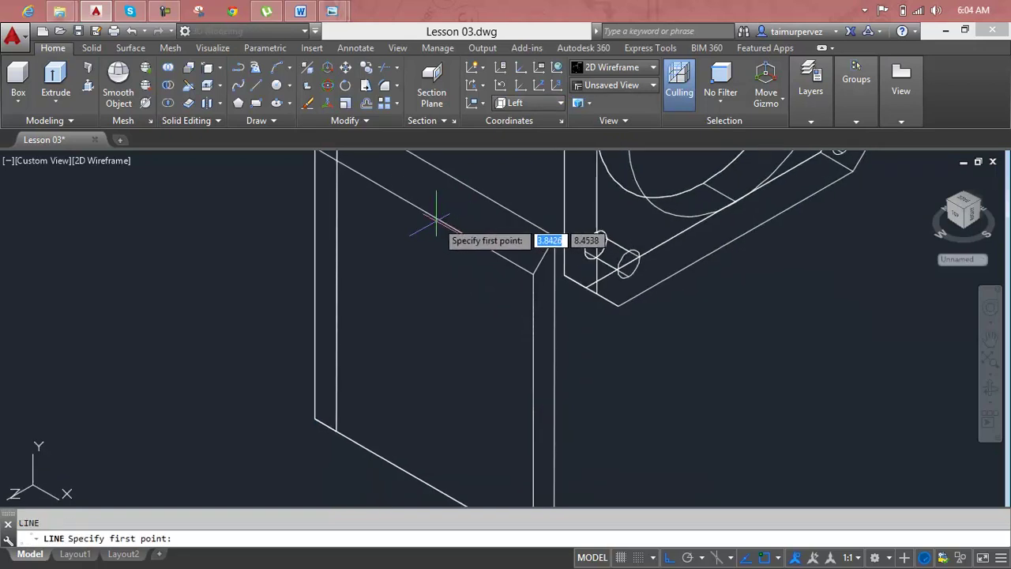
click(424, 212)
scroll(420, 284, down, 3)
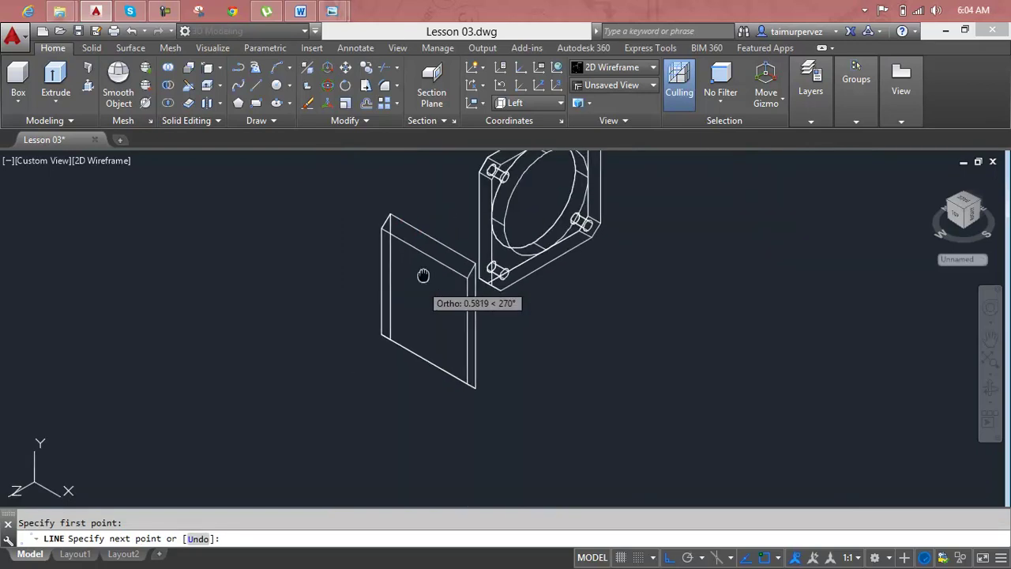
scroll(420, 292, down, 1)
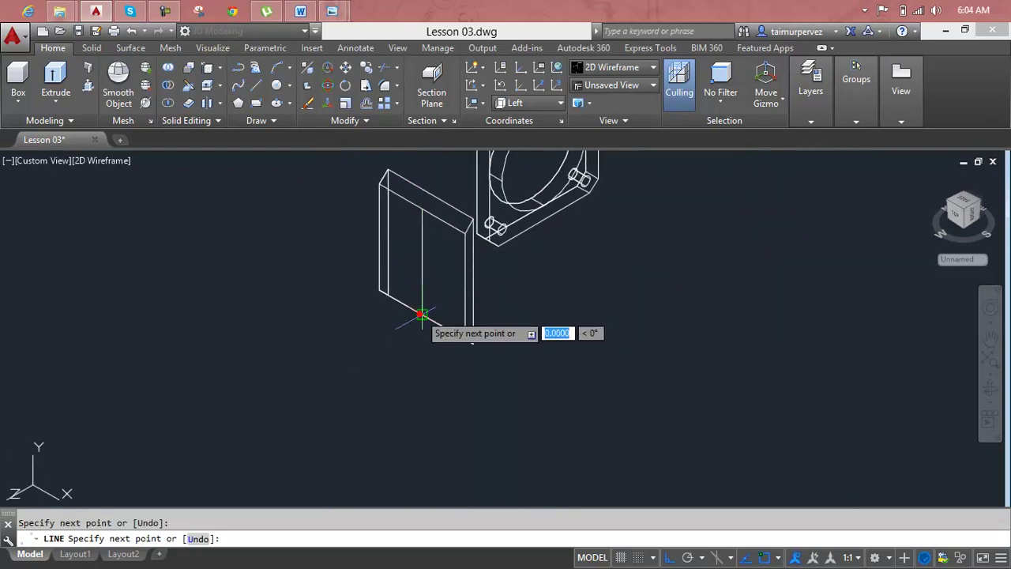
key(Escape)
scroll(419, 278, up, 1)
scroll(421, 276, up, 1)
scroll(420, 245, up, 1)
scroll(414, 218, up, 1)
scroll(403, 237, up, 1)
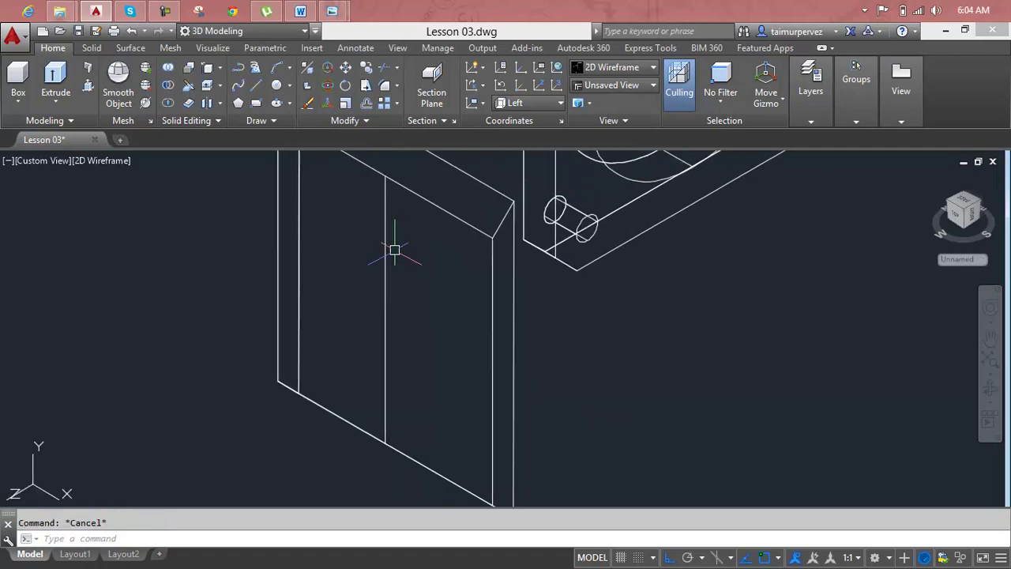
Offset the vertical line 0.3 to both sides using O.
text(o)
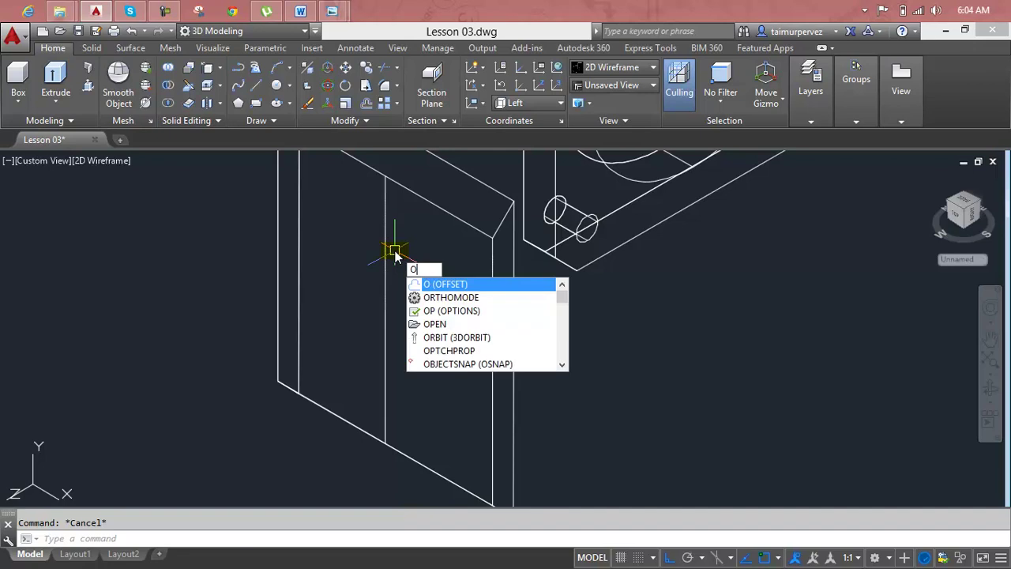
key(Return)
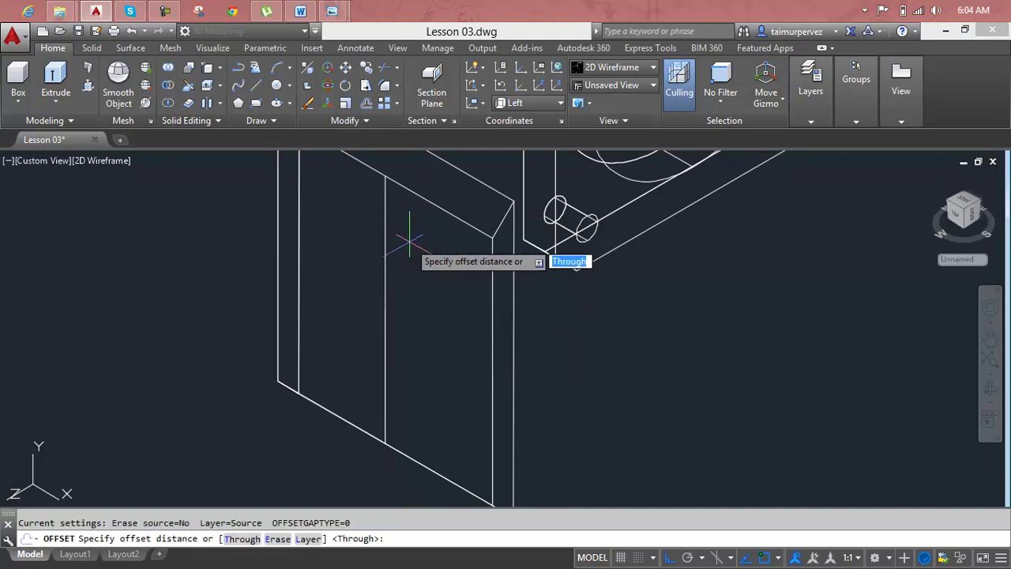
text(0.3)
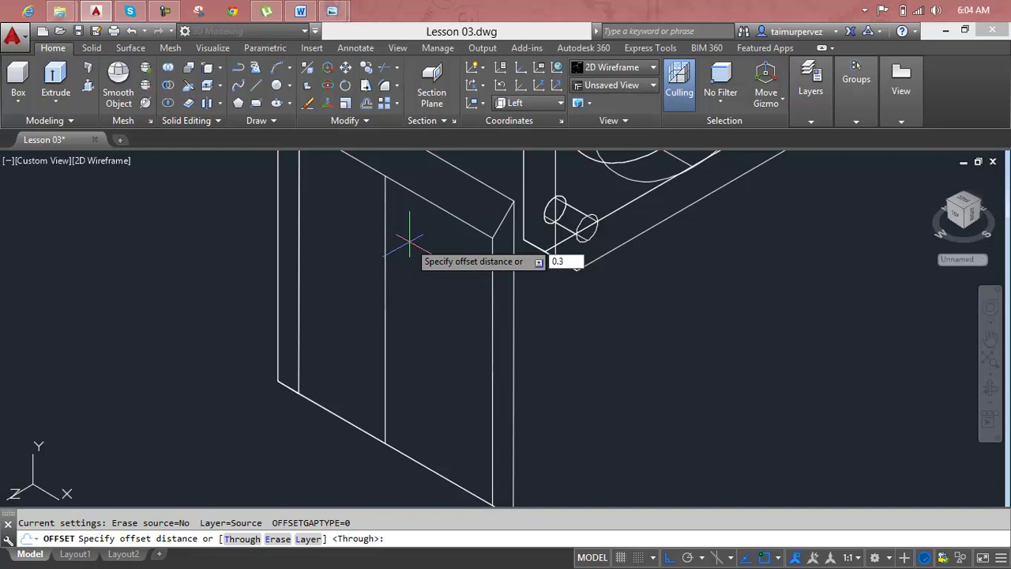
key(Return)
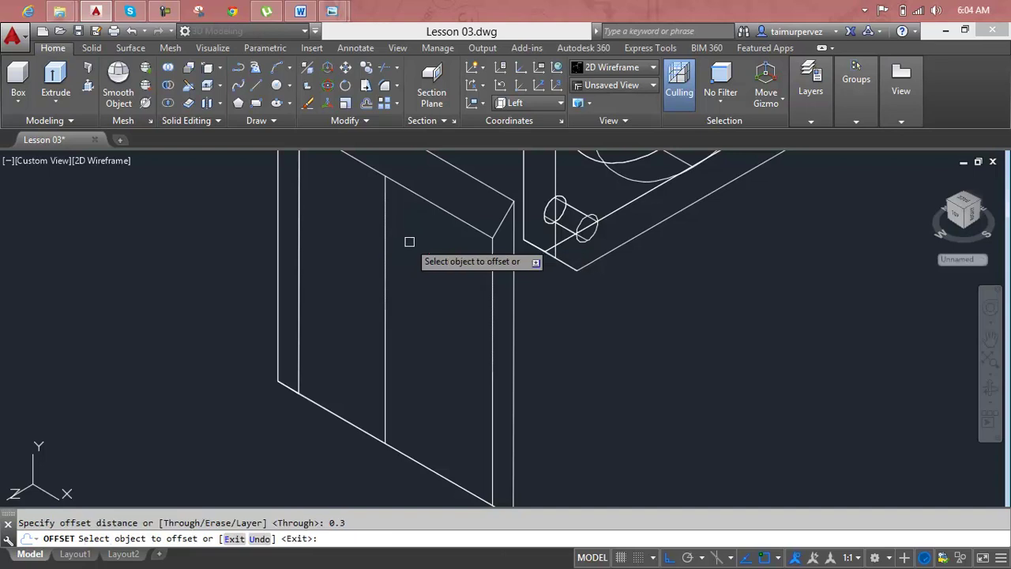
click(385, 250)
click(399, 254)
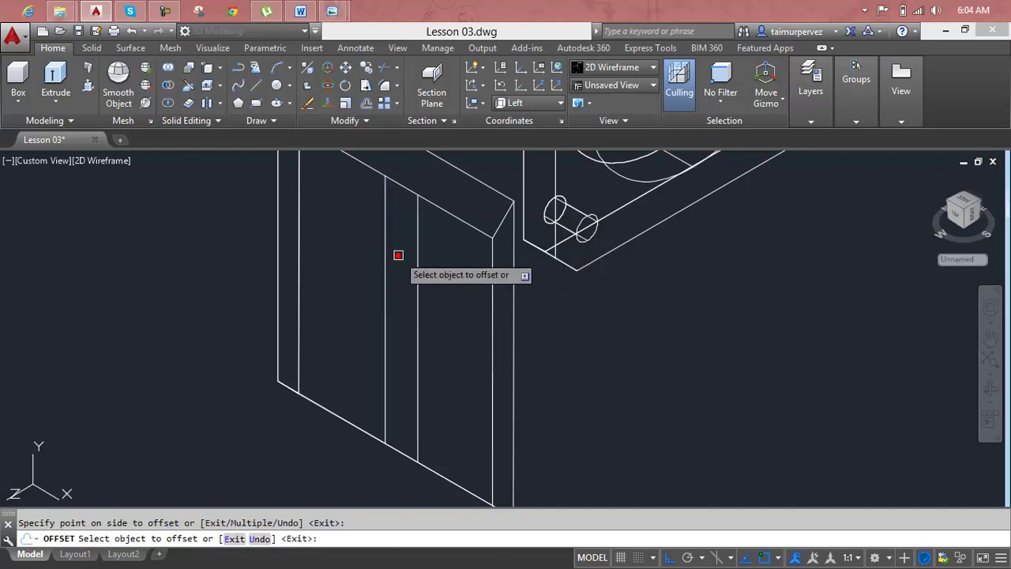
click(385, 250)
click(357, 244)
key(Escape)
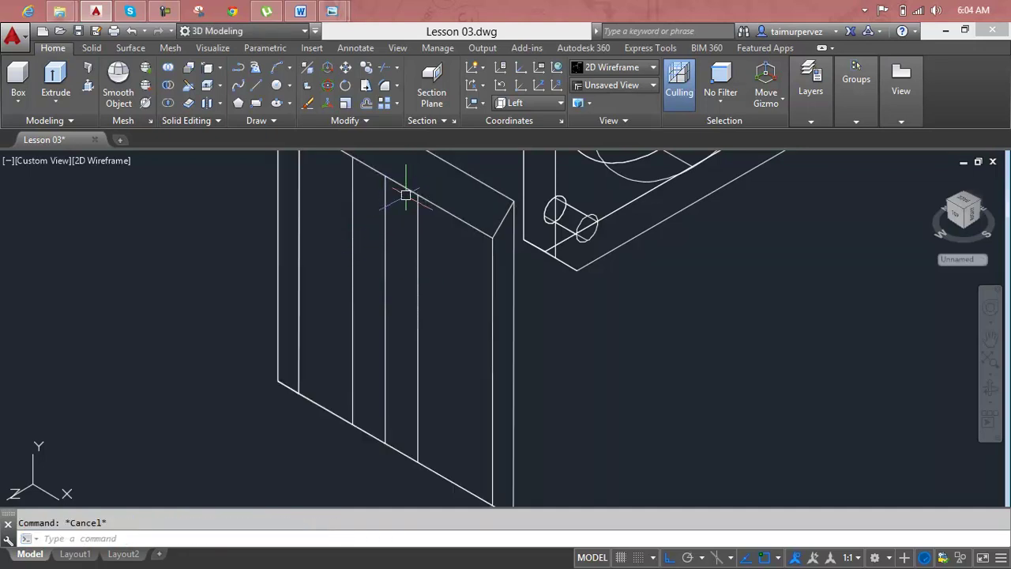
Draw a short line starting at the plate's top edge.
text(l)
key(Return)
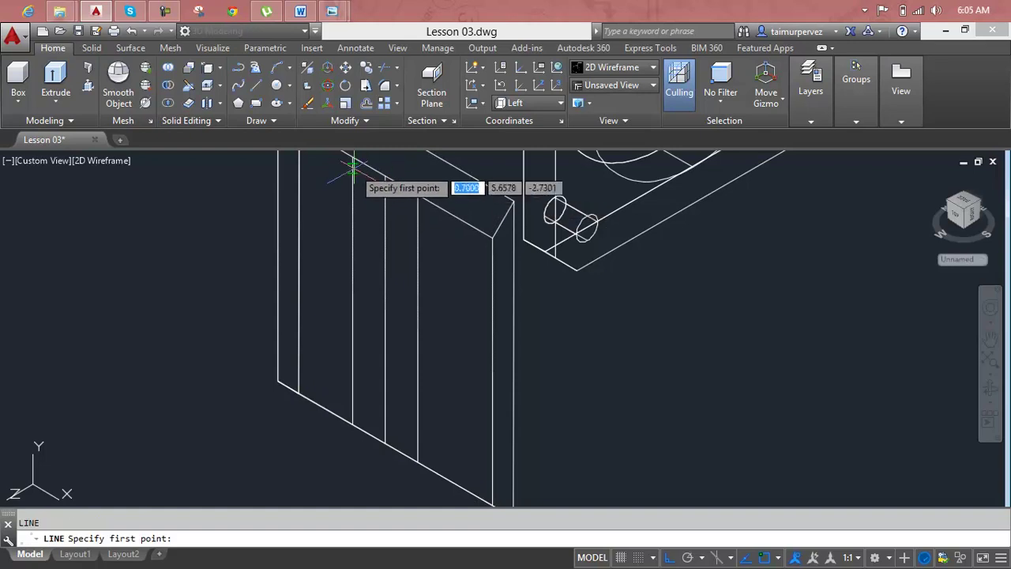
click(352, 158)
click(416, 192)
key(Return)
key(Escape)
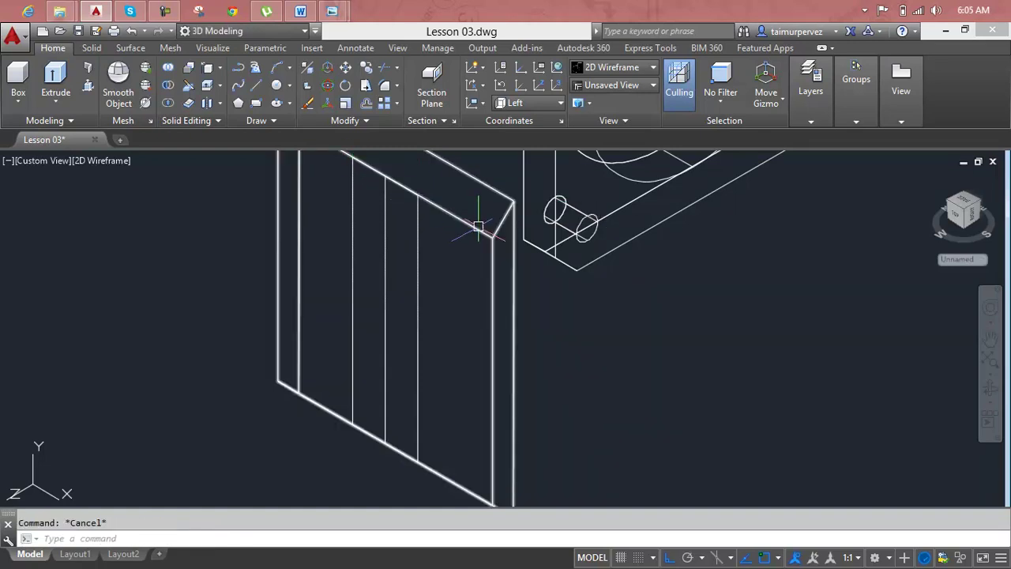
Attempt an offset and a line from the bottom edge, cancelling both.
text(O3)
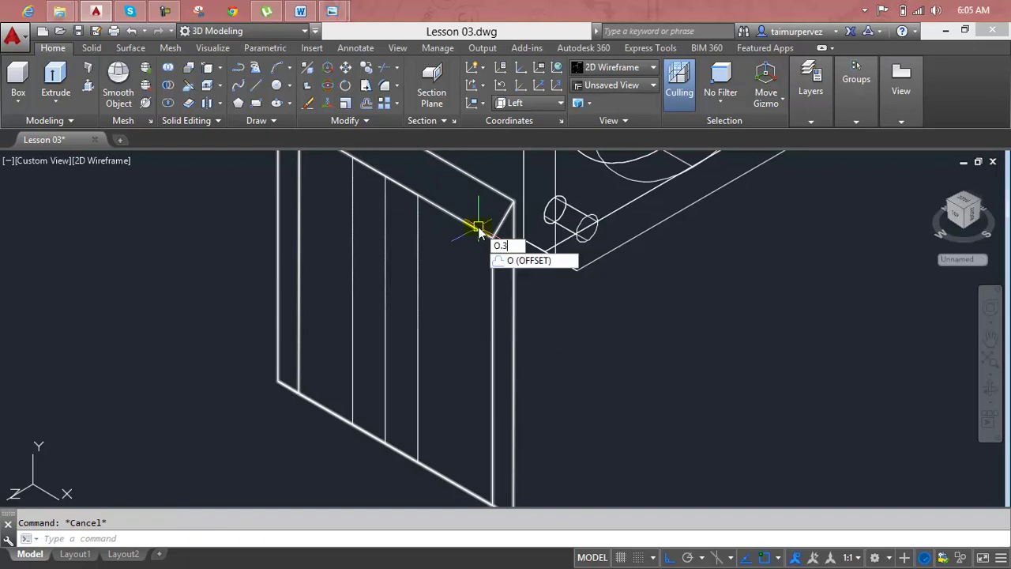
key(Return)
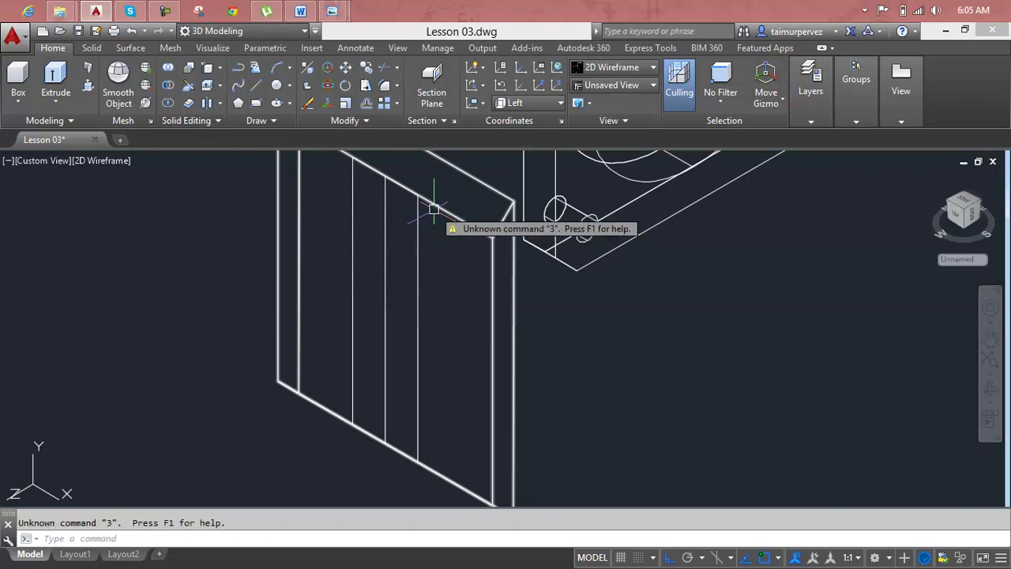
key(Escape)
middle_drag(446, 245, 454, 205)
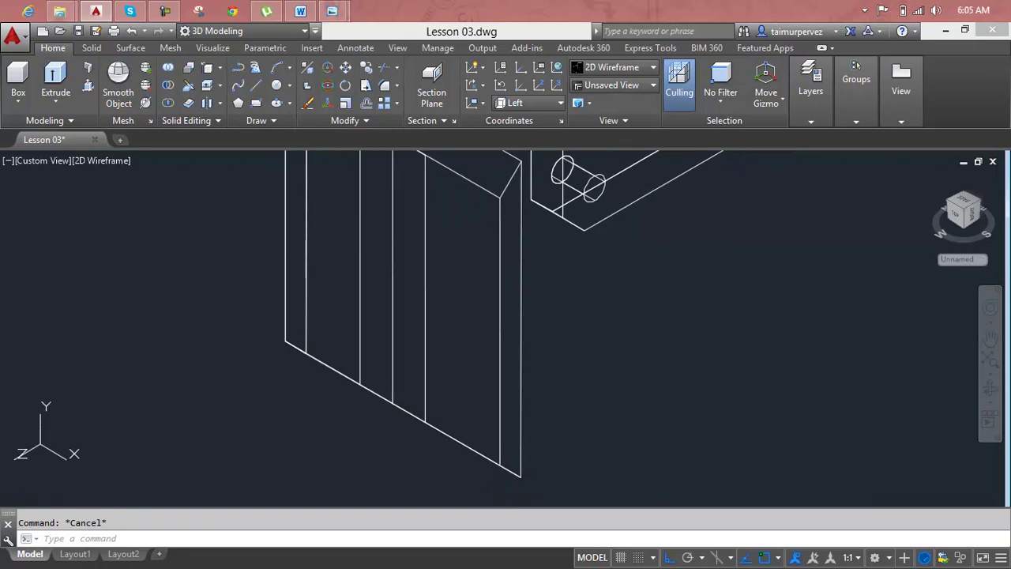
text(l)
key(Return)
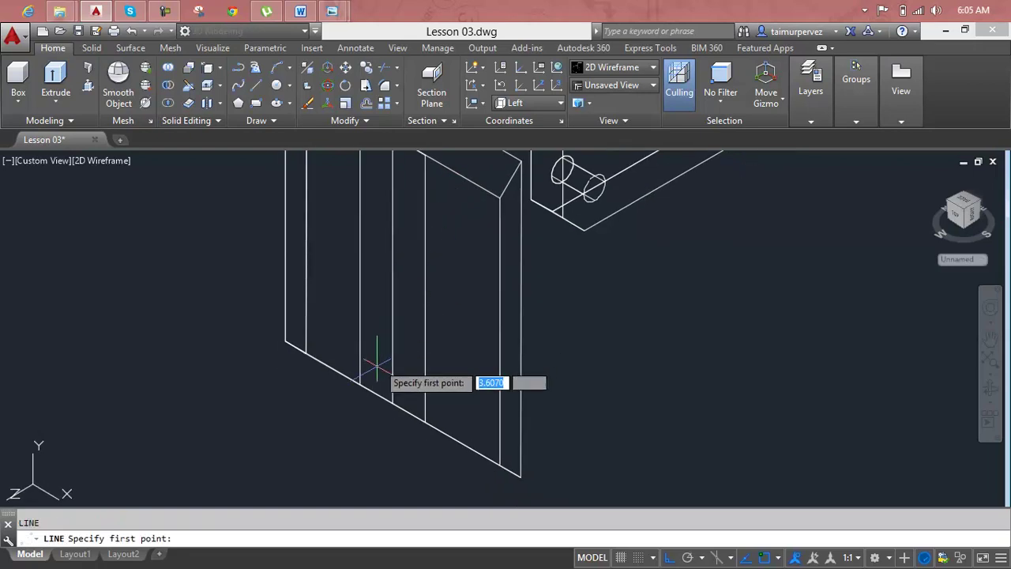
click(359, 383)
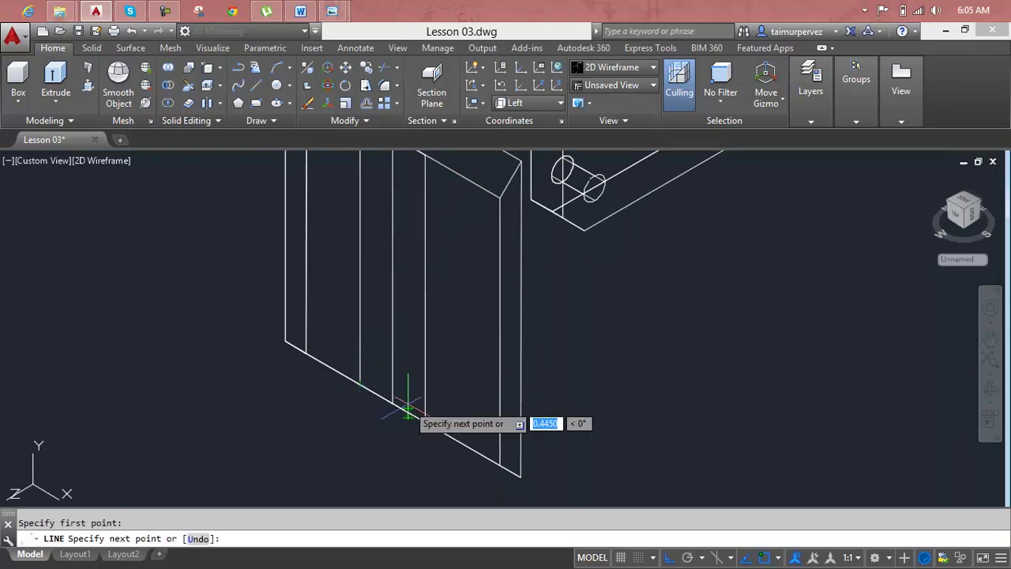
key(Escape)
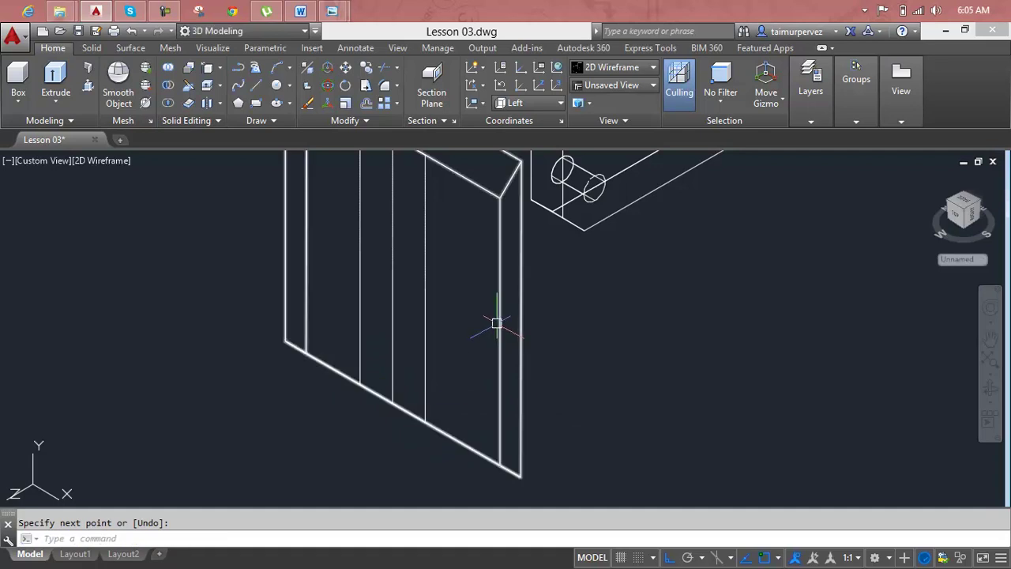
text(o)
Offset the plate's bottom edge, a vertical line and the top edge 0.4 inward.
key(Return)
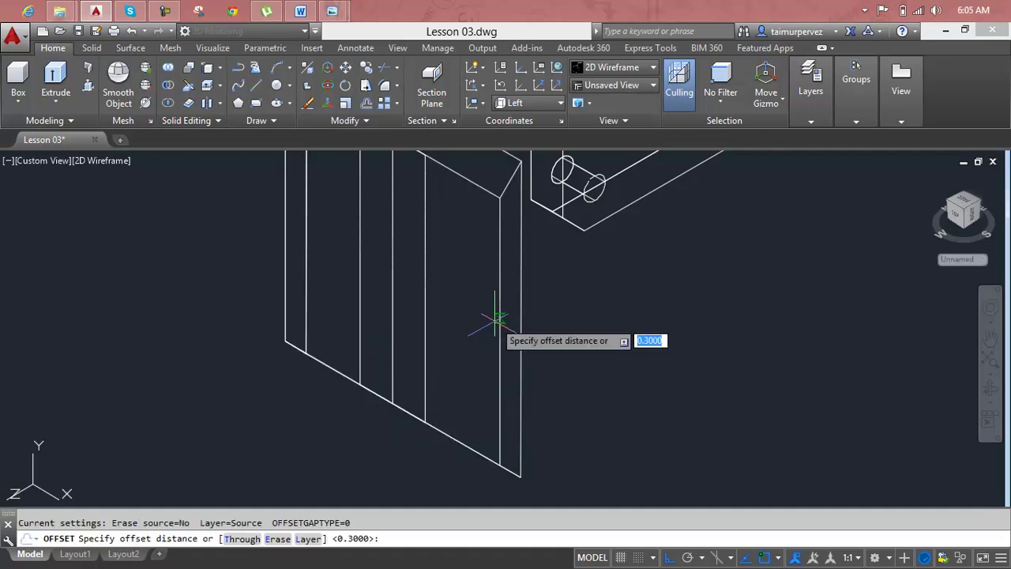
text(0.4)
key(Return)
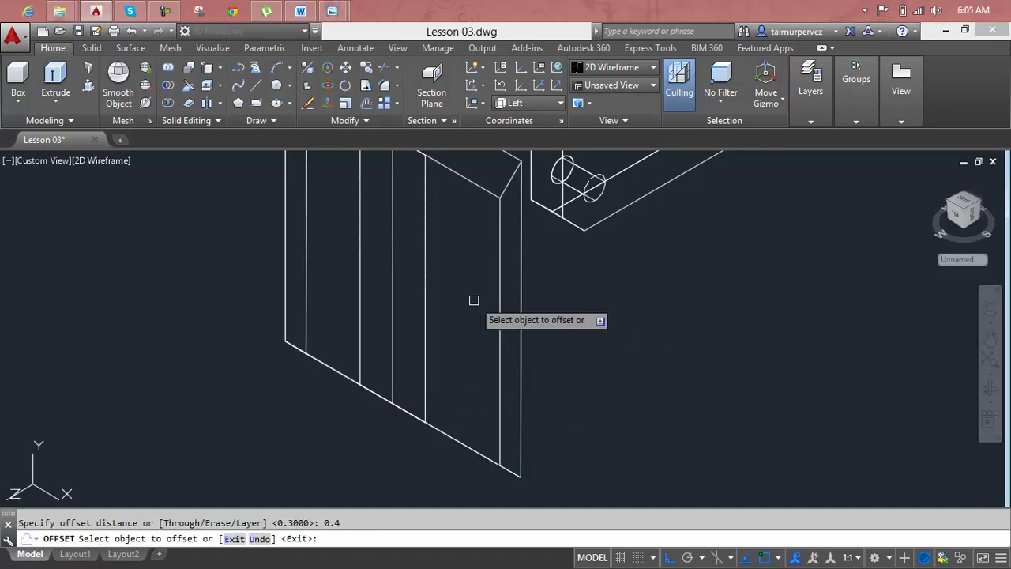
click(392, 404)
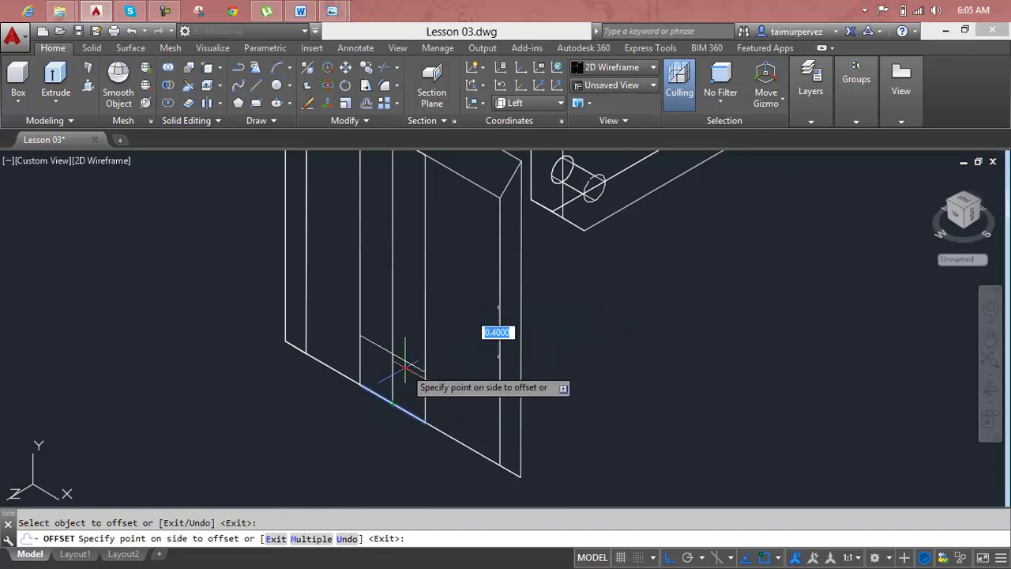
click(400, 365)
scroll(399, 355, down, 3)
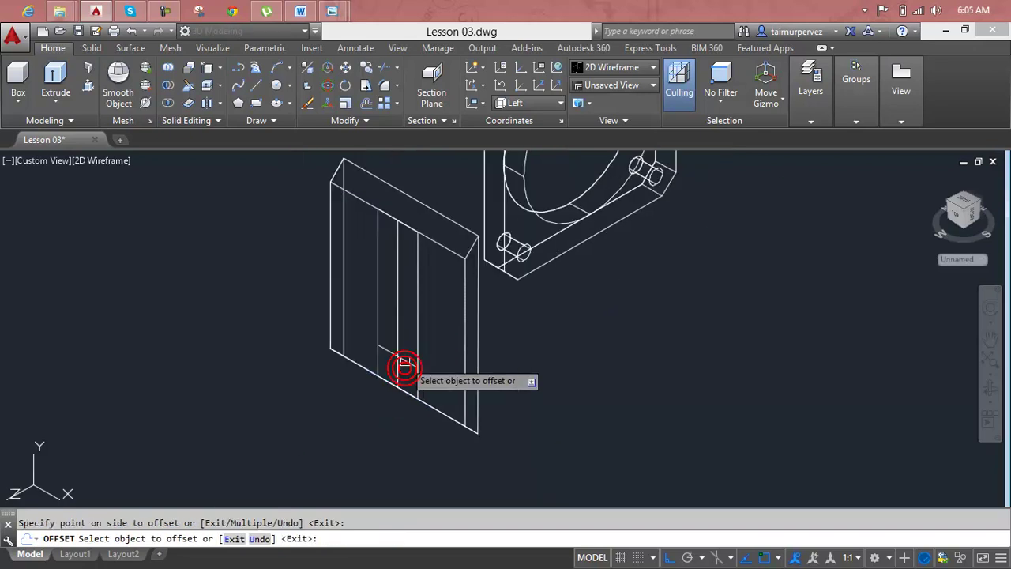
click(400, 275)
click(400, 274)
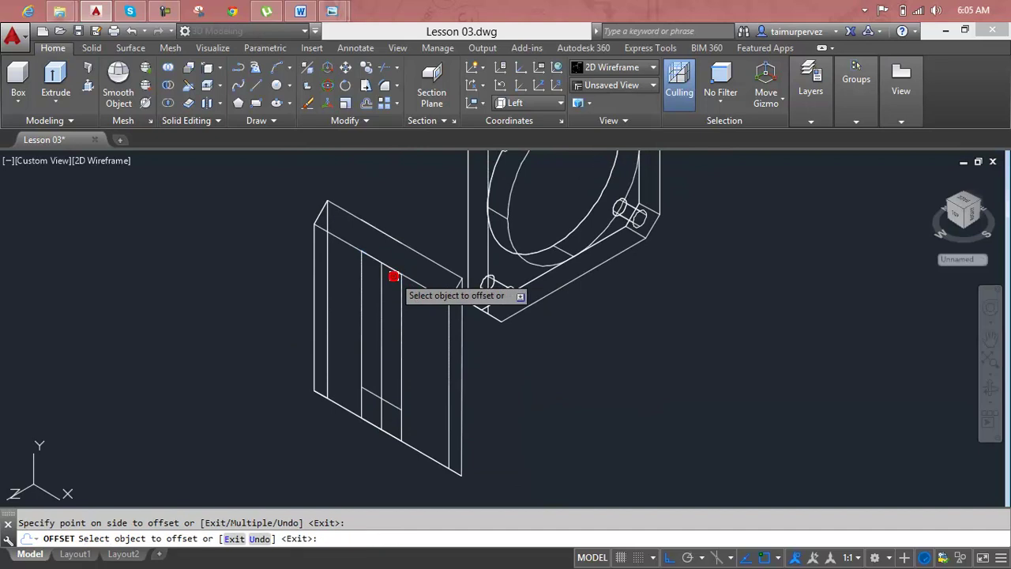
click(387, 269)
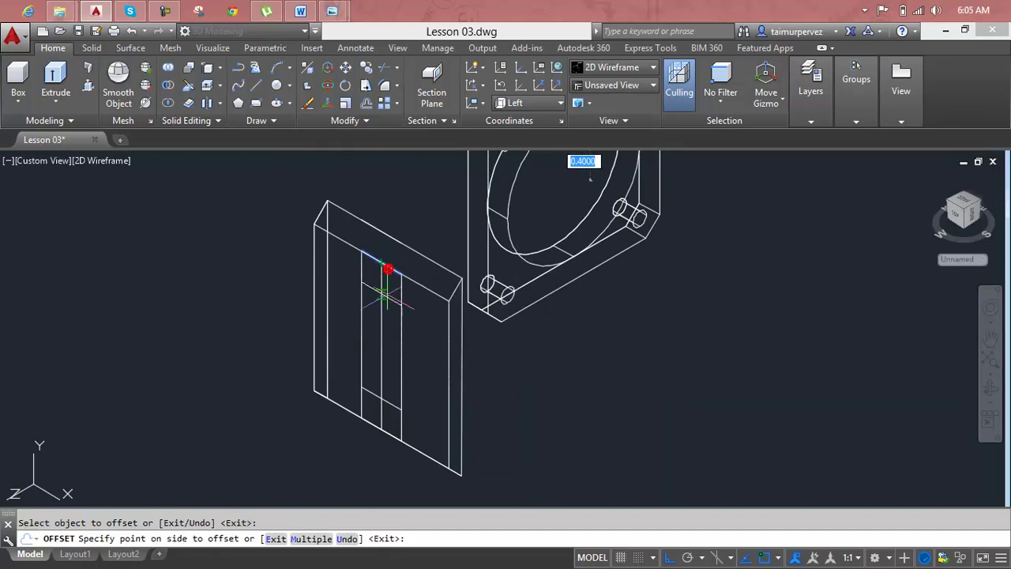
click(386, 291)
key(Escape)
Delete the unwanted vertical line on the plate face.
click(390, 236)
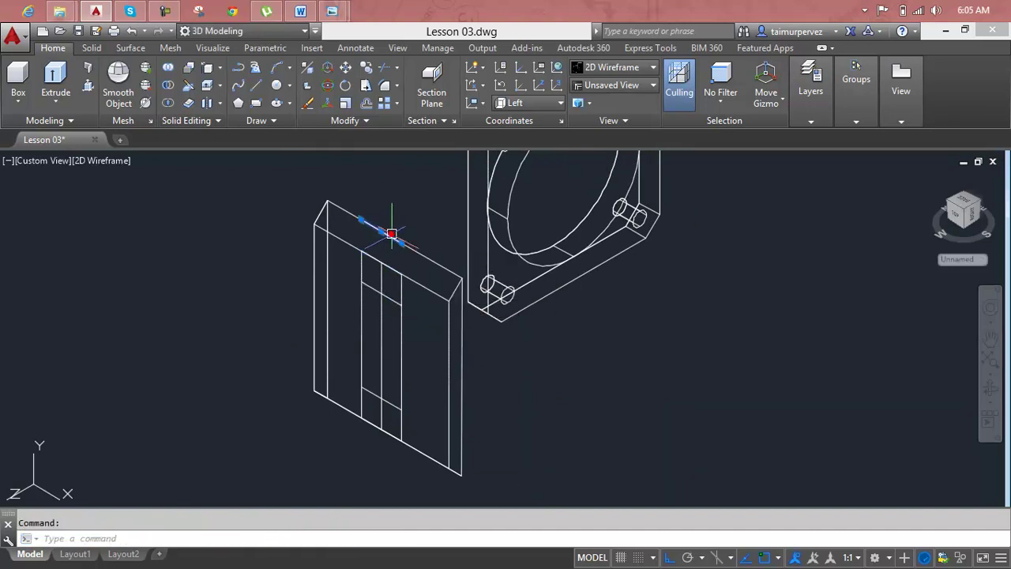
scroll(384, 273, up, 3)
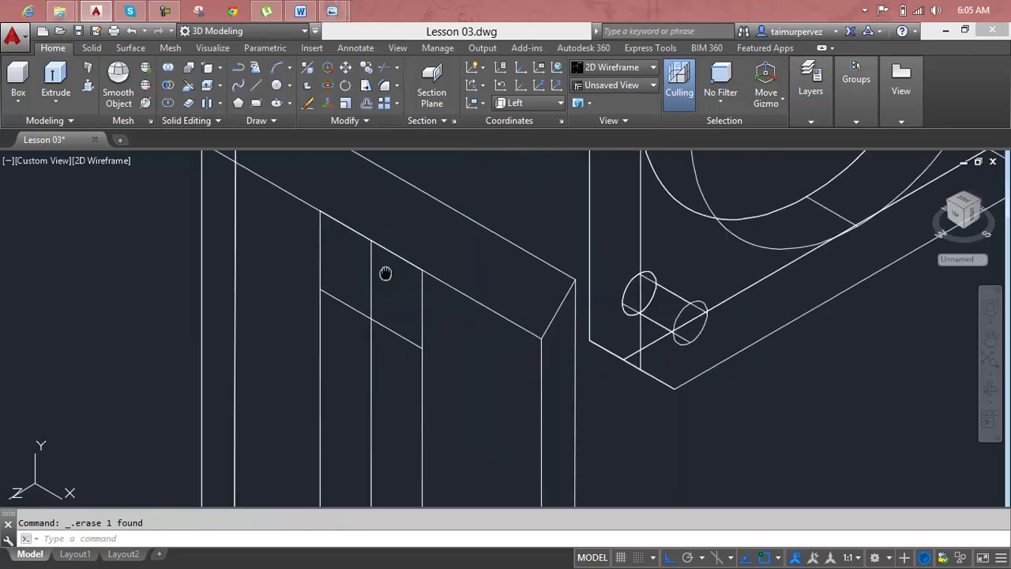
scroll(384, 275, up, 3)
key(Escape)
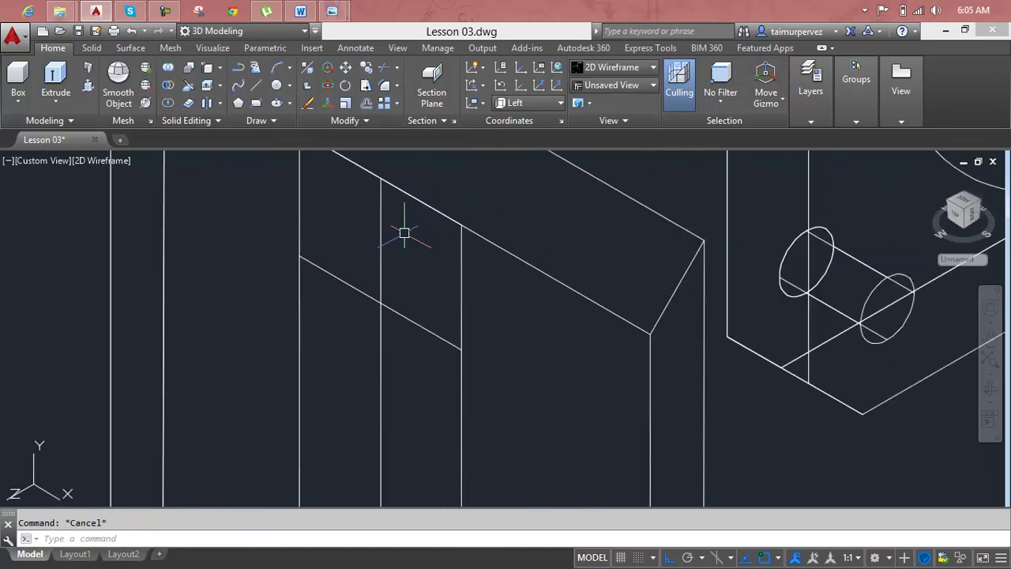
click(384, 232)
key(Delete)
scroll(383, 232, down, 4)
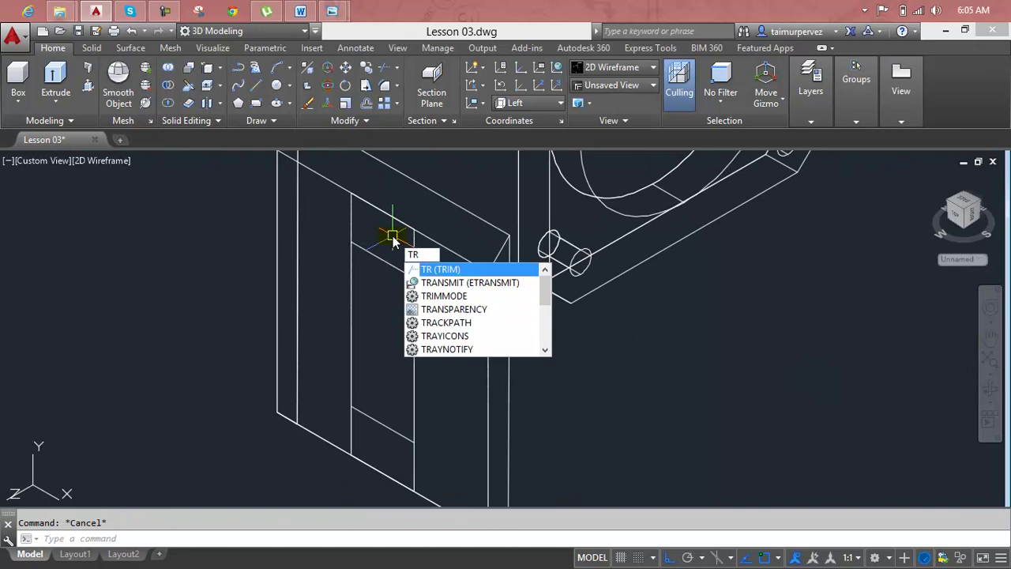
Trim the overshooting slot guide line ends at the top and bottom with crossing windows.
key(Return)
key(Return)
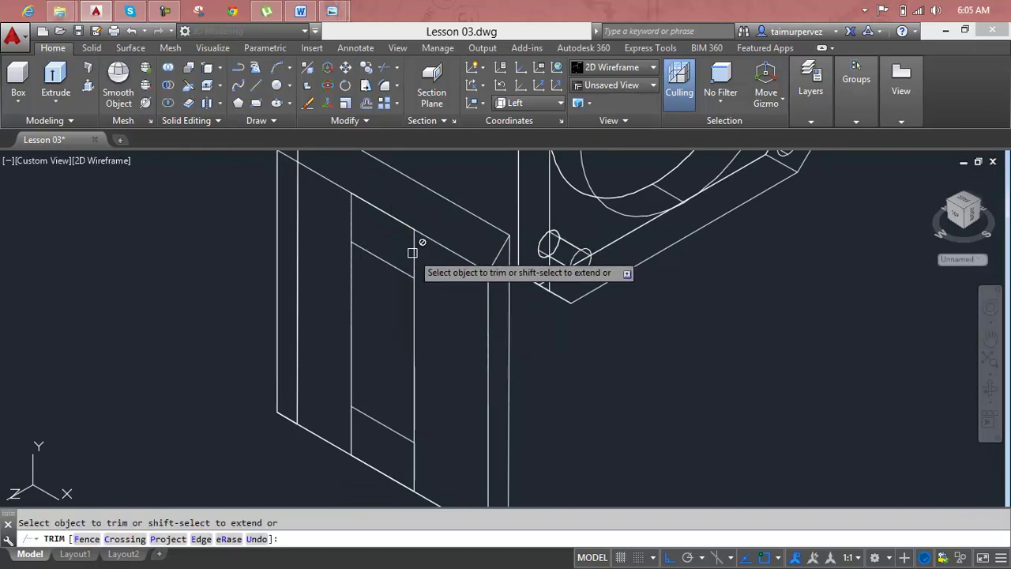
scroll(412, 252, down, 3)
middle_drag(412, 253, 455, 250)
scroll(455, 250, up, 3)
scroll(455, 251, up, 2)
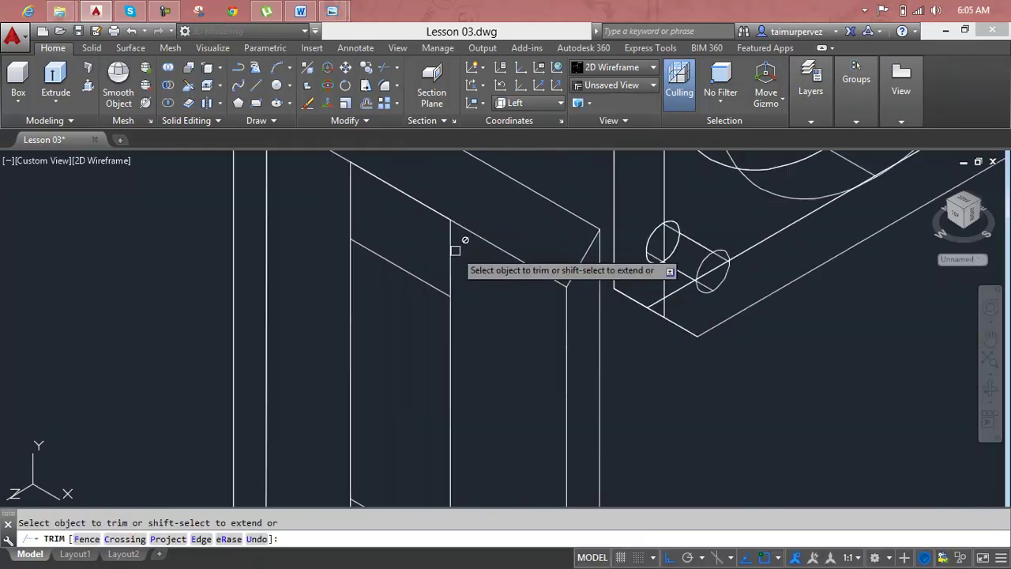
click(478, 294)
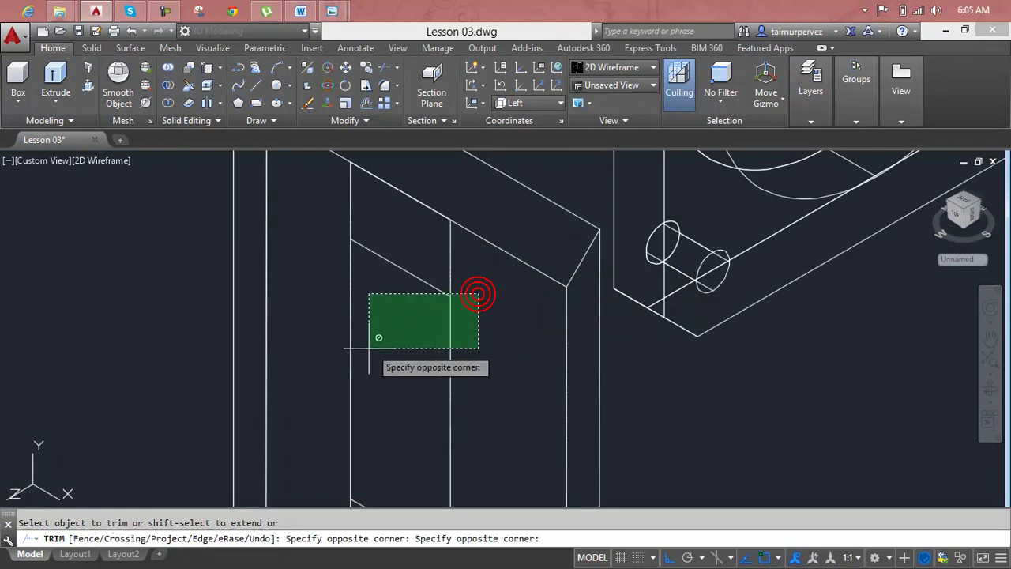
click(332, 363)
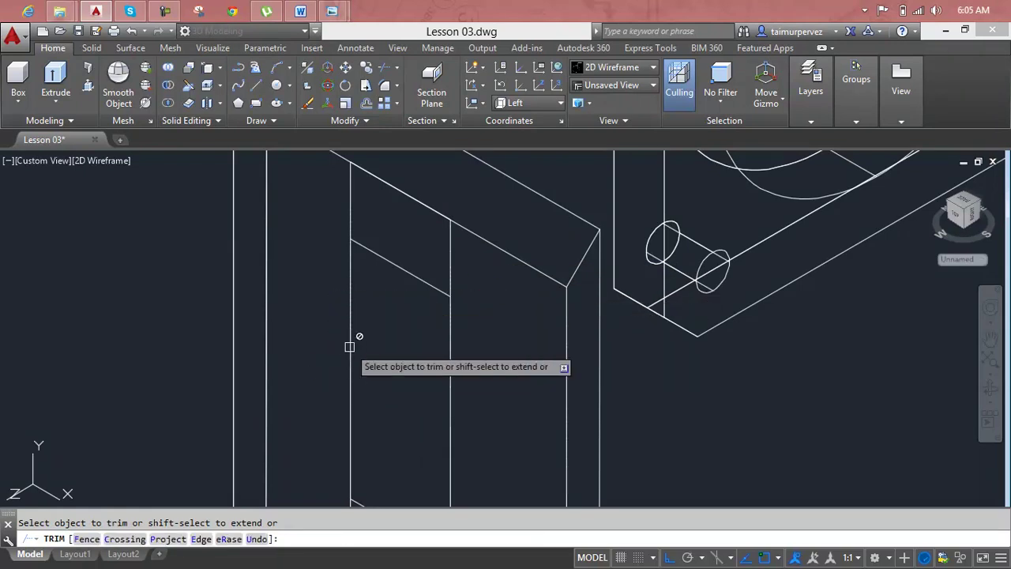
scroll(349, 347, down, 2)
click(433, 292)
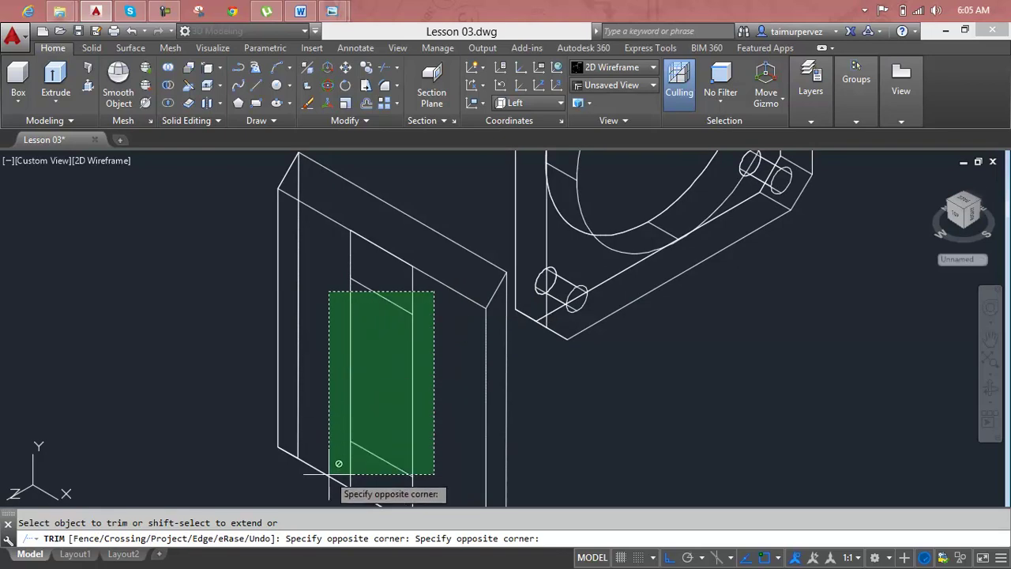
click(349, 453)
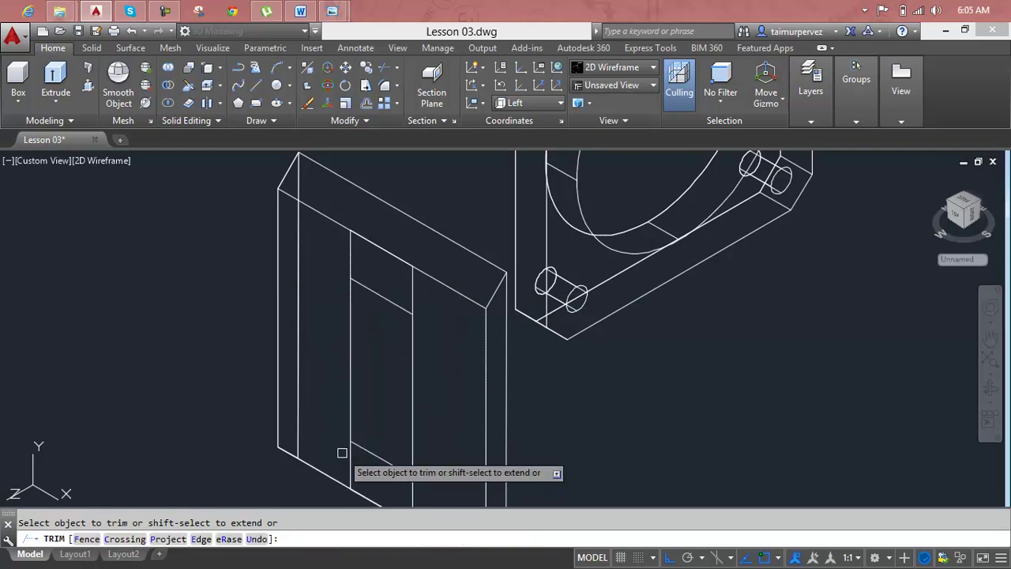
key(Escape)
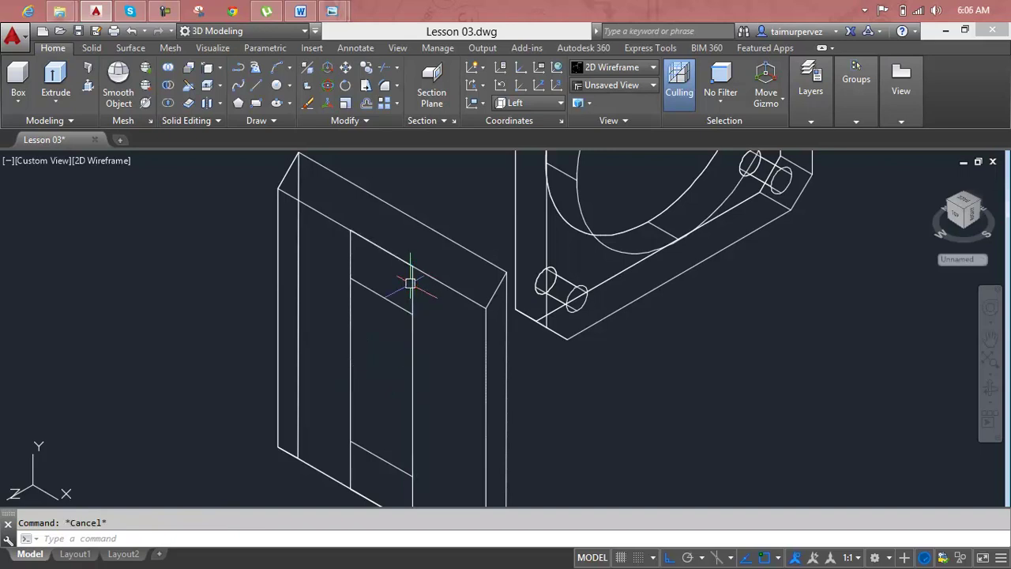
Delete a vertical edge of the slot layout, then undo to restore it.
click(410, 283)
key(Delete)
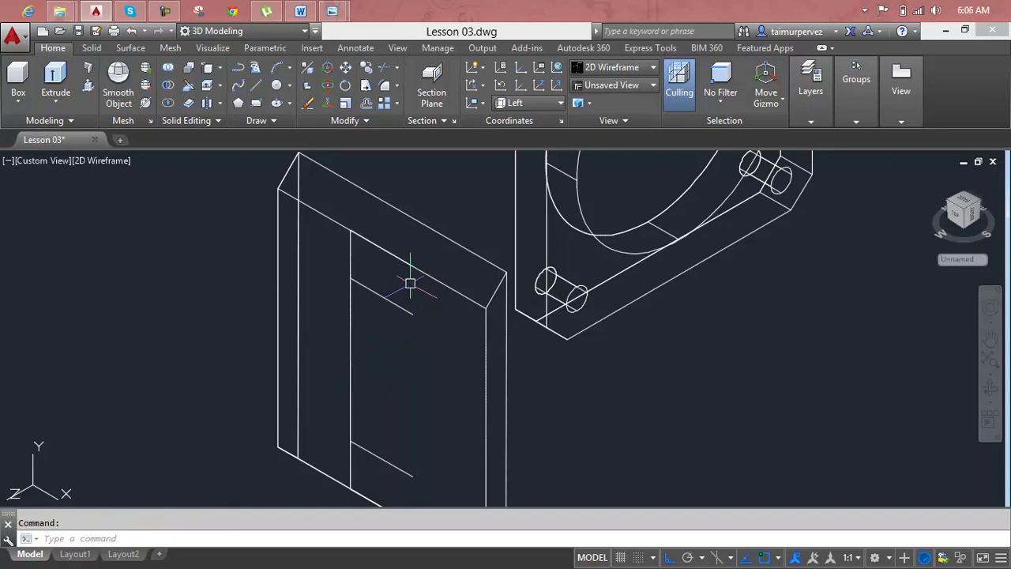
key(ctrl+z)
key(Escape)
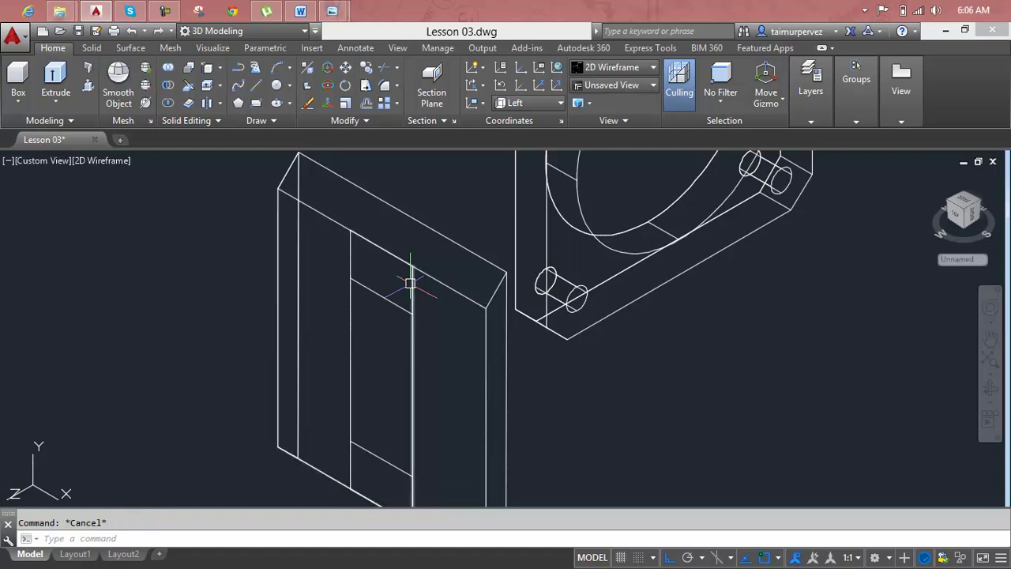
Trim more overshooting line ends with TR, using every line as a cutting edge.
text(tr)
key(Return)
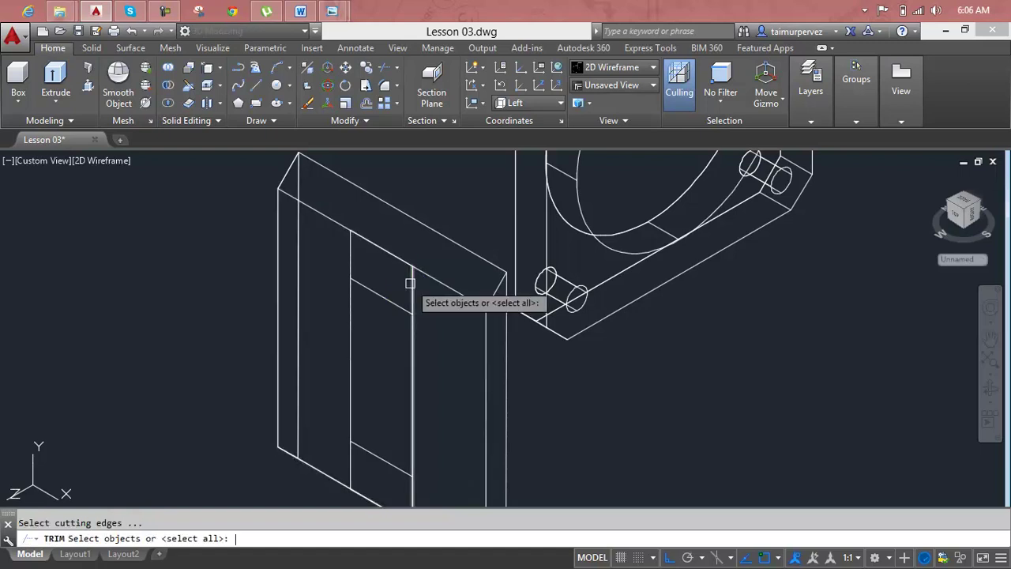
key(Return)
click(424, 298)
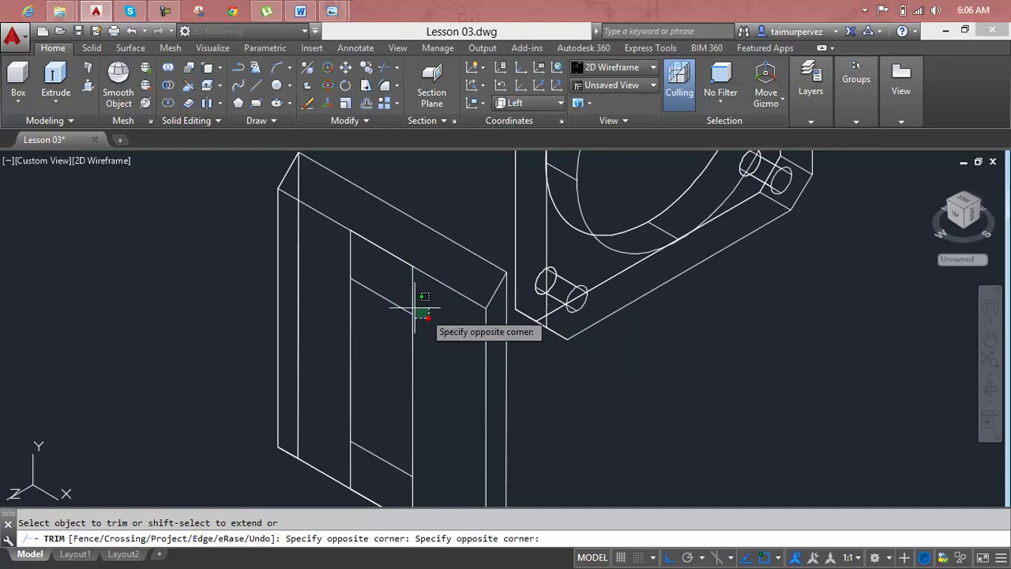
click(347, 275)
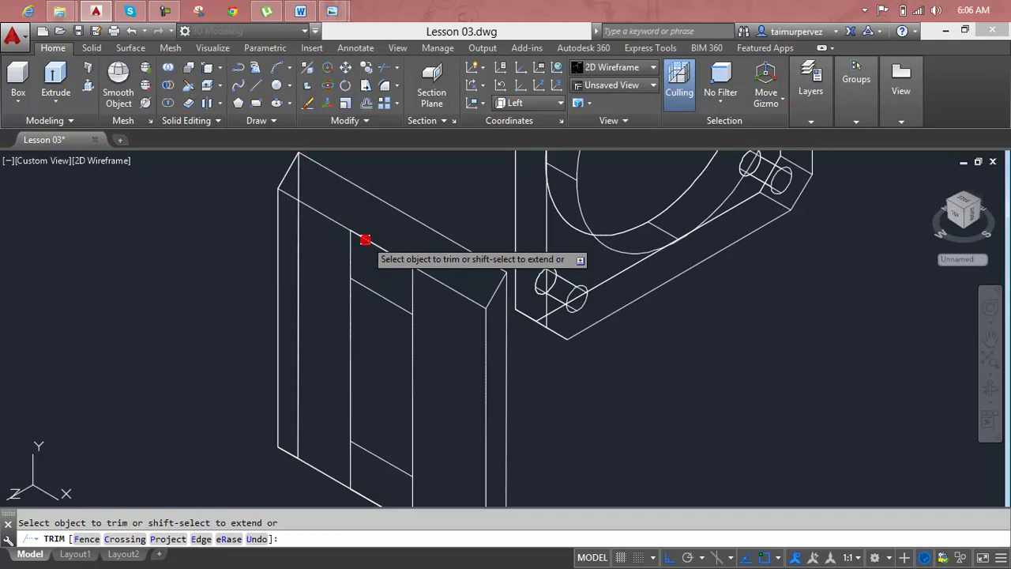
key(Escape)
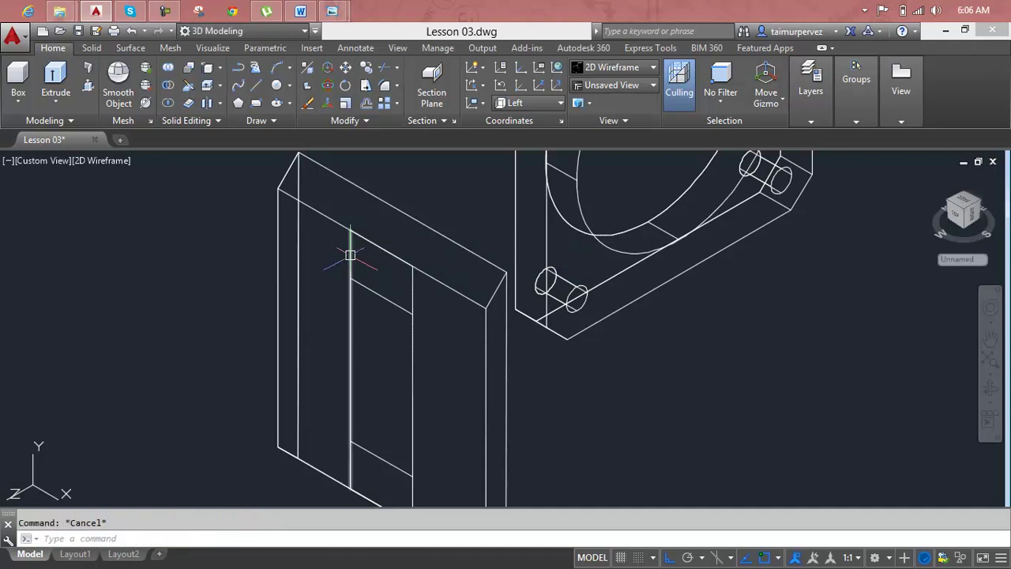
scroll(350, 256, up, 4)
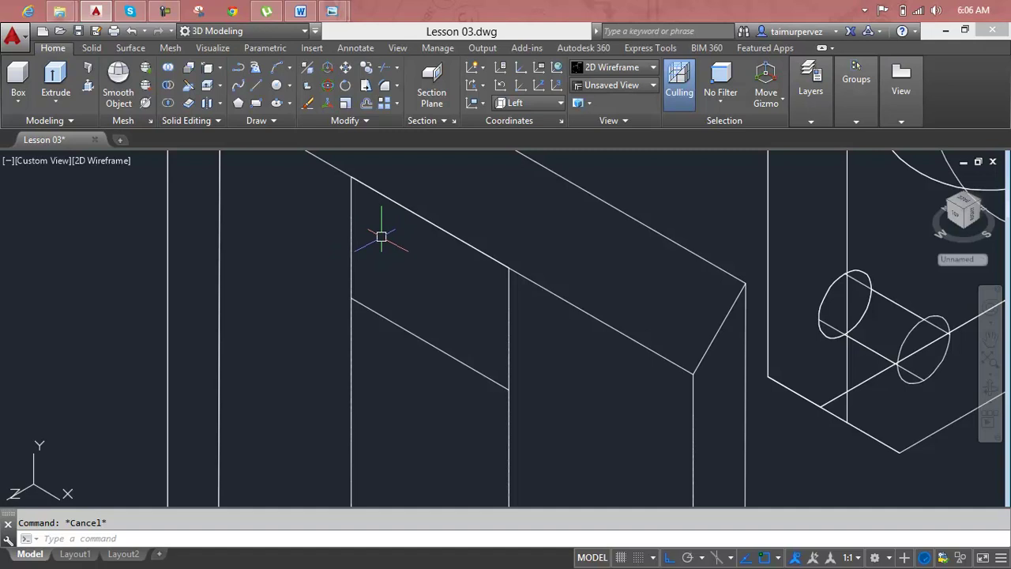
text(tr)
key(Return)
scroll(356, 274, down, 2)
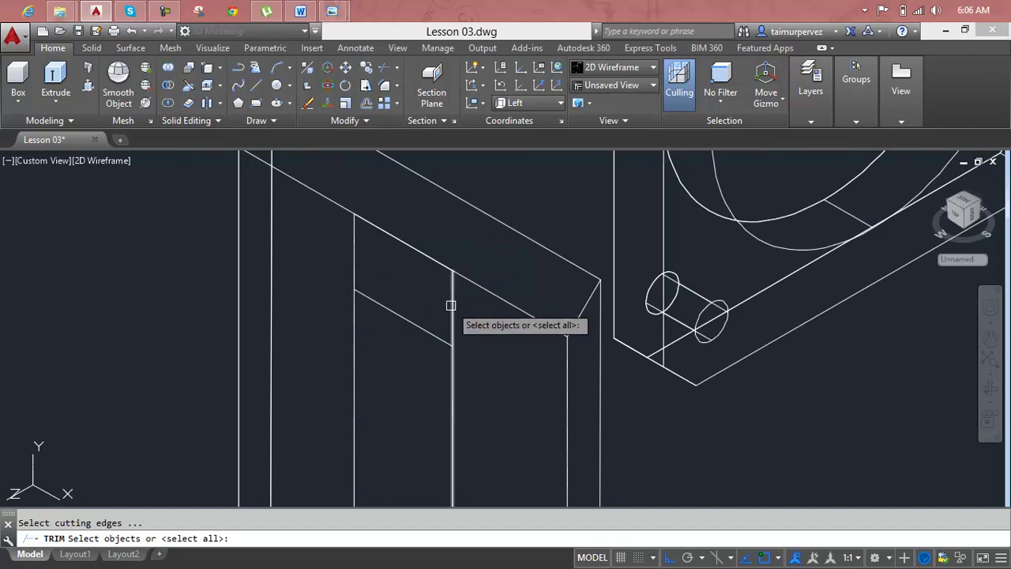
Trim the left line above and below the slot and the right line below it, using the slot lines as cutters.
scroll(454, 316, down, 2)
click(474, 353)
click(365, 319)
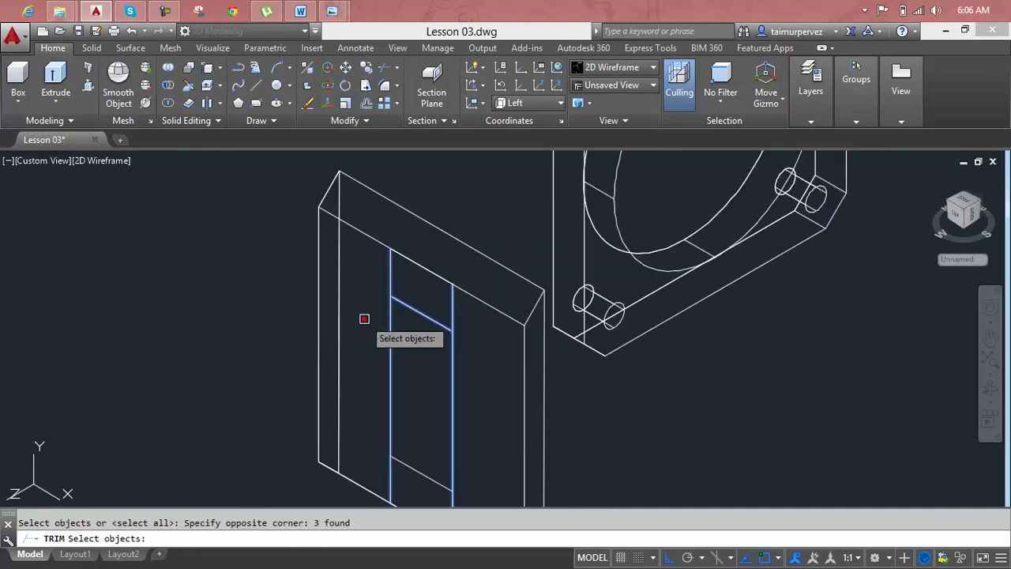
scroll(364, 316, down, 2)
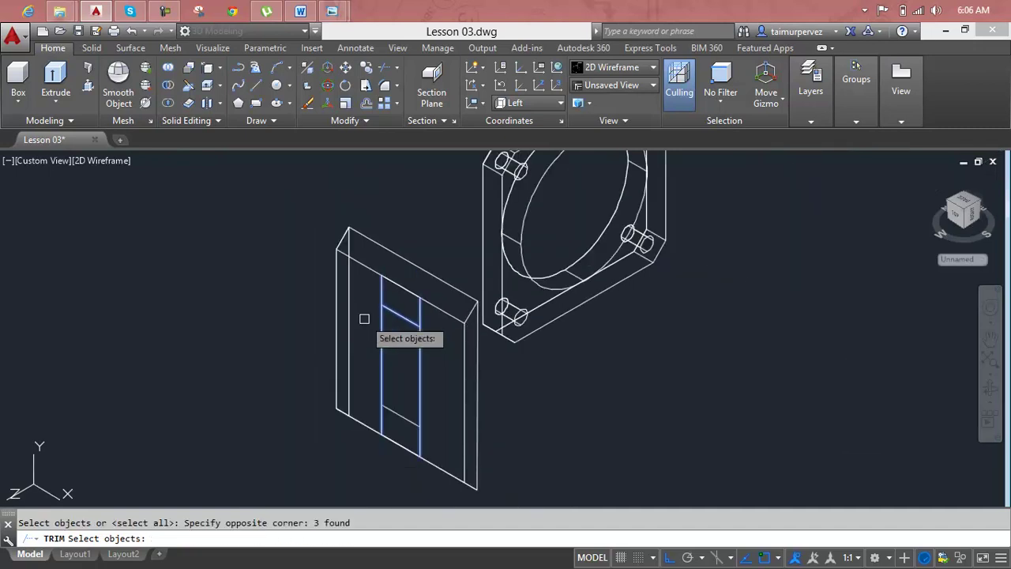
click(445, 409)
click(403, 391)
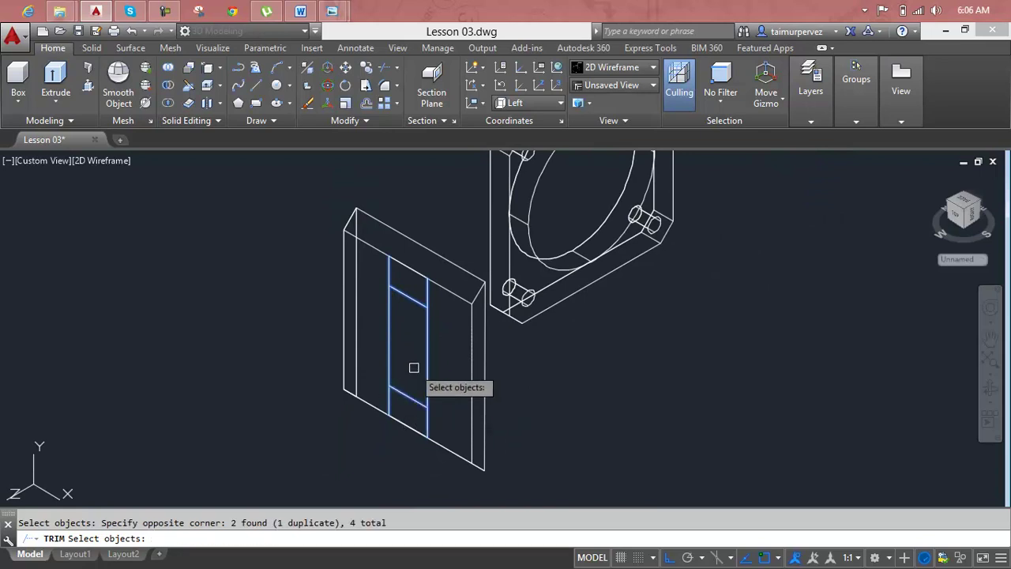
key(Return)
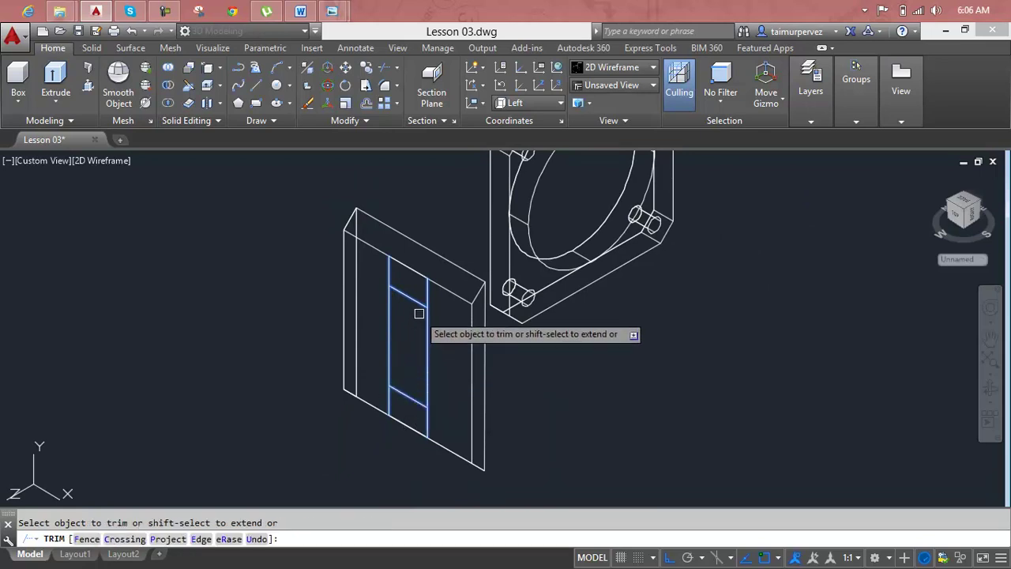
click(387, 274)
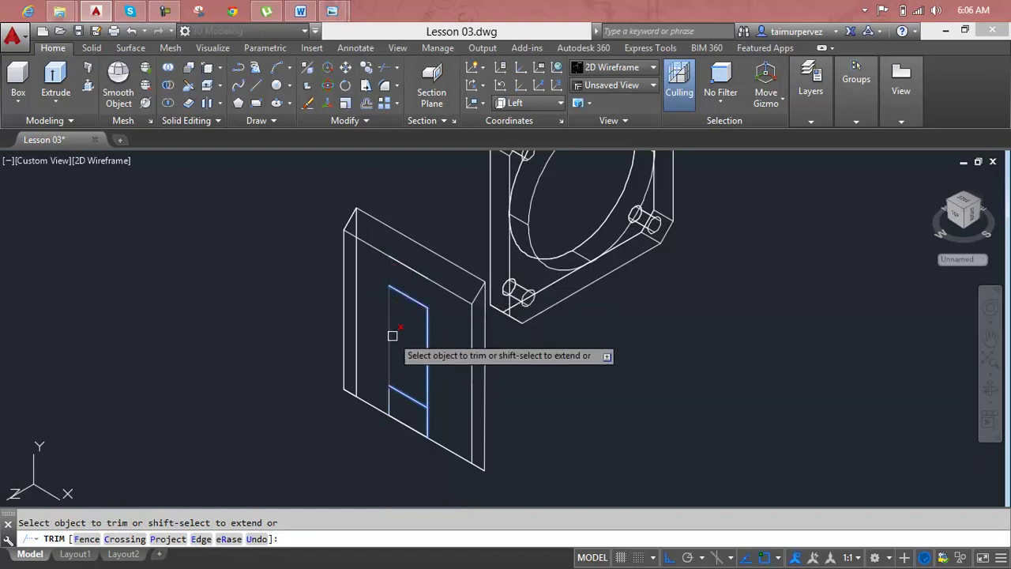
click(386, 398)
click(424, 416)
key(Escape)
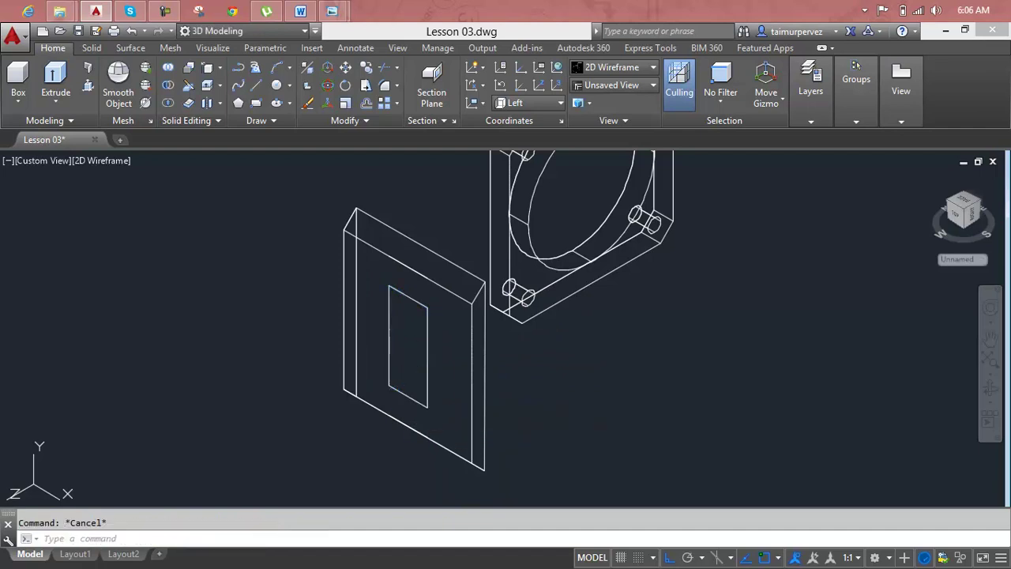
scroll(416, 364, up, 4)
Erase the slot's top edge and its diagonal bottom edge.
click(427, 325)
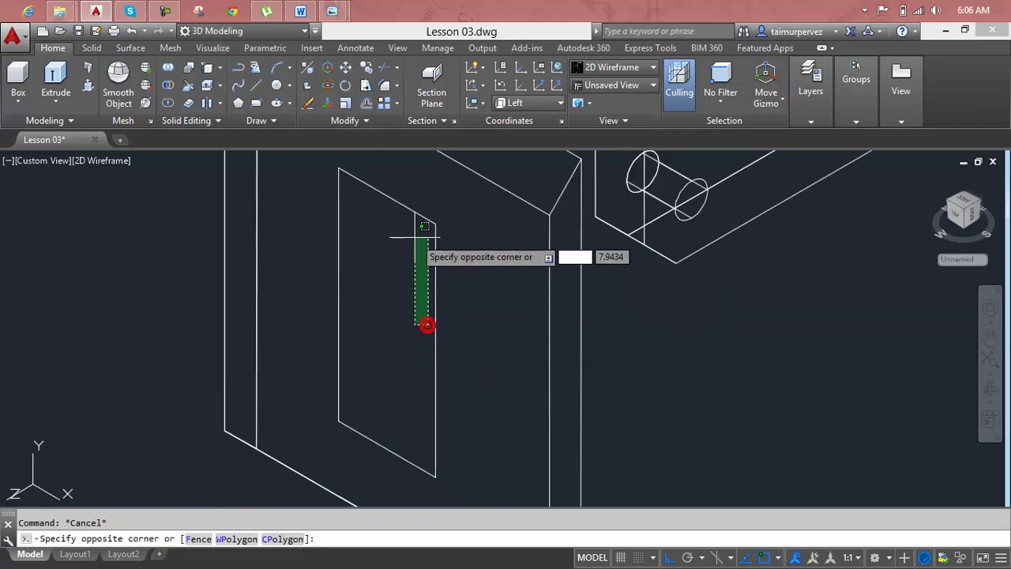
key(Escape)
click(411, 208)
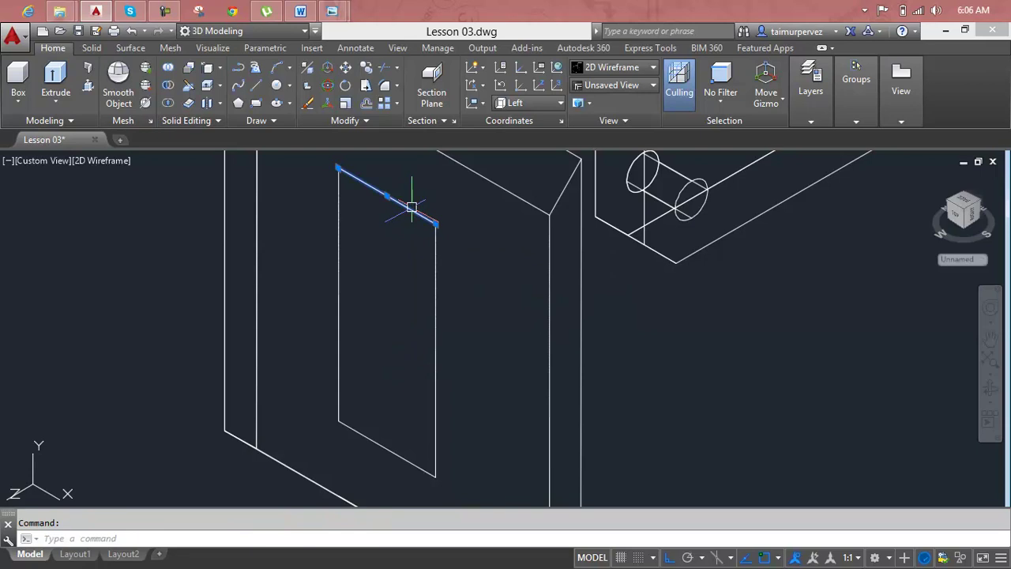
key(Delete)
click(377, 442)
click(378, 442)
key(Delete)
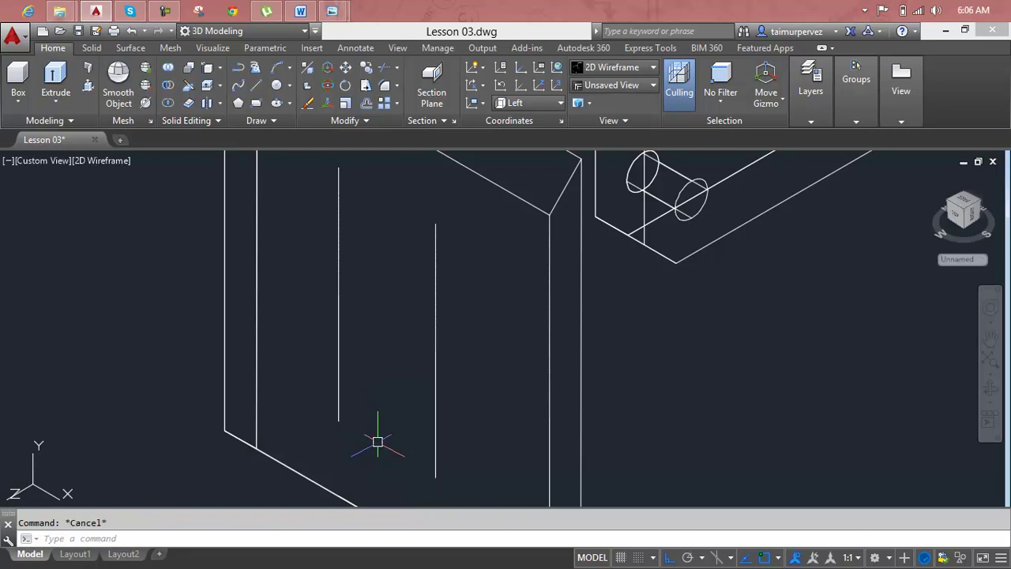
Draw a 2P circle between the lower endpoints of the two side lines.
text(c)
key(Return)
text(2p)
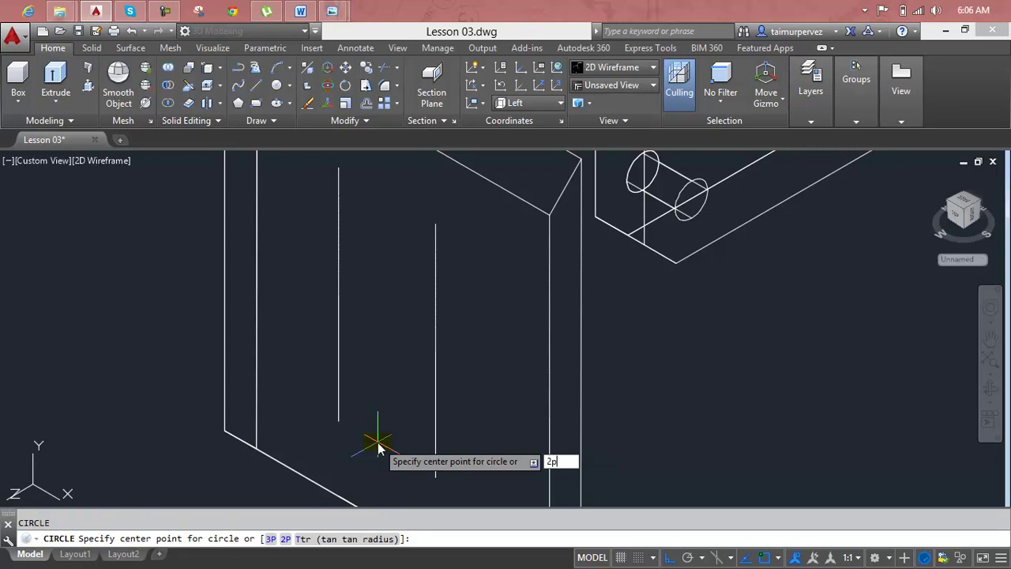
key(Return)
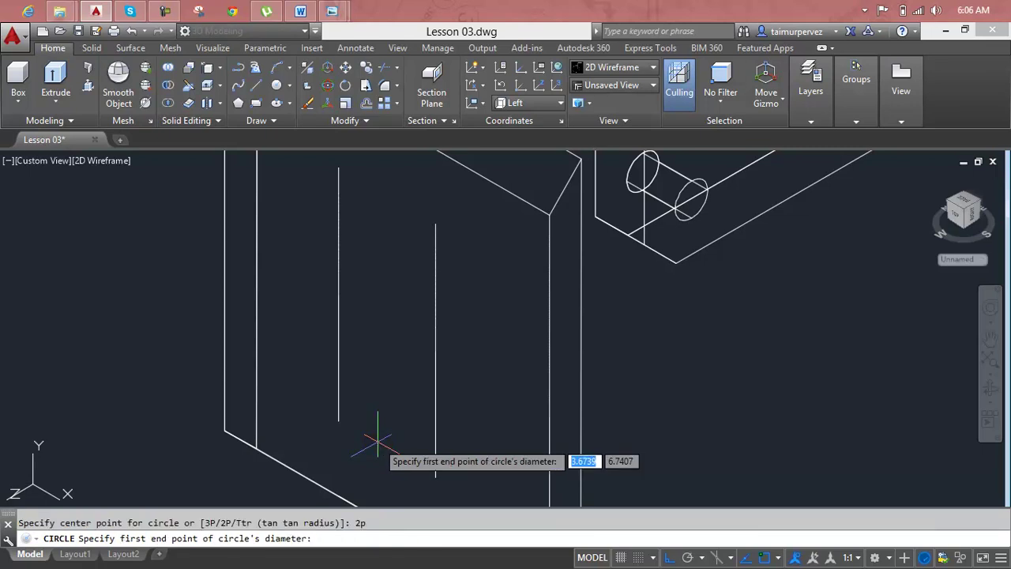
click(338, 420)
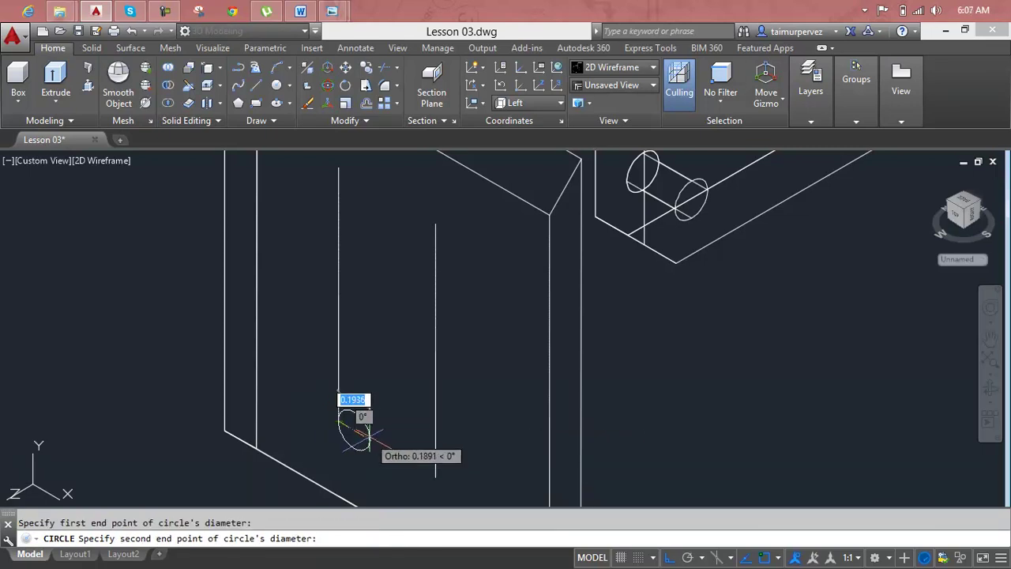
middle_drag(436, 464, 433, 418)
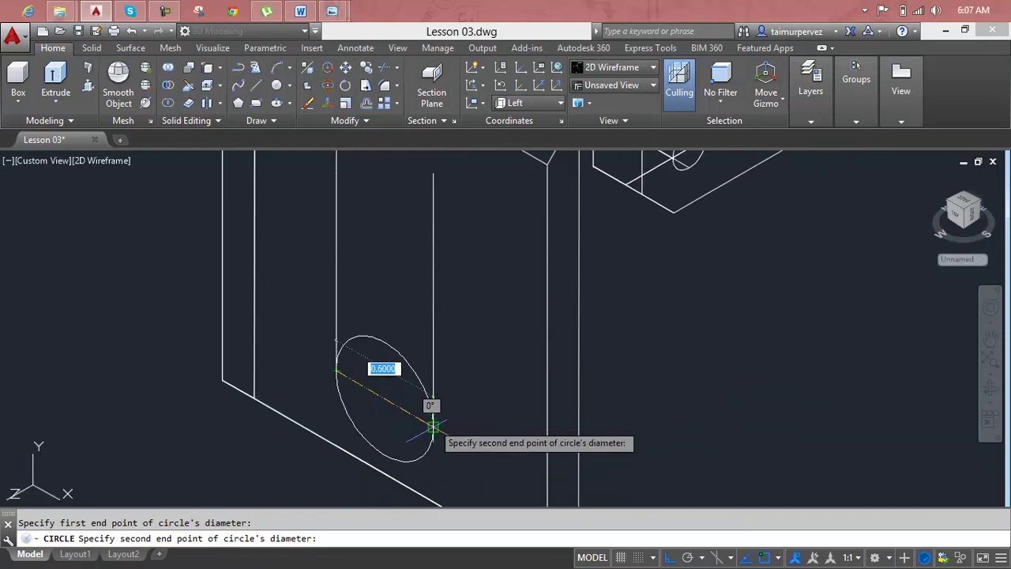
click(433, 418)
key(Escape)
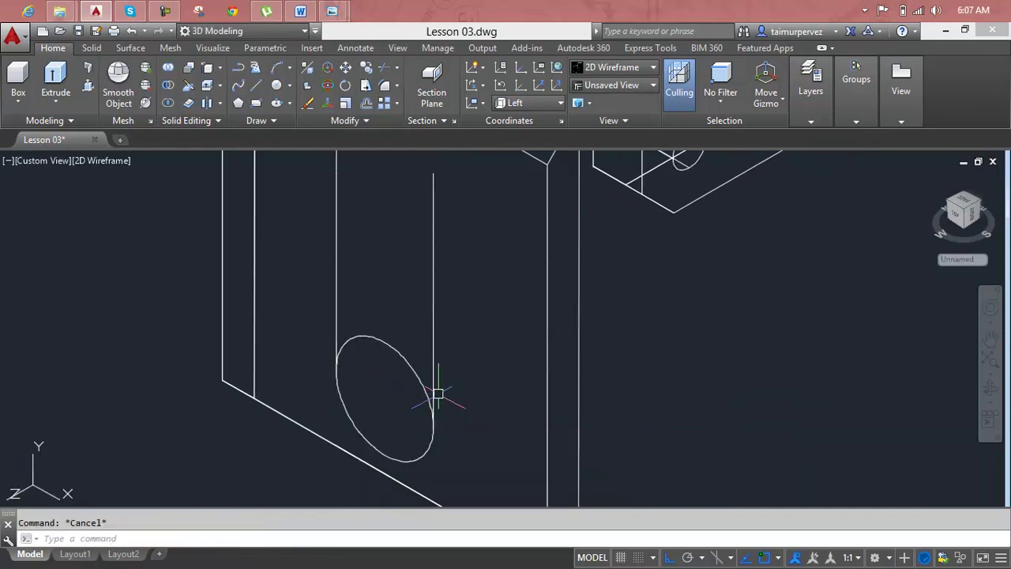
Start mirroring the circle, then cancel the mirror operation.
middle_drag(439, 393, 436, 399)
text(i)
key(Return)
click(418, 384)
key(Return)
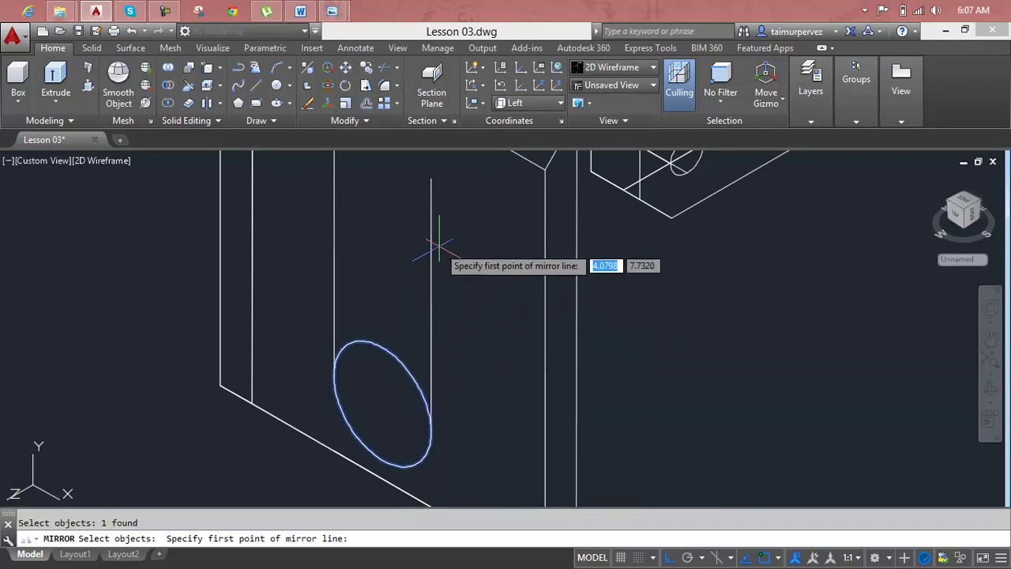
key(Escape)
middle_drag(438, 247, 436, 326)
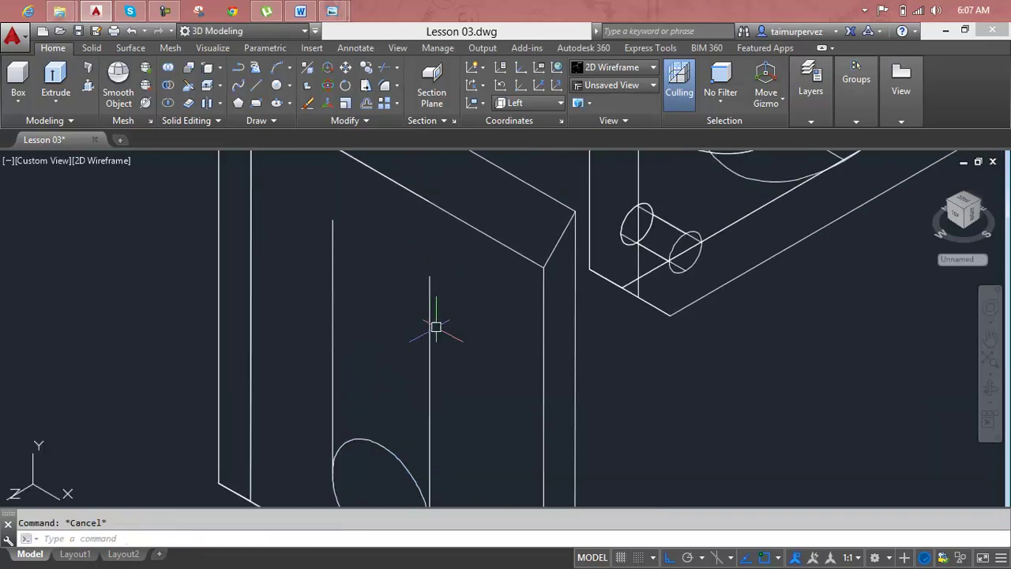
Draw a 2P circle across the upper endpoints of the two side lines.
text(c)
key(Return)
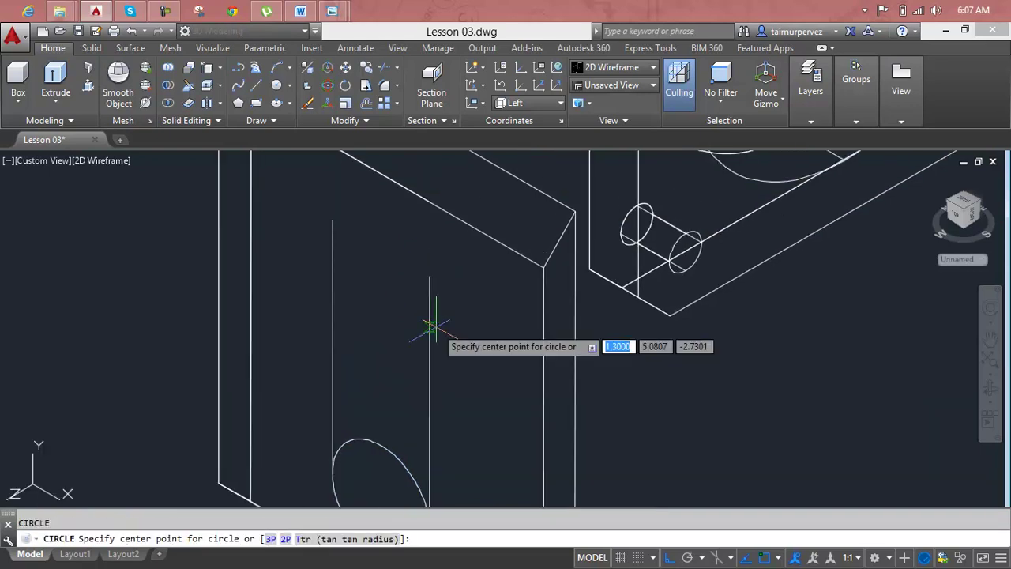
text(29)
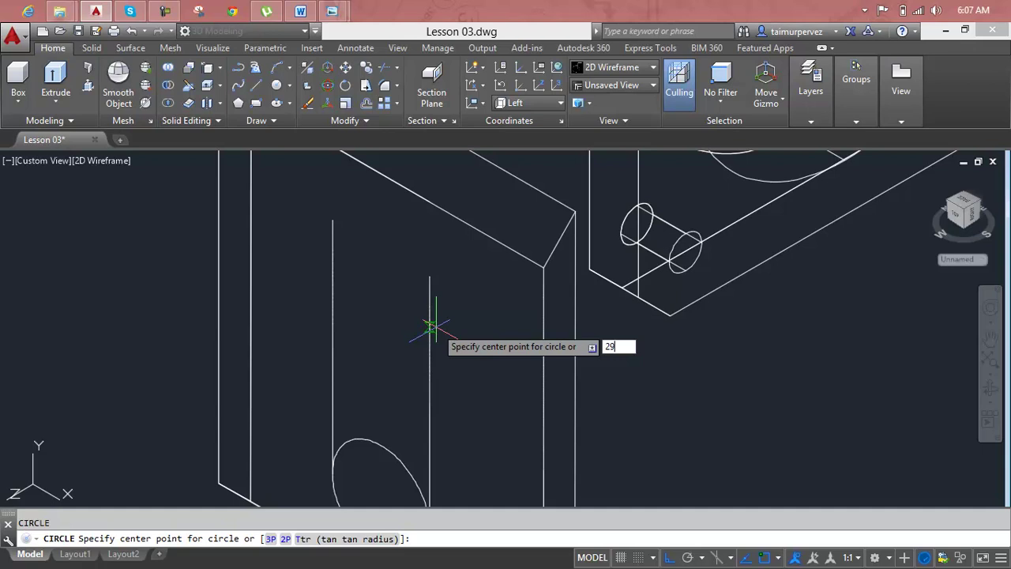
key(Return)
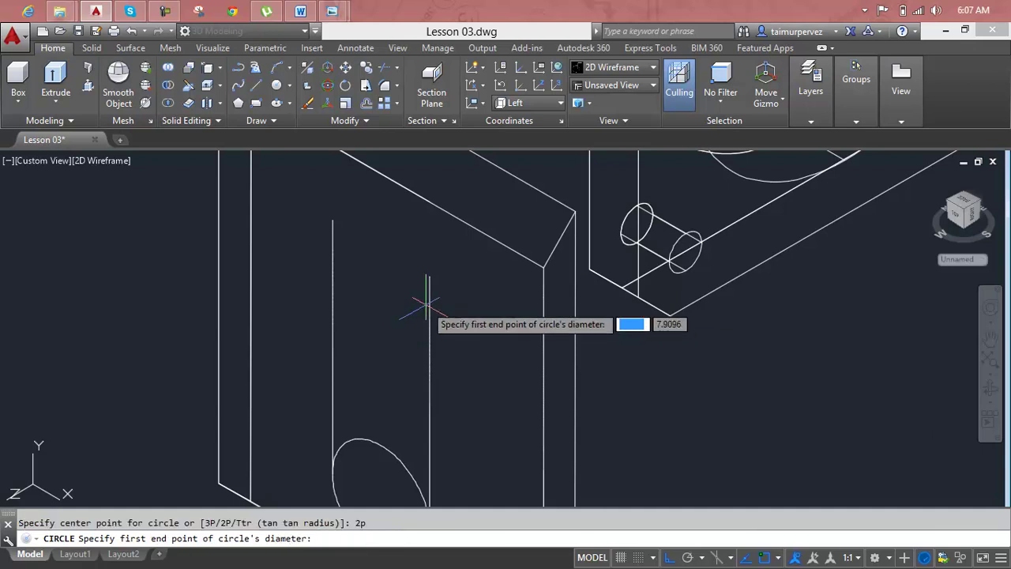
click(429, 282)
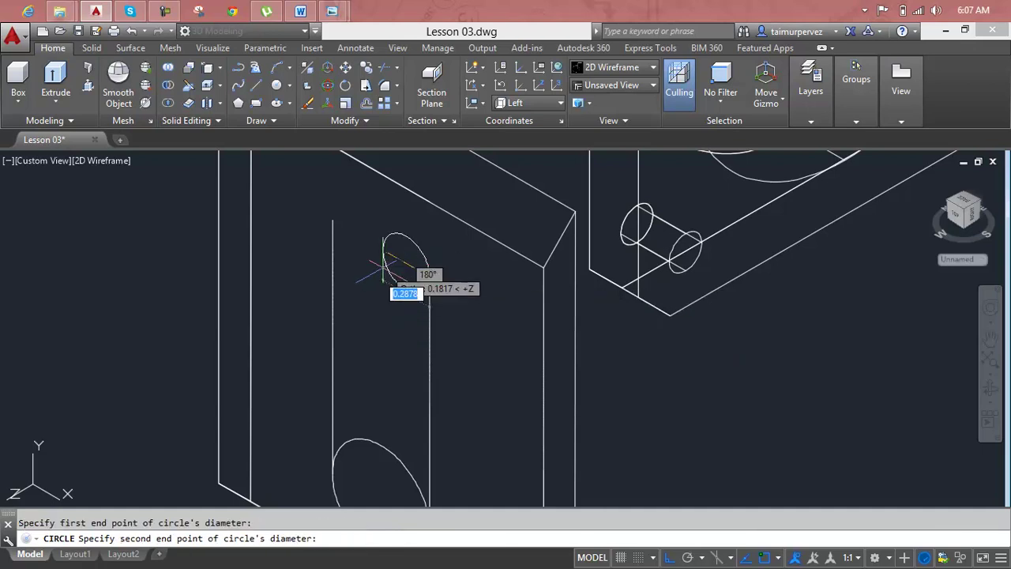
click(332, 220)
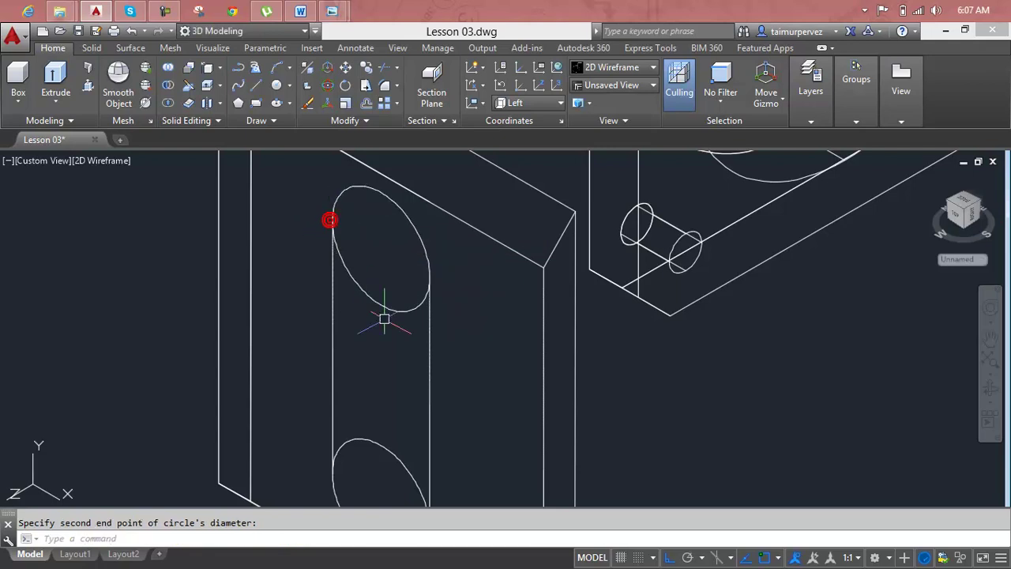
key(Escape)
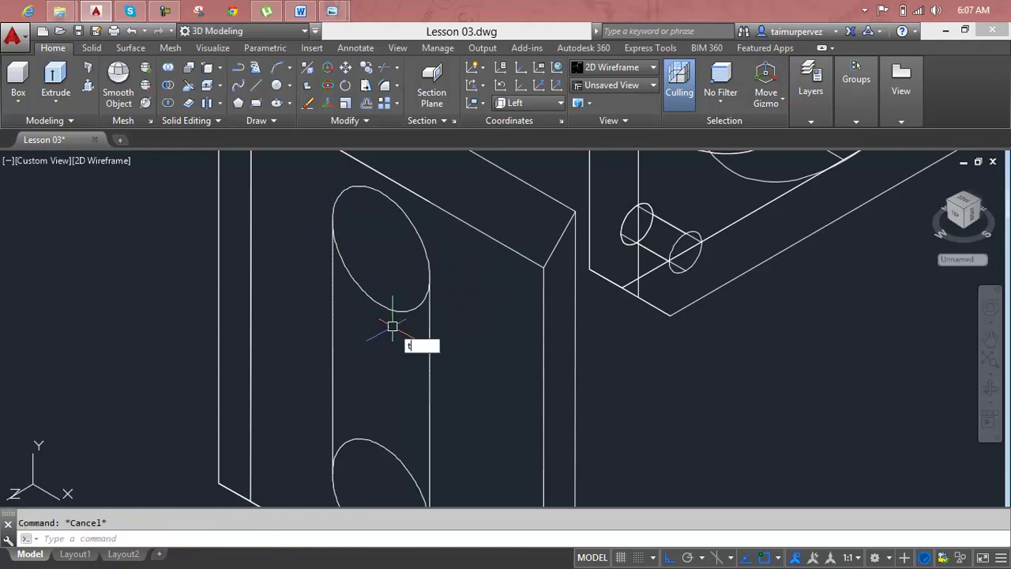
Attempt to trim the upper circle's lower arc using the circles as cutting edges; cancel the failed trims.
text(r)
key(Return)
click(400, 308)
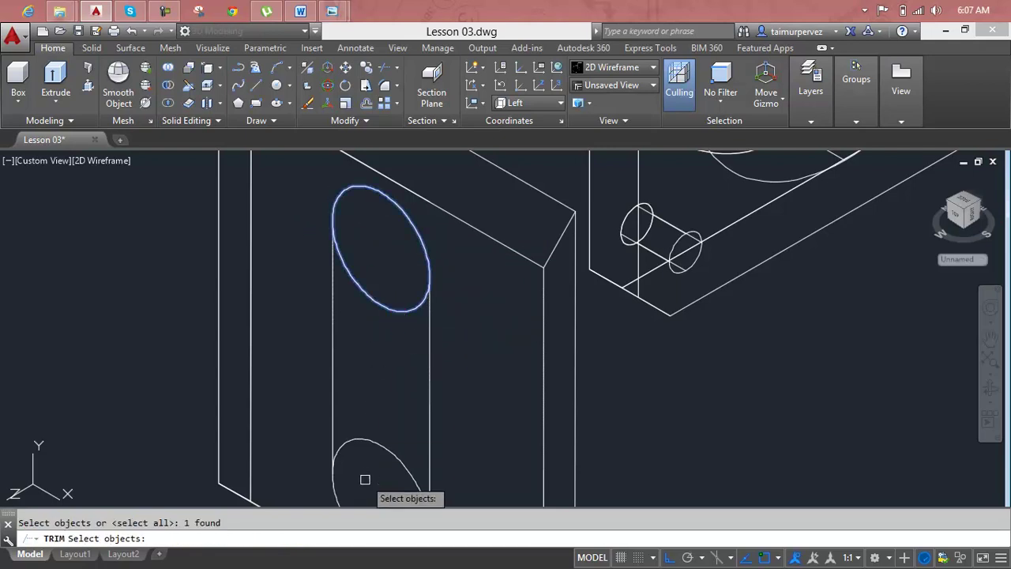
click(379, 442)
key(Return)
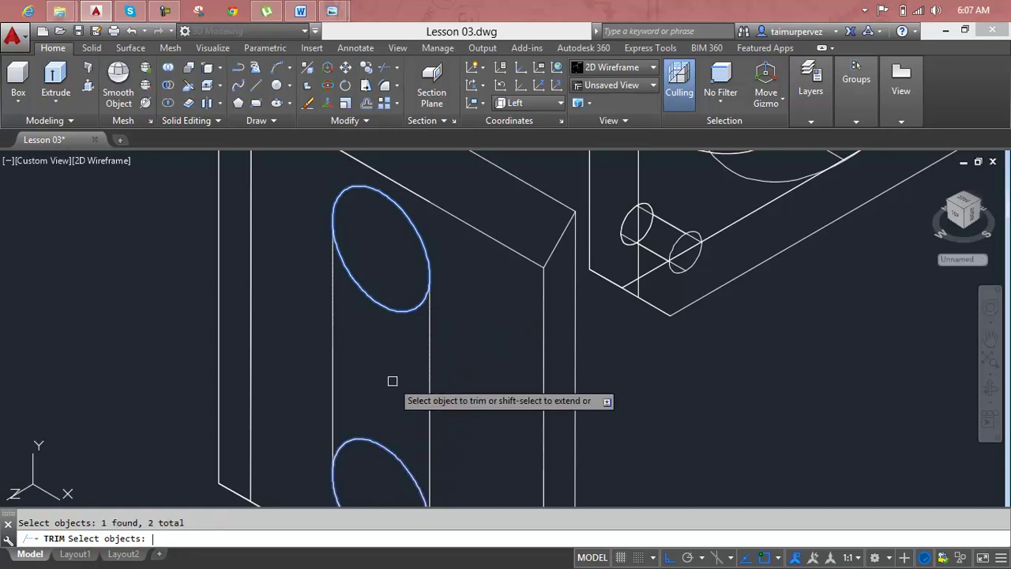
click(401, 301)
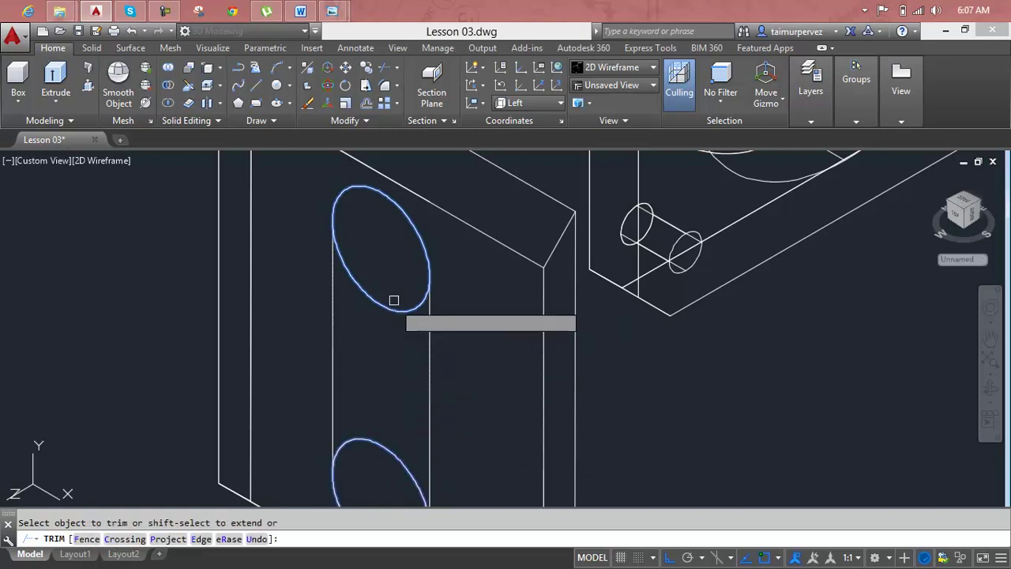
click(374, 296)
click(370, 297)
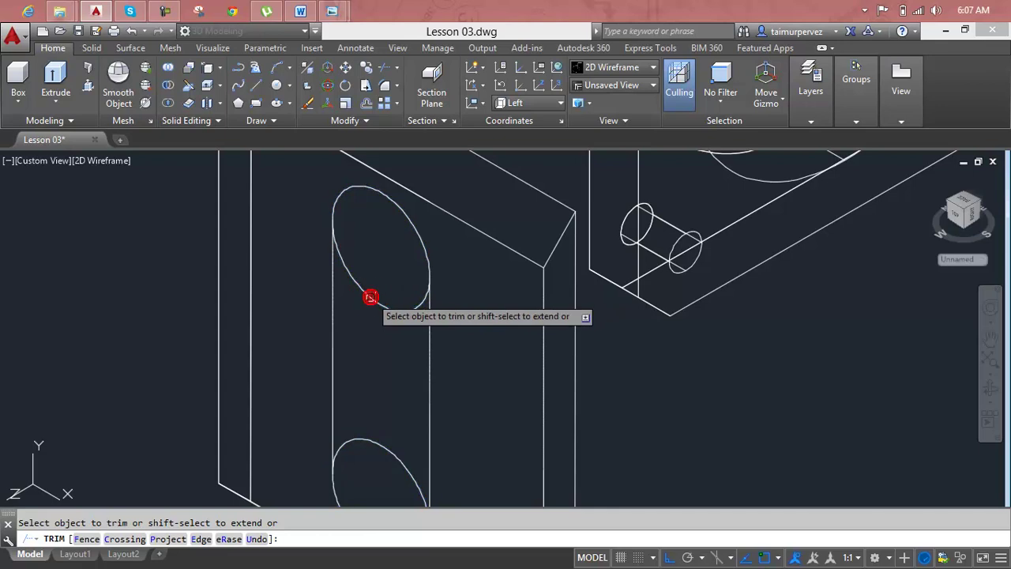
key(Escape)
scroll(371, 296, down, 2)
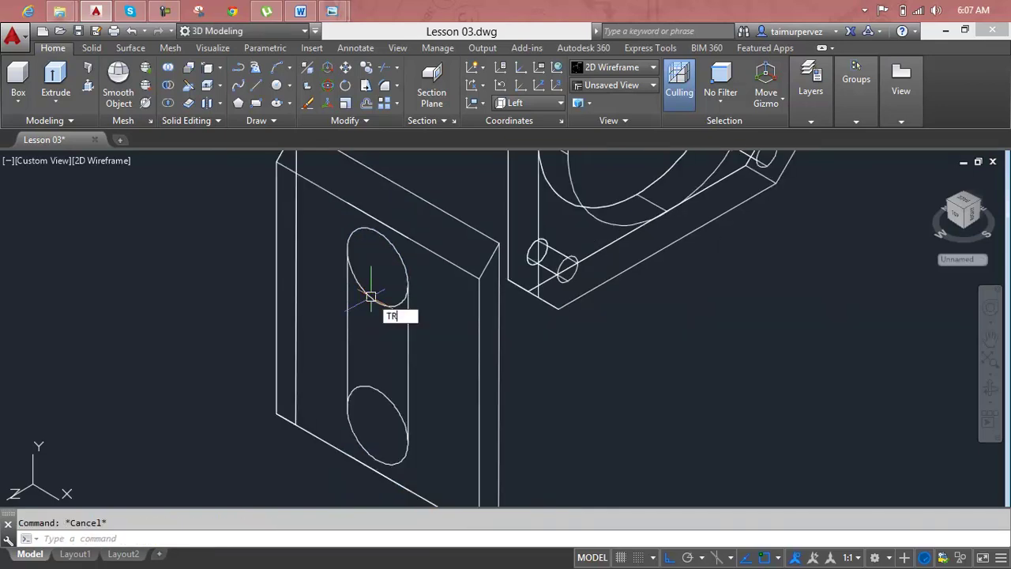
key(Return)
click(391, 302)
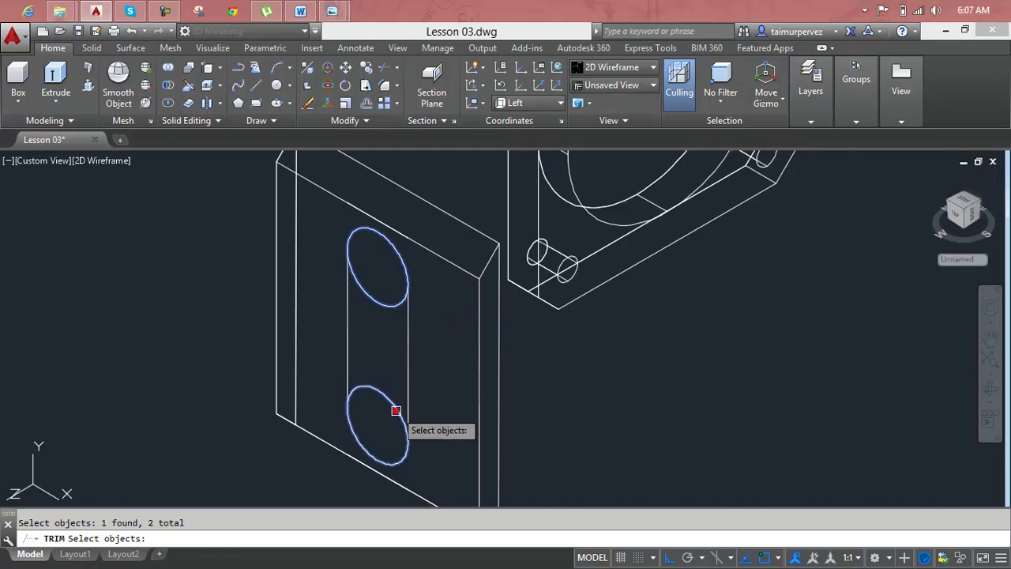
key(Return)
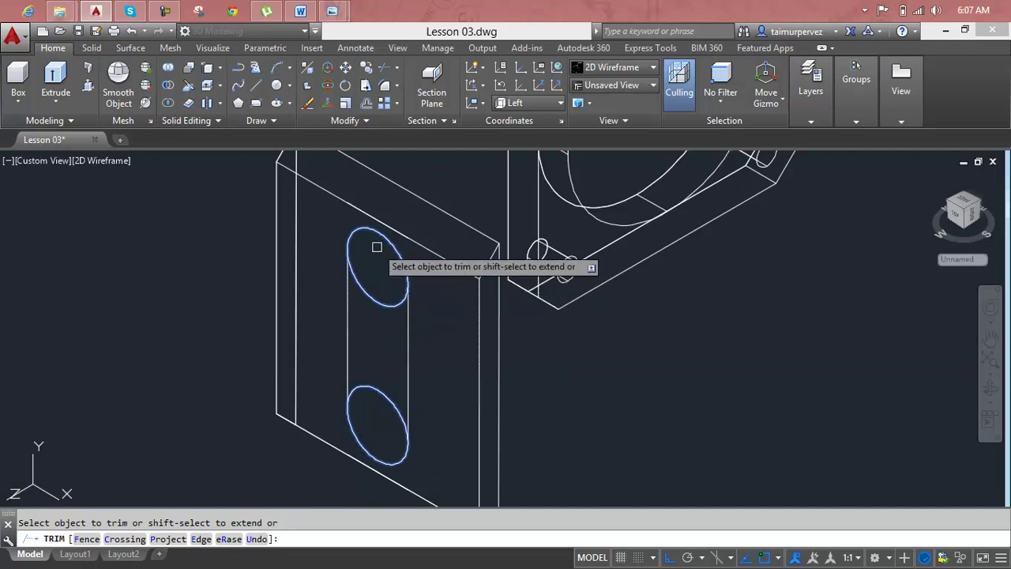
key(Escape)
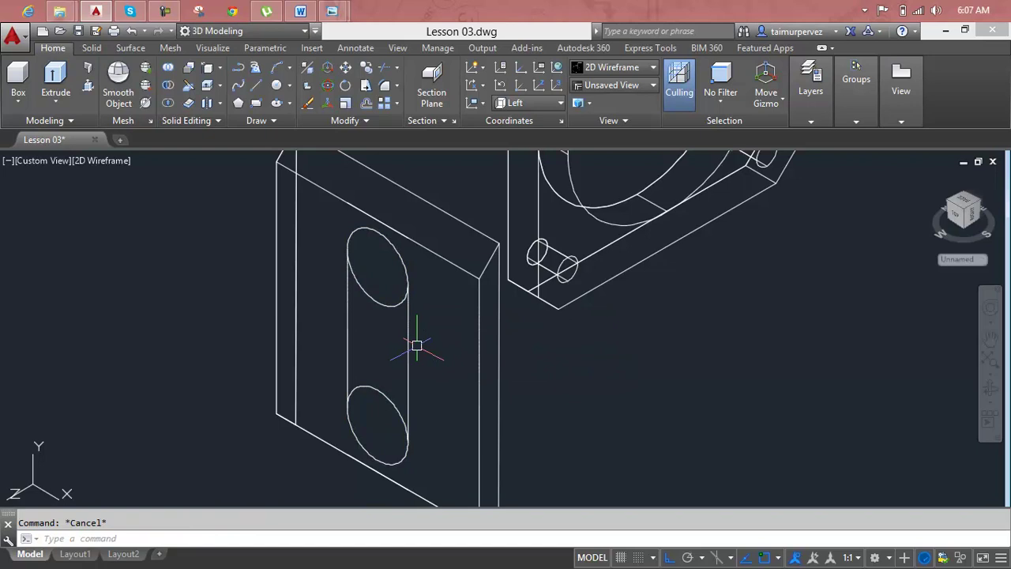
Trim both circles' inner arcs, using the two circles and both side lines as cutting edges.
key(Return)
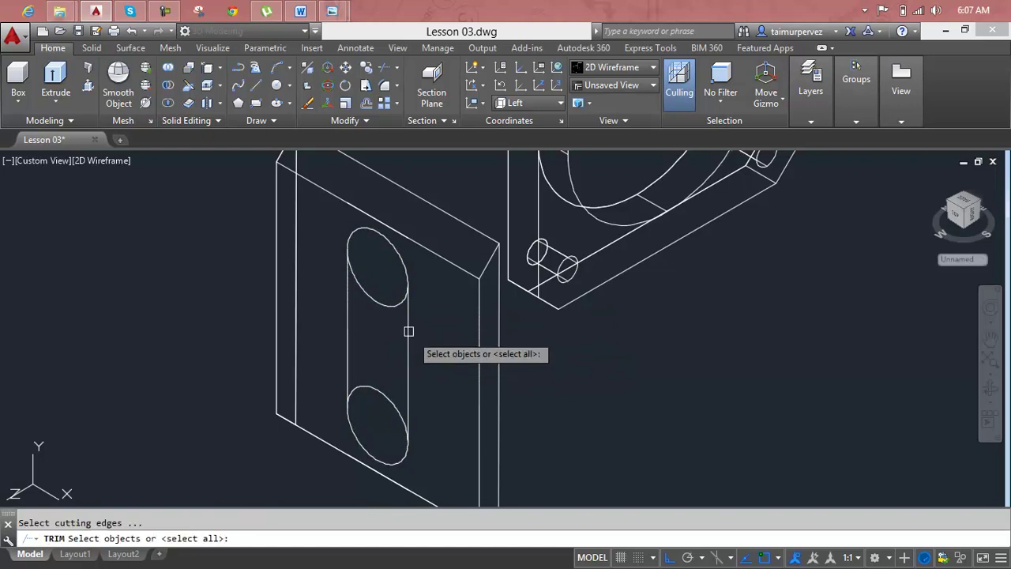
click(388, 307)
click(385, 390)
click(404, 365)
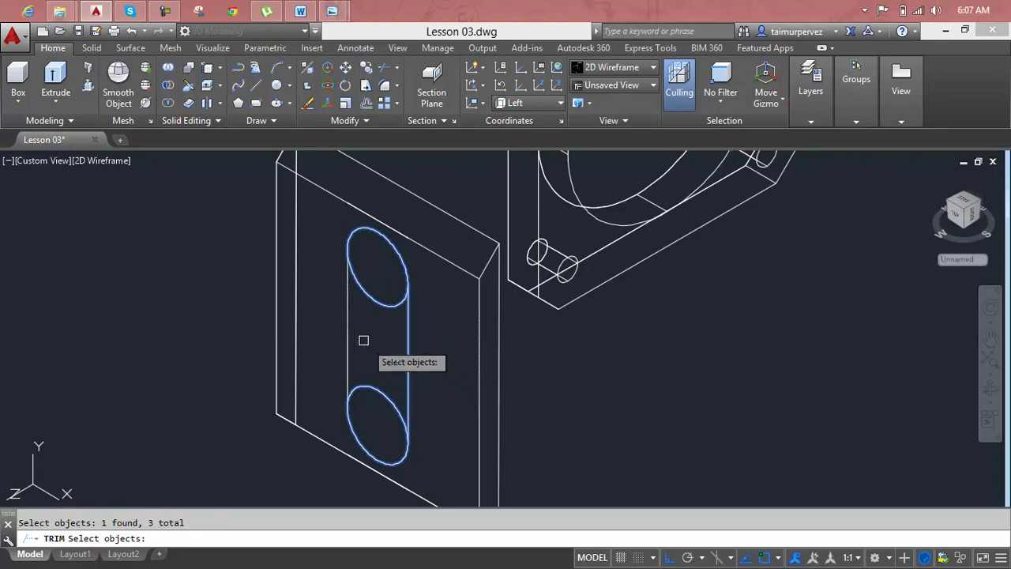
click(350, 321)
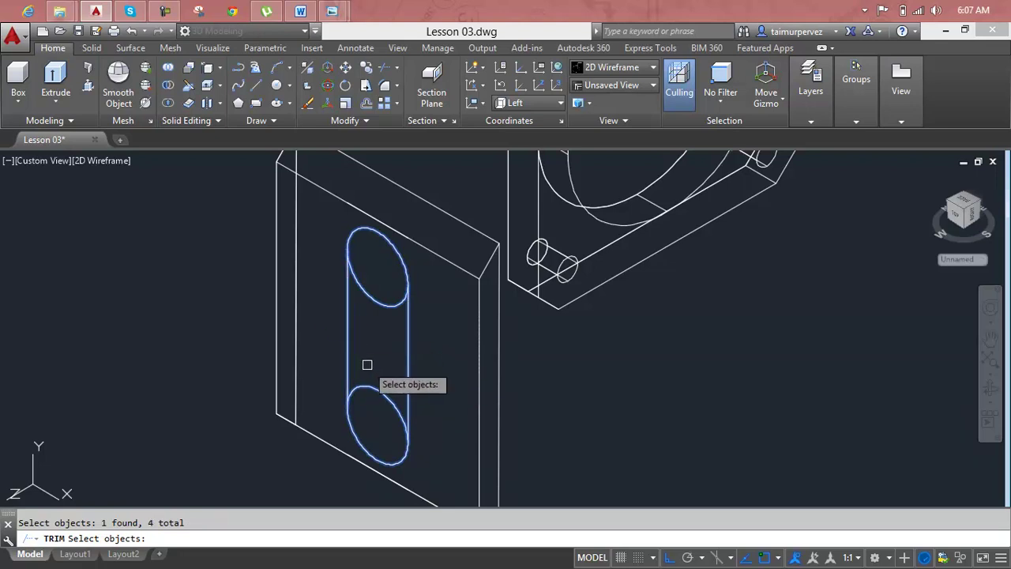
key(Return)
click(379, 303)
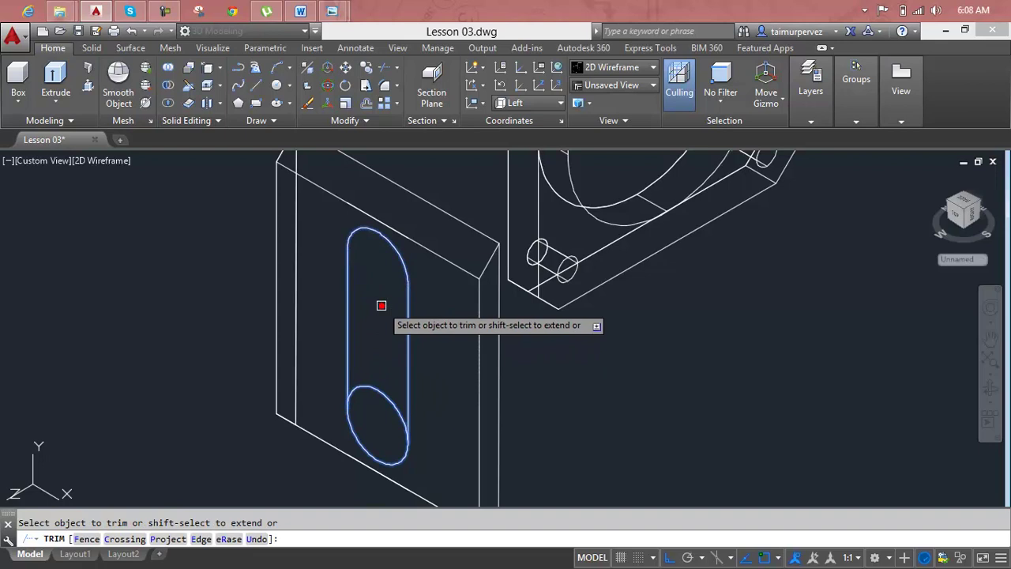
click(378, 395)
key(Escape)
scroll(379, 387, down, 2)
mouse_move(406, 361)
middle_down()
mouse_move(375, 375)
mouse_move(320, 376)
middle_up()
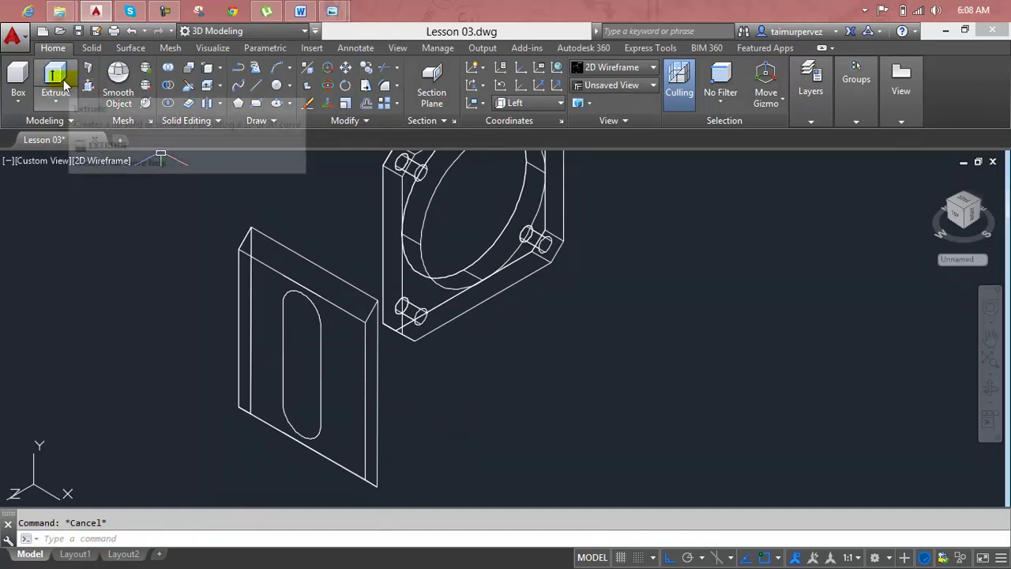
Press-pull the obround slot profile through the side plate to cut the slot.
click(88, 87)
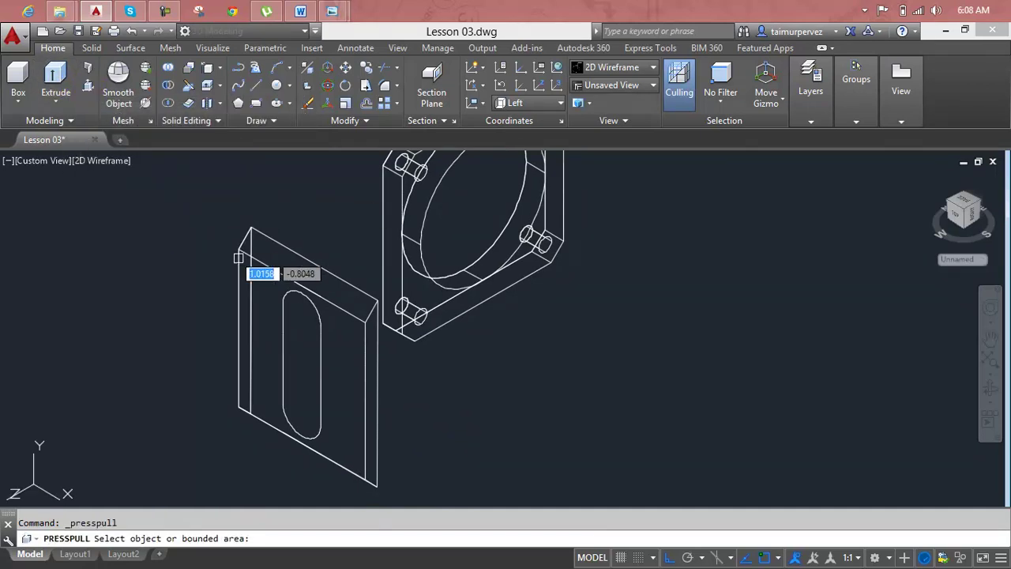
click(294, 317)
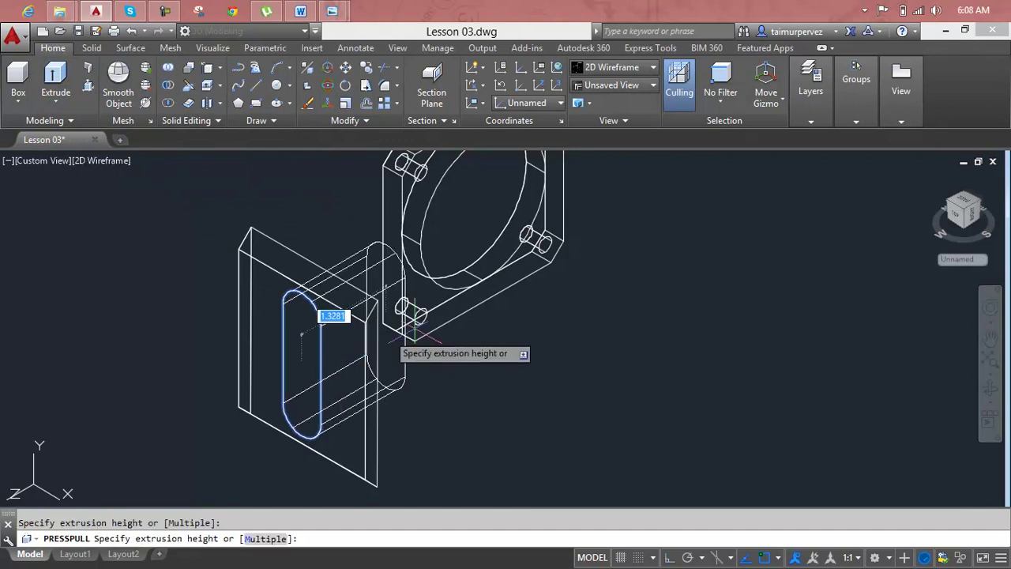
click(633, 320)
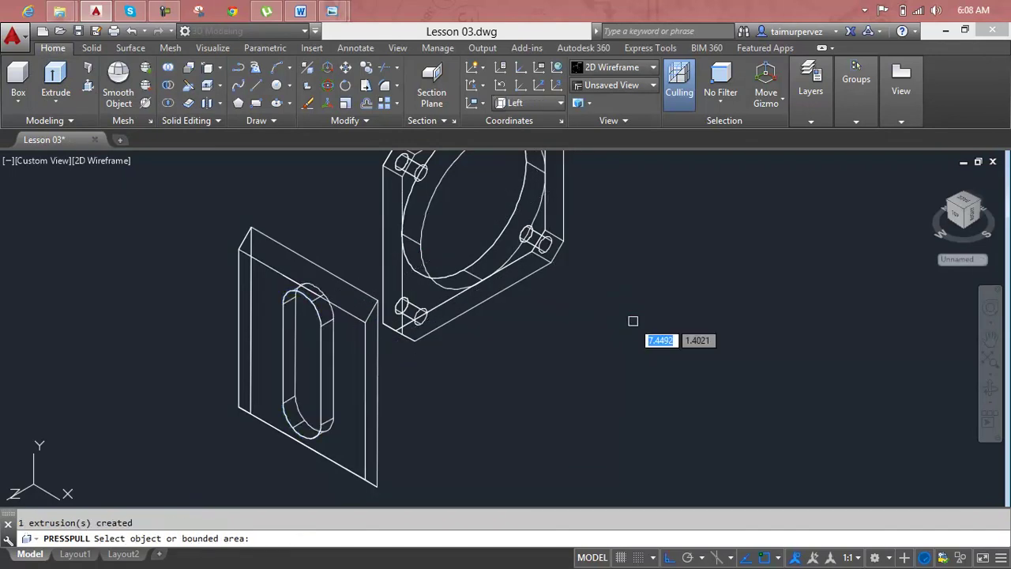
key(Escape)
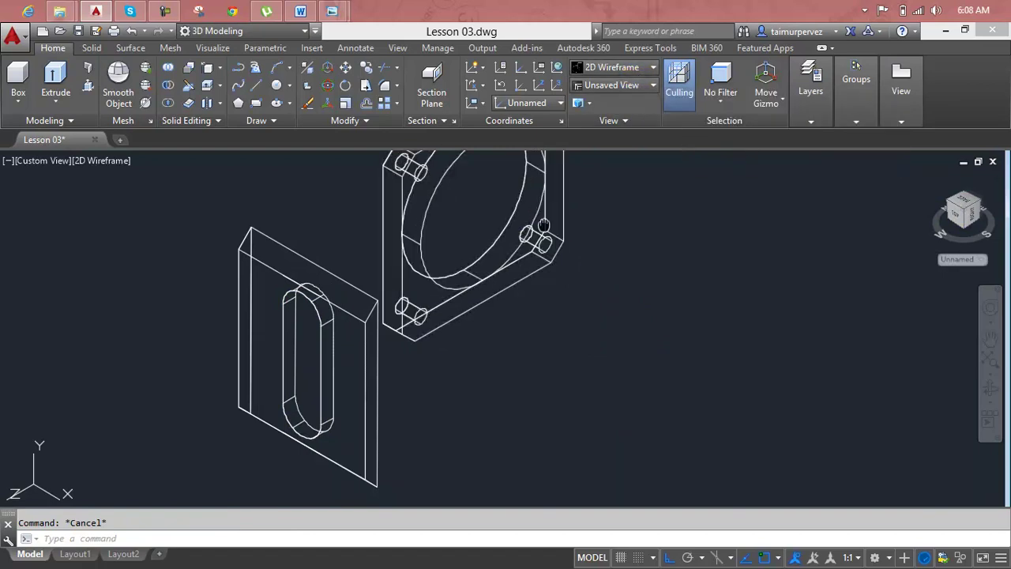
shift+middle_drag(498, 293, 522, 310)
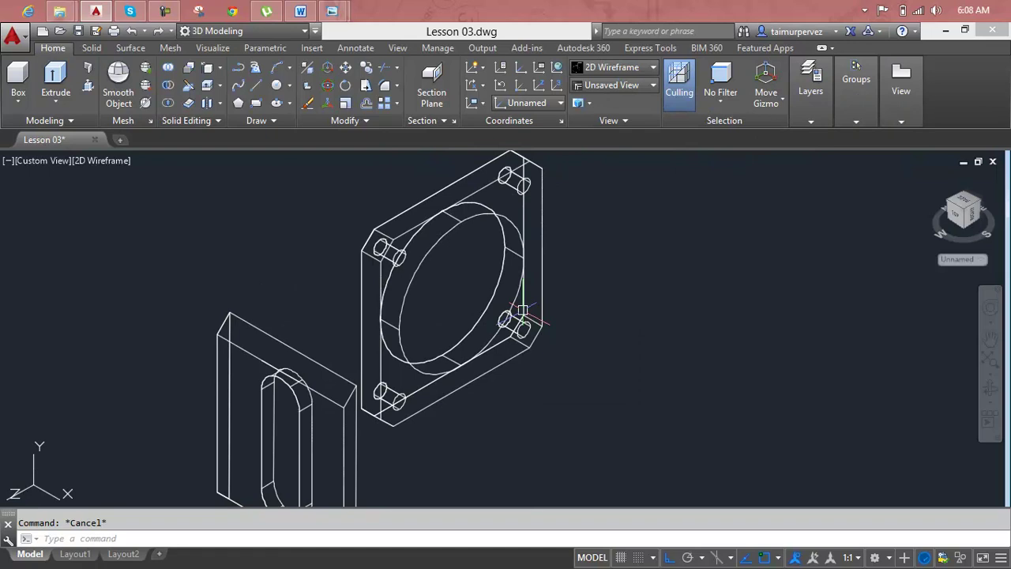
Move the side plate by its top corner onto the flange plate's corner.
text(m)
key(Return)
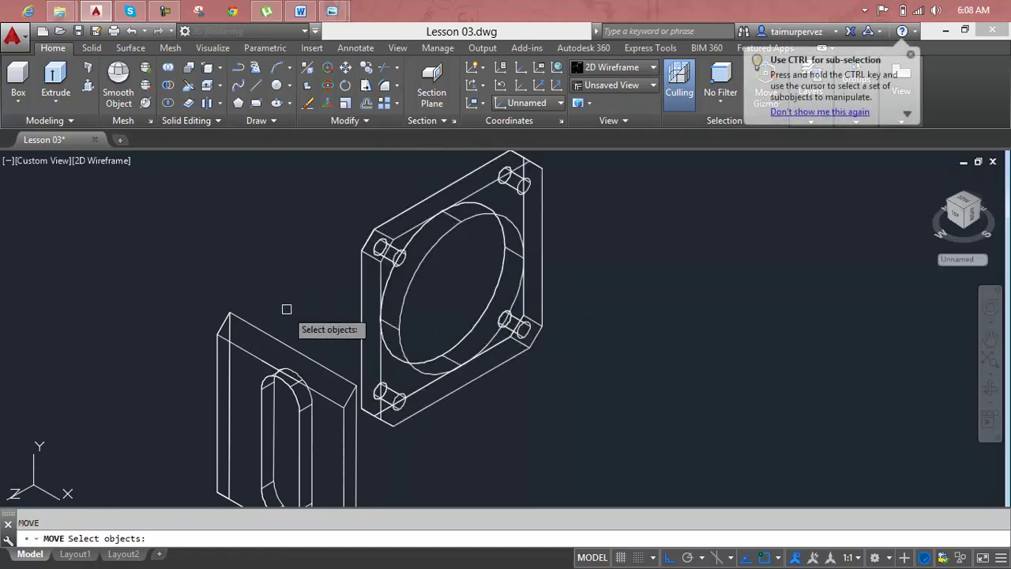
click(287, 304)
click(242, 461)
key(Return)
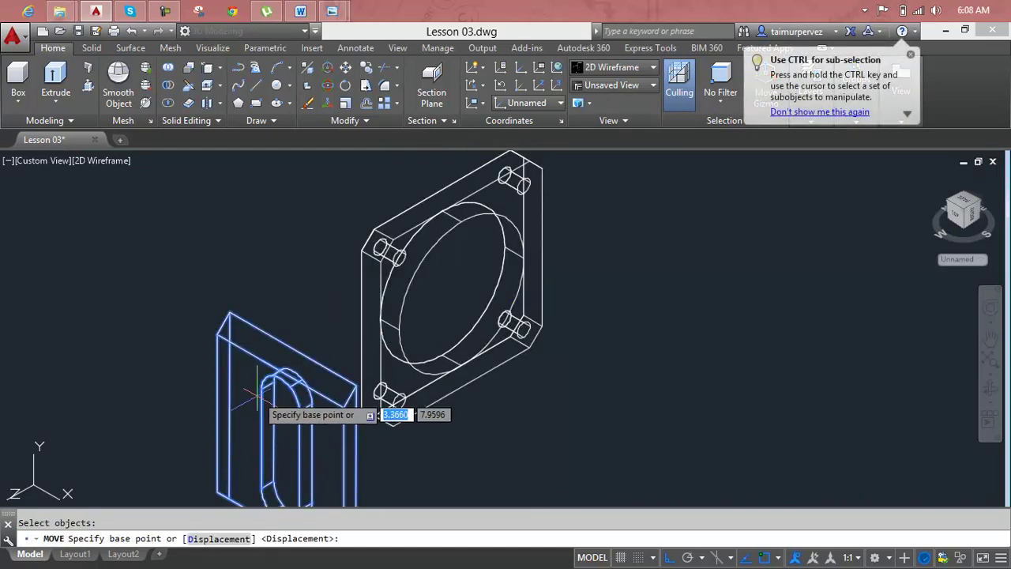
click(229, 315)
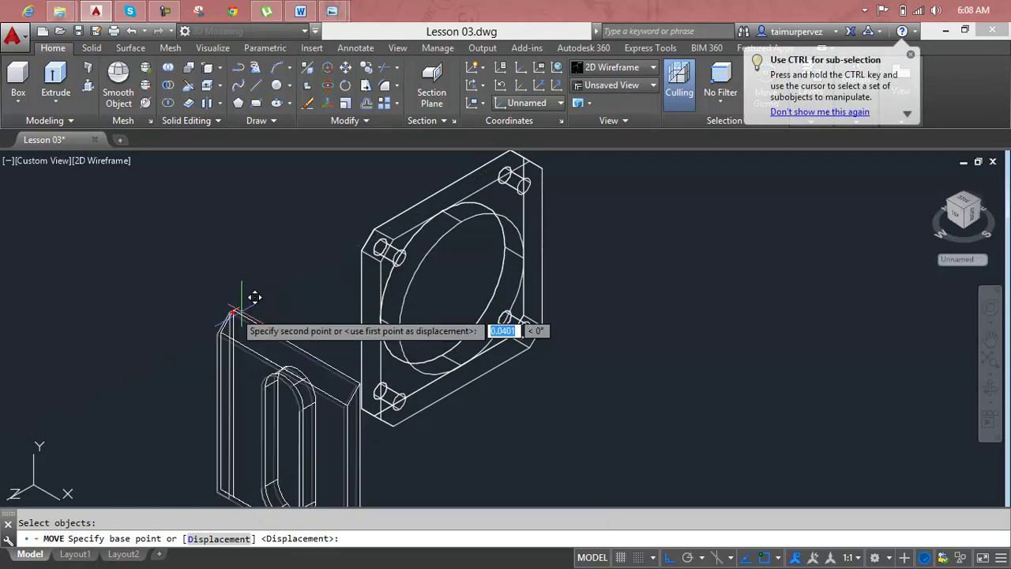
scroll(458, 247, up, 3)
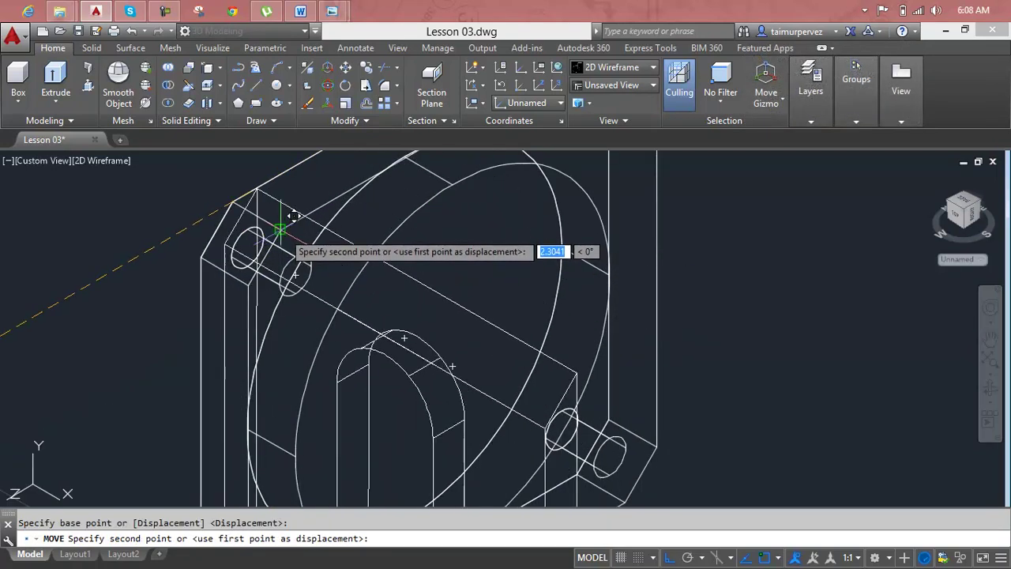
click(282, 229)
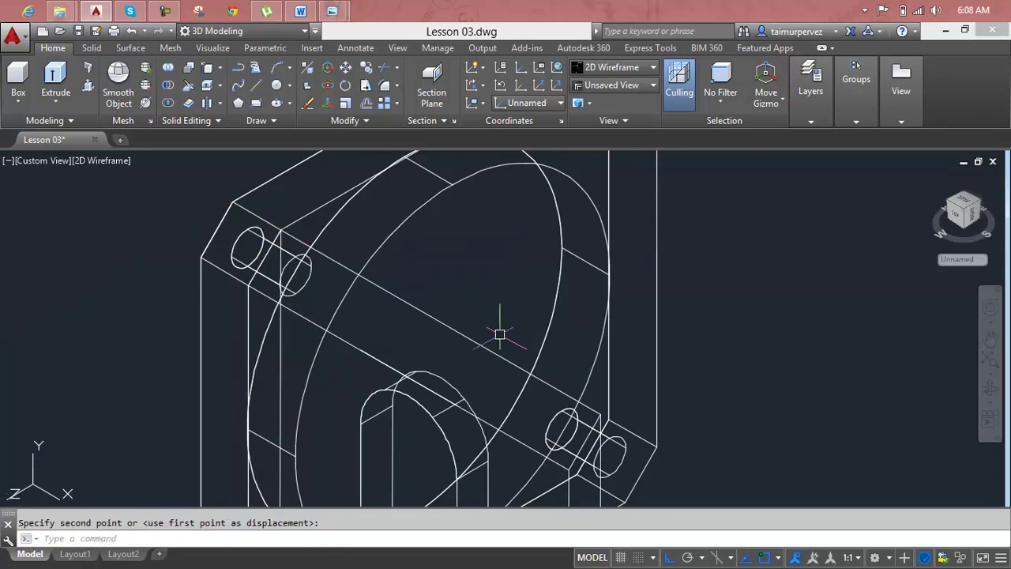
key(Escape)
Window-select and delete the two leftover profile outlines.
scroll(630, 340, down, 3)
middle_drag(700, 325, 707, 226)
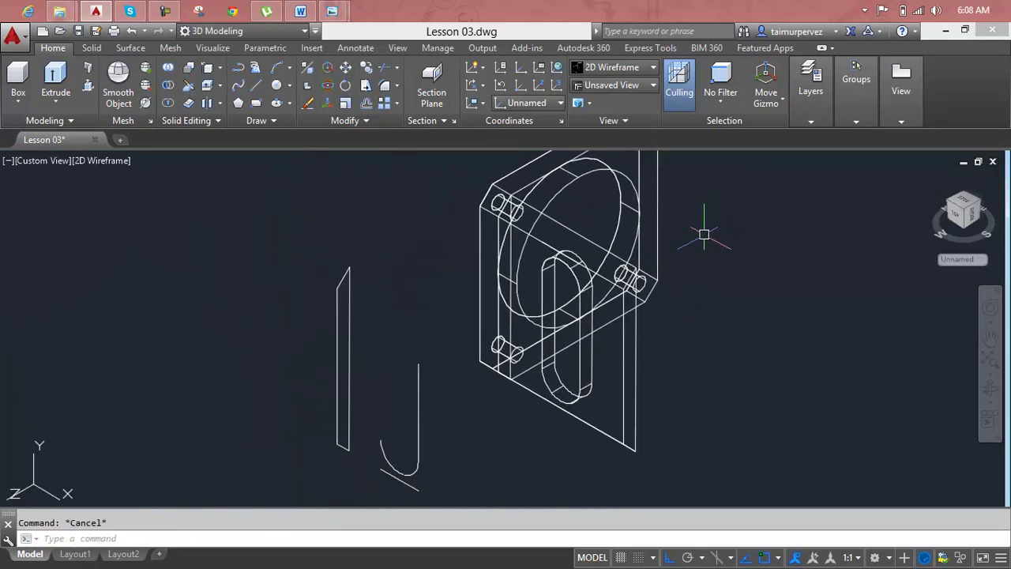
scroll(616, 253, down, 1)
scroll(506, 289, down, 1)
click(420, 248)
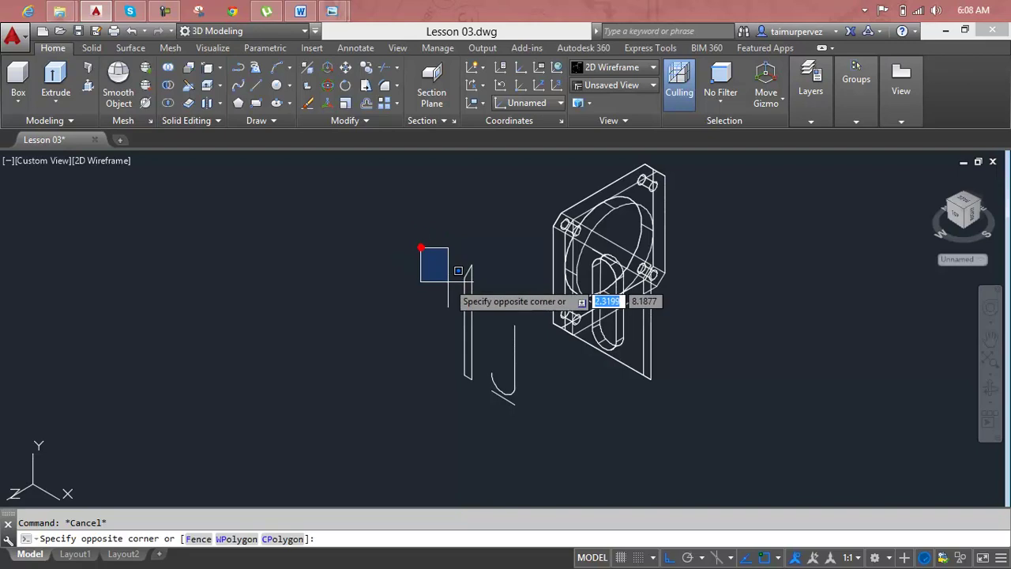
click(536, 442)
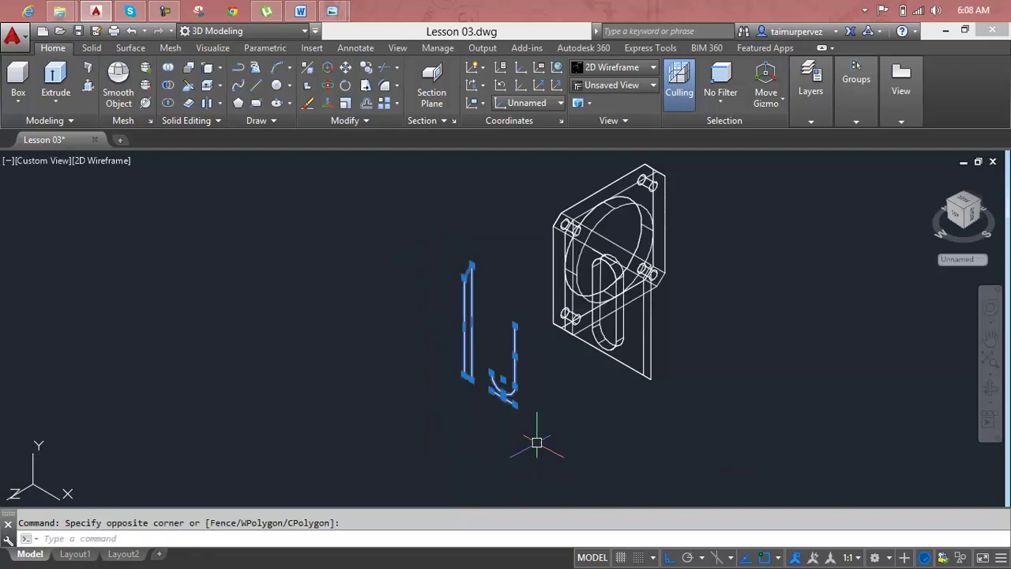
key(Delete)
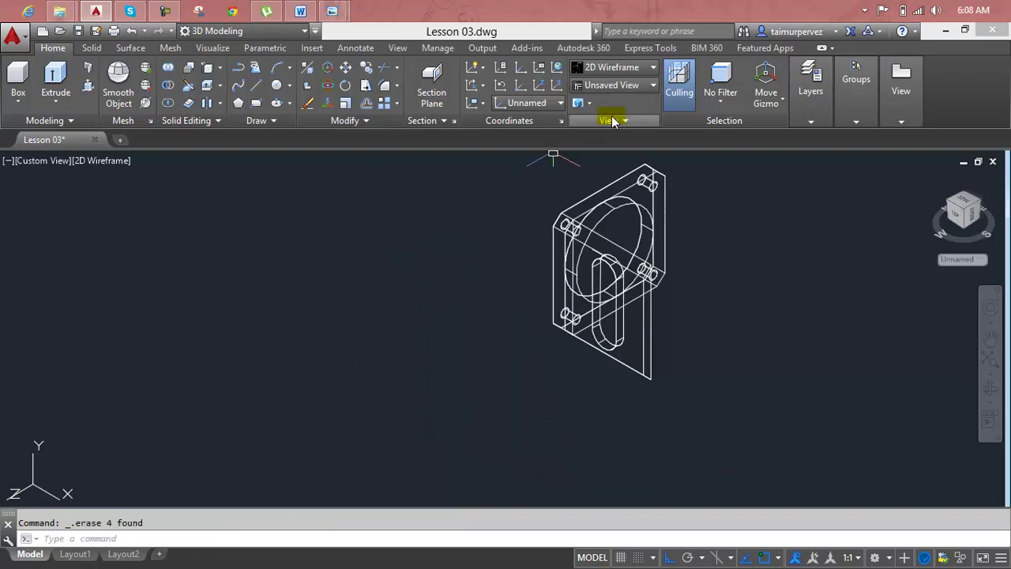
Switch to the Realistic visual style, then orbit and center the bracket larger in view.
click(622, 88)
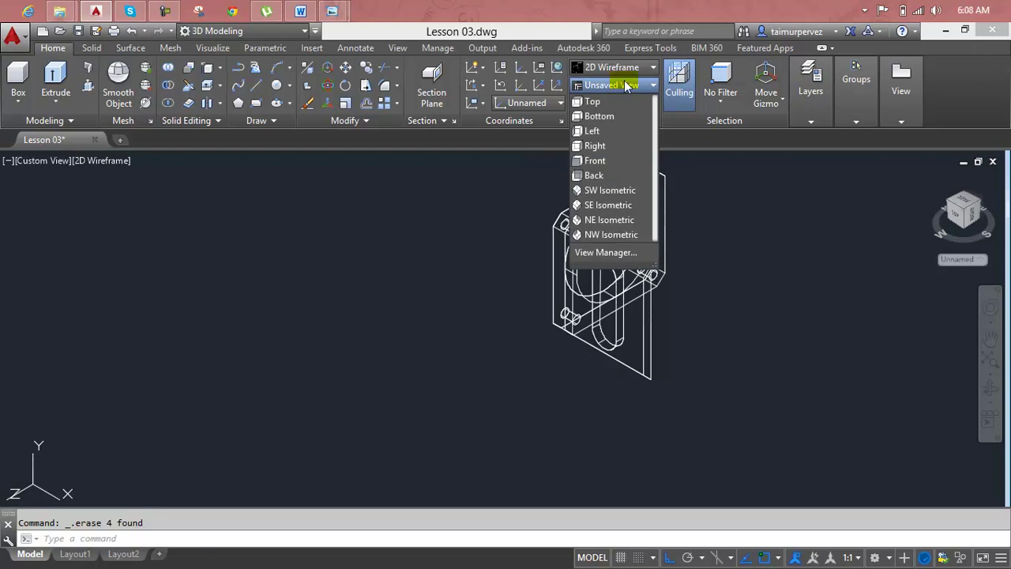
click(630, 70)
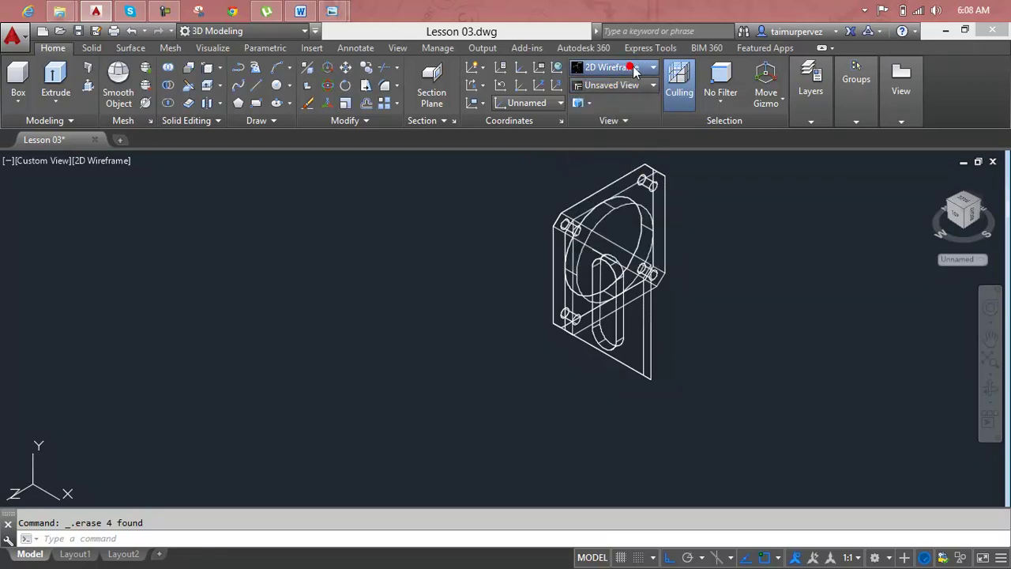
click(634, 70)
click(784, 102)
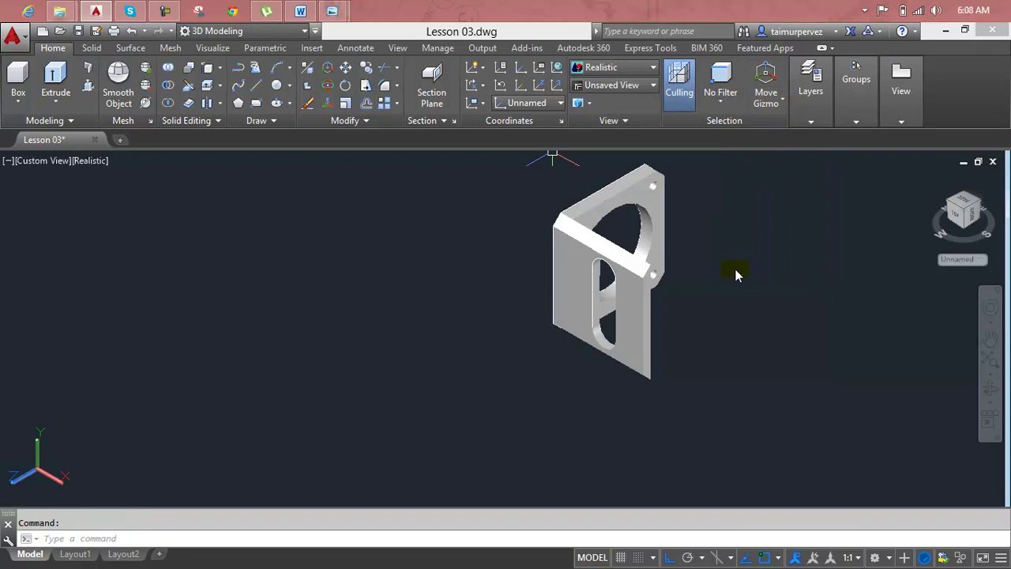
mouse_move(735, 275)
shift+middle_down()
mouse_move(609, 282)
mouse_move(582, 226)
mouse_move(605, 226)
mouse_move(627, 293)
mouse_move(614, 343)
mouse_move(661, 228)
mouse_move(779, 246)
mouse_move(798, 219)
mouse_move(639, 270)
mouse_move(559, 234)
mouse_move(620, 284)
mouse_move(638, 212)
mouse_move(781, 235)
mouse_move(689, 249)
mouse_move(605, 226)
mouse_move(591, 190)
mouse_move(535, 242)
mouse_move(546, 251)
mouse_move(511, 253)
shift+middle_up()
scroll(543, 251, up, 3)
scroll(543, 251, down, 2)
scroll(620, 361, up, 3)
middle_drag(620, 361, 584, 286)
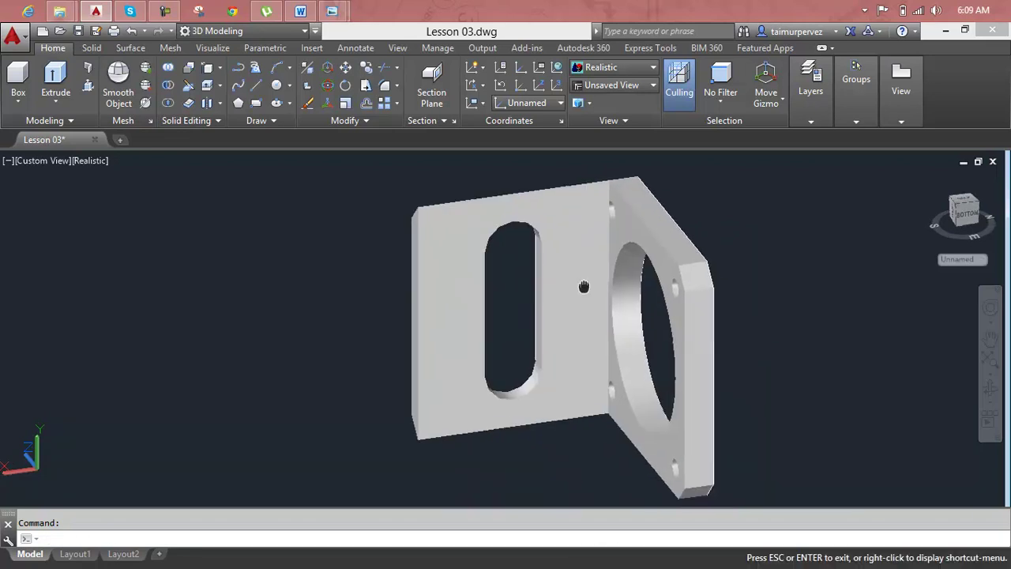
key(Escape)
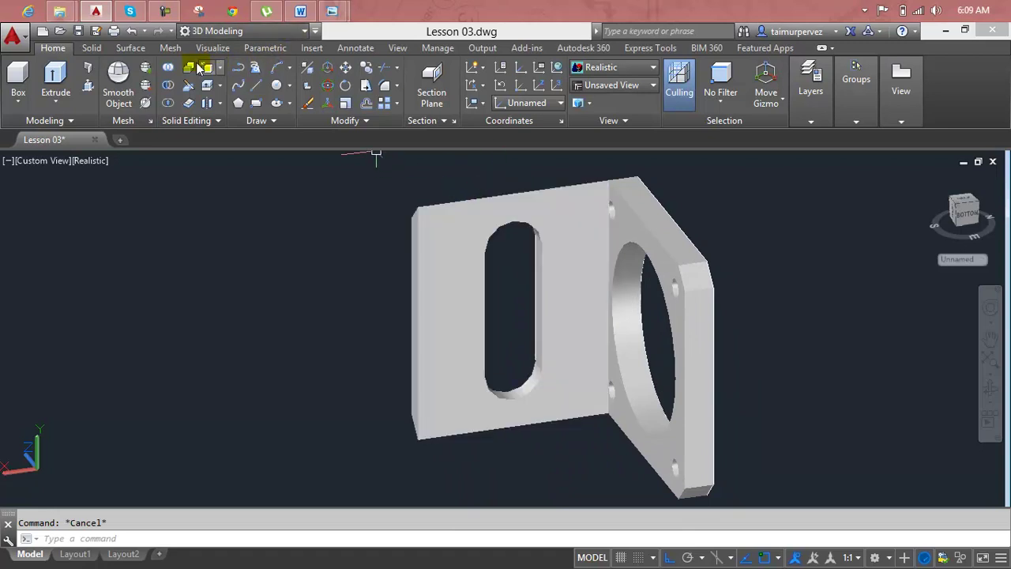
Union the flange and slotted side plate, check it selects as one solid, and reorient the view.
scroll(285, 158, down, 4)
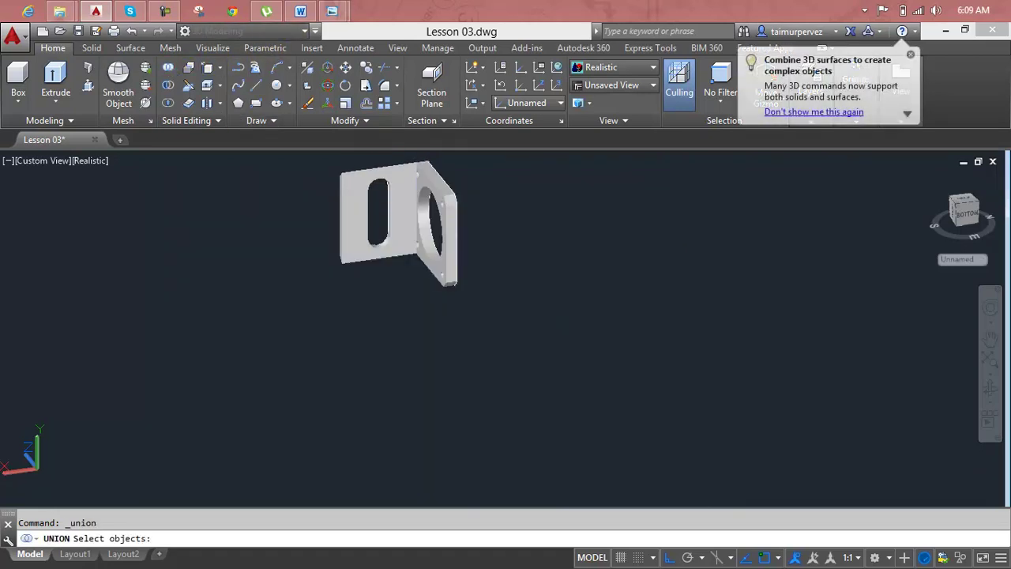
middle_drag(592, 209, 653, 243)
click(587, 174)
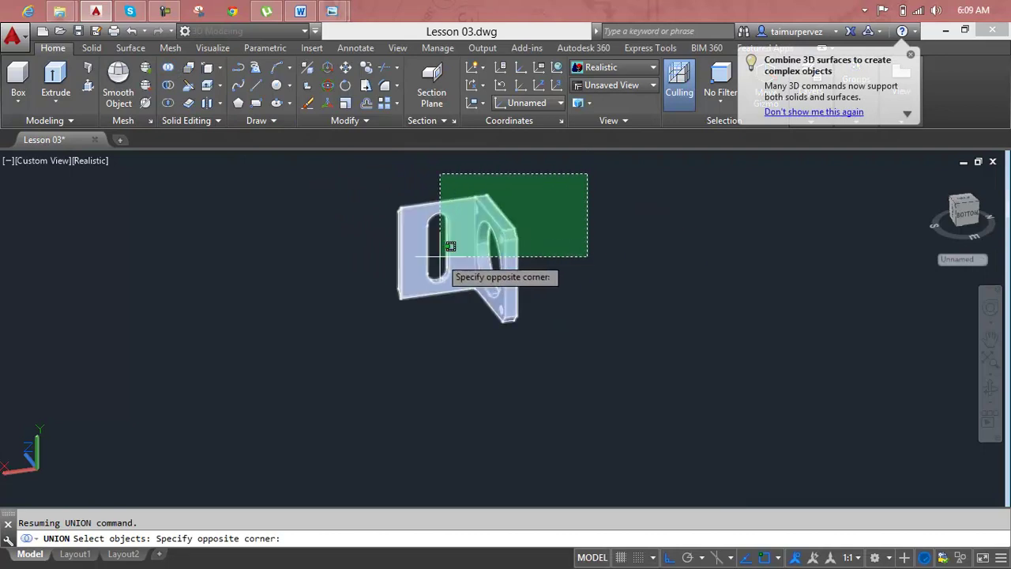
click(338, 351)
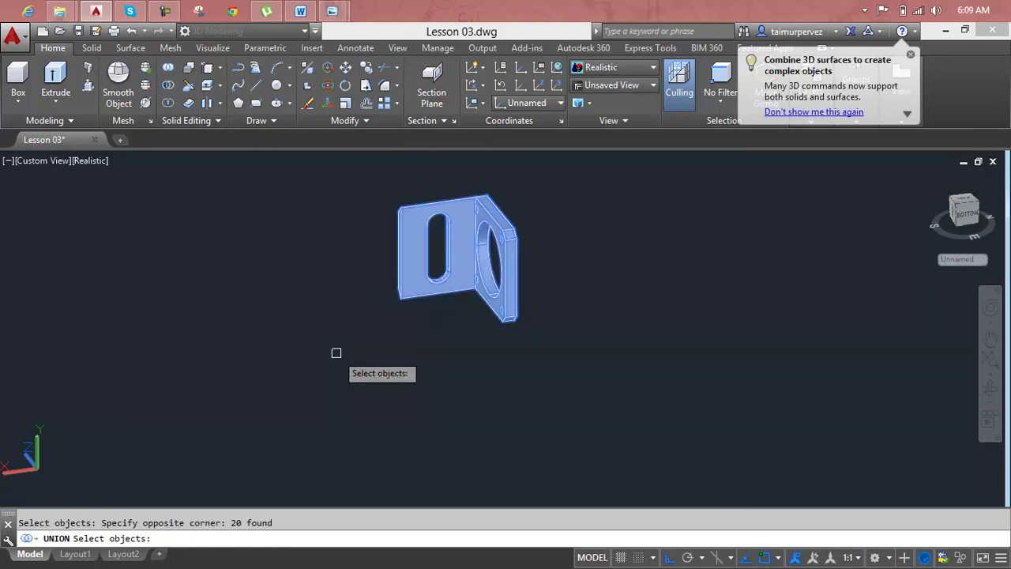
key(Return)
click(474, 268)
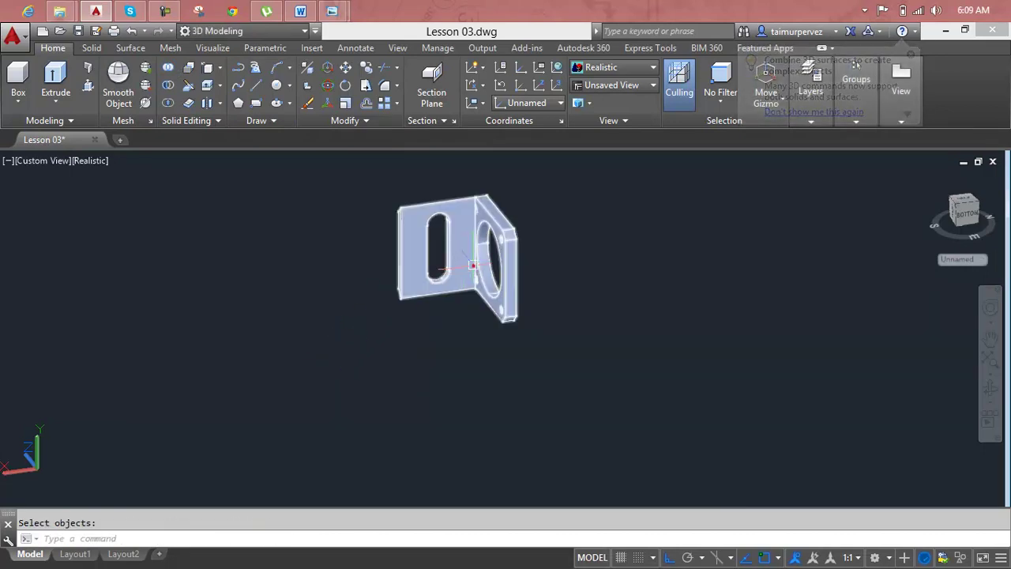
key(Escape)
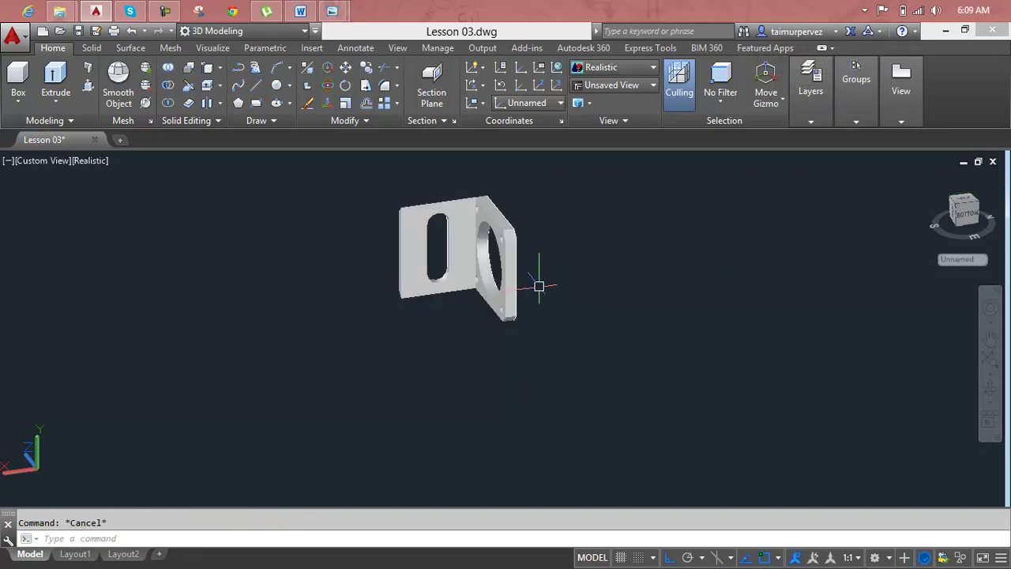
shift+middle_drag(666, 305, 731, 284)
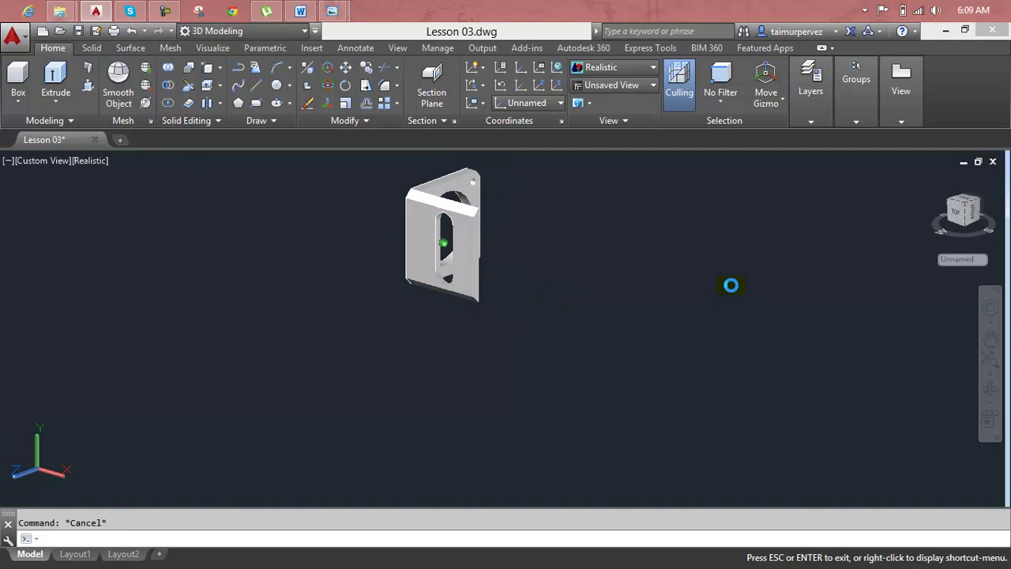
scroll(523, 292, up, 3)
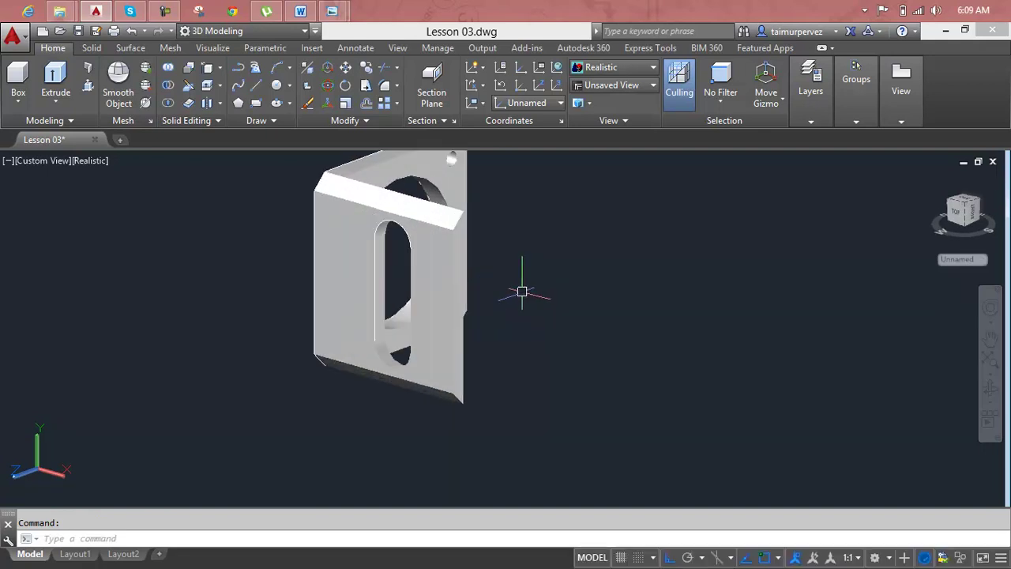
middle_drag(523, 293, 521, 335)
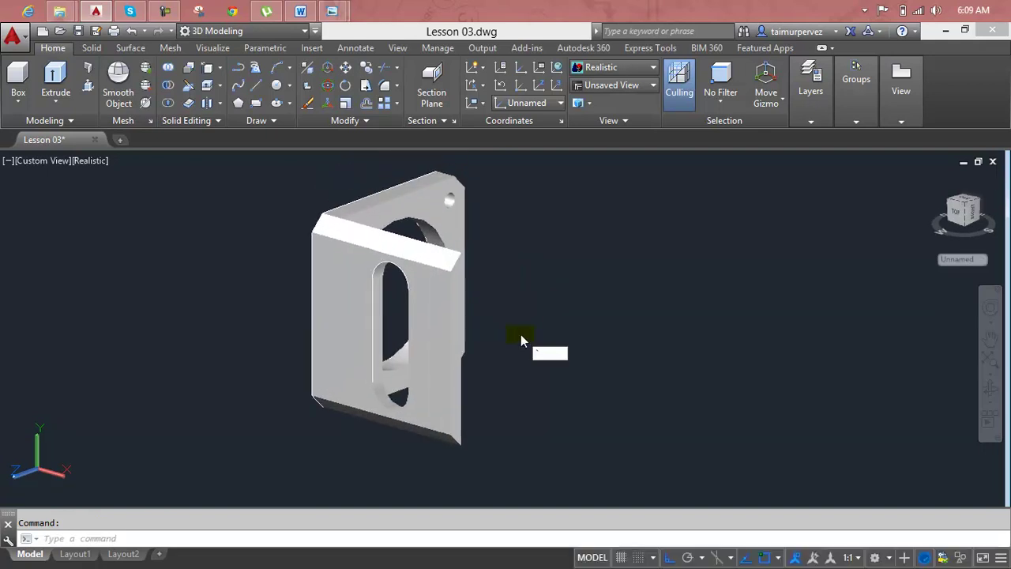
key(Escape)
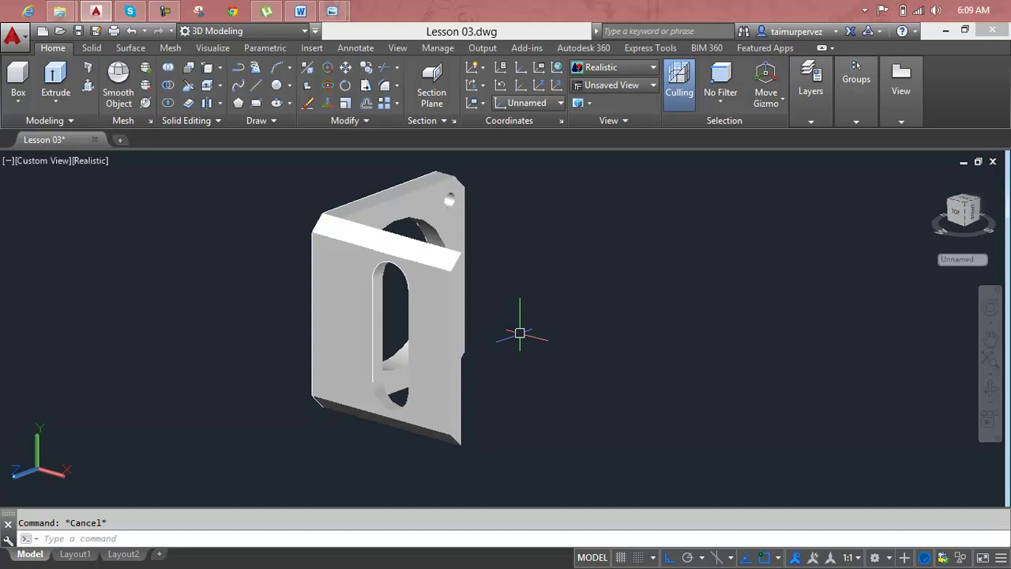